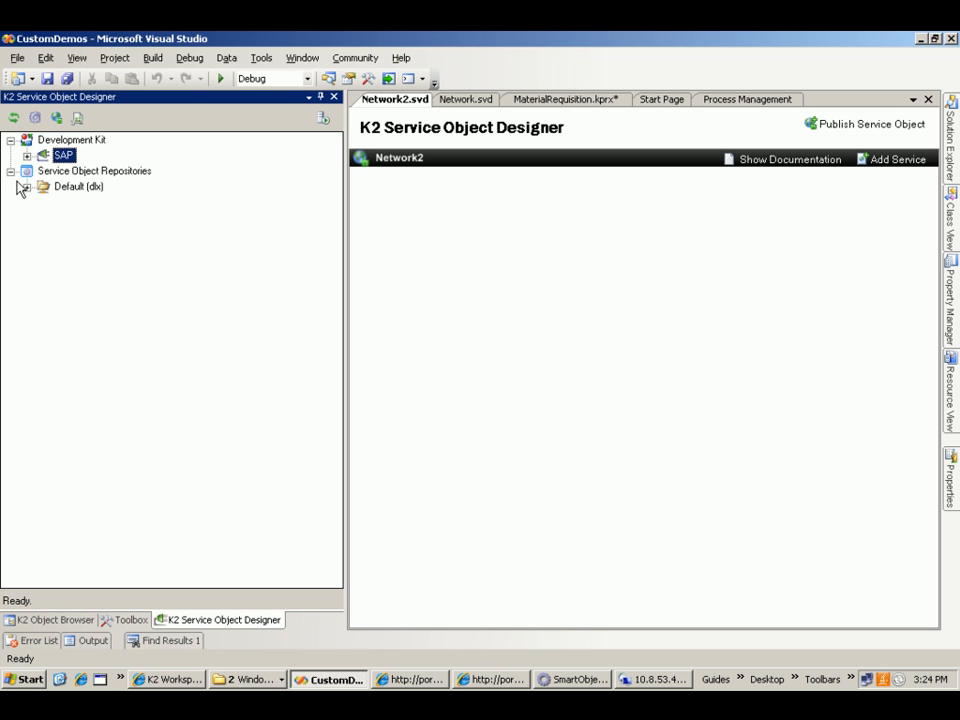
- Open the GETLIST method of the Project System's Network business object in the SAP tree in the K2 connect Test Cockpit
{"action": "left_click", "coordinate": [27, 157]}
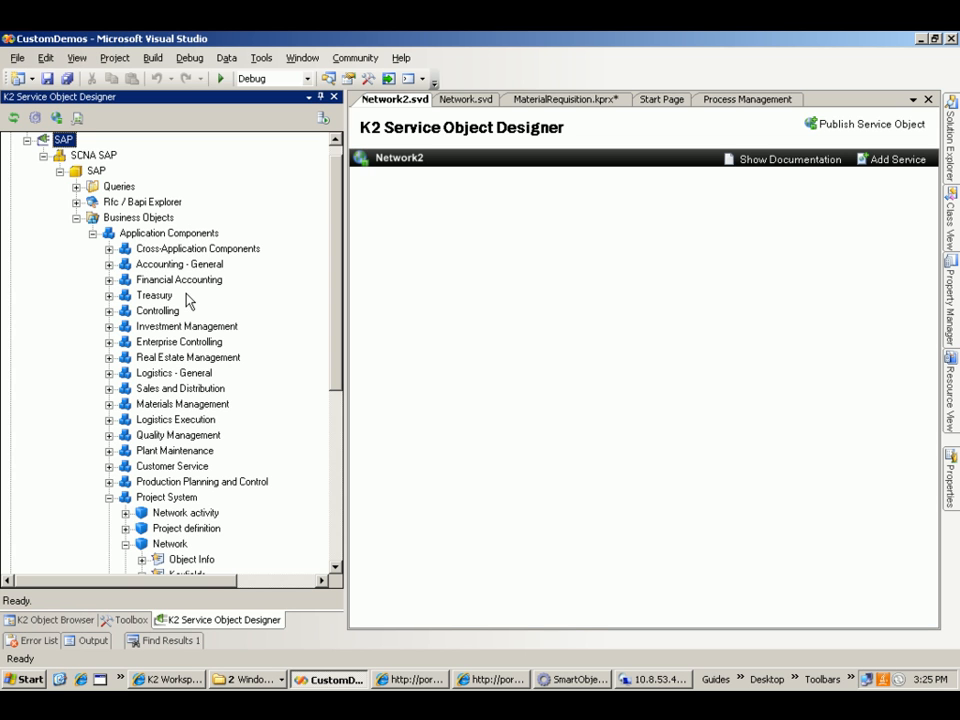
{"action": "left_click_drag", "start_coordinate": [340, 200], "coordinate": [340, 280]}
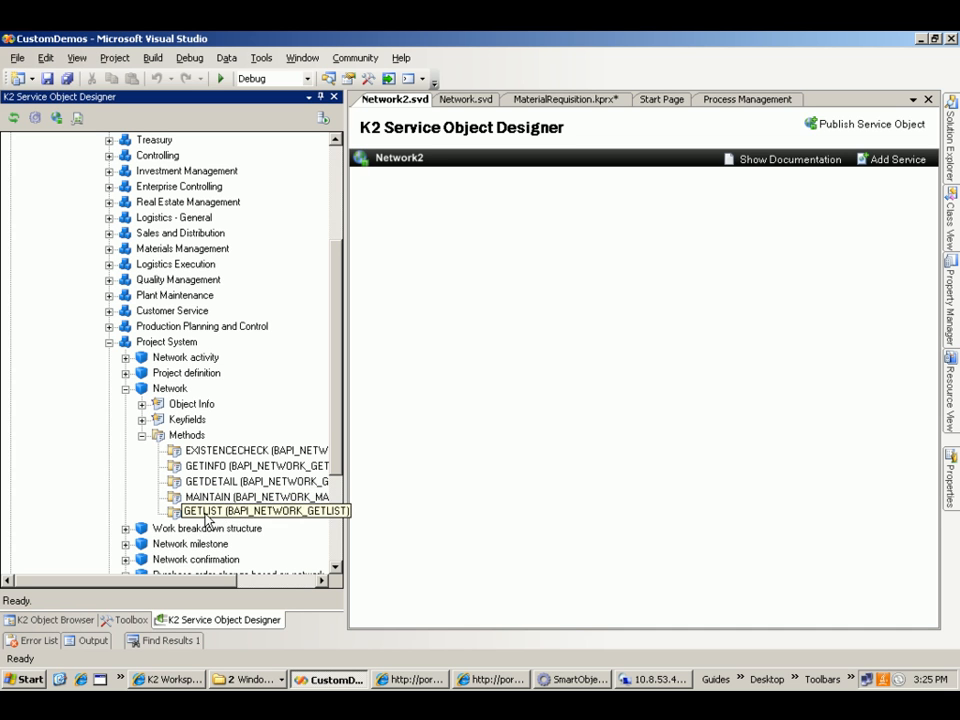
{"action": "right_click", "coordinate": [204, 516]}
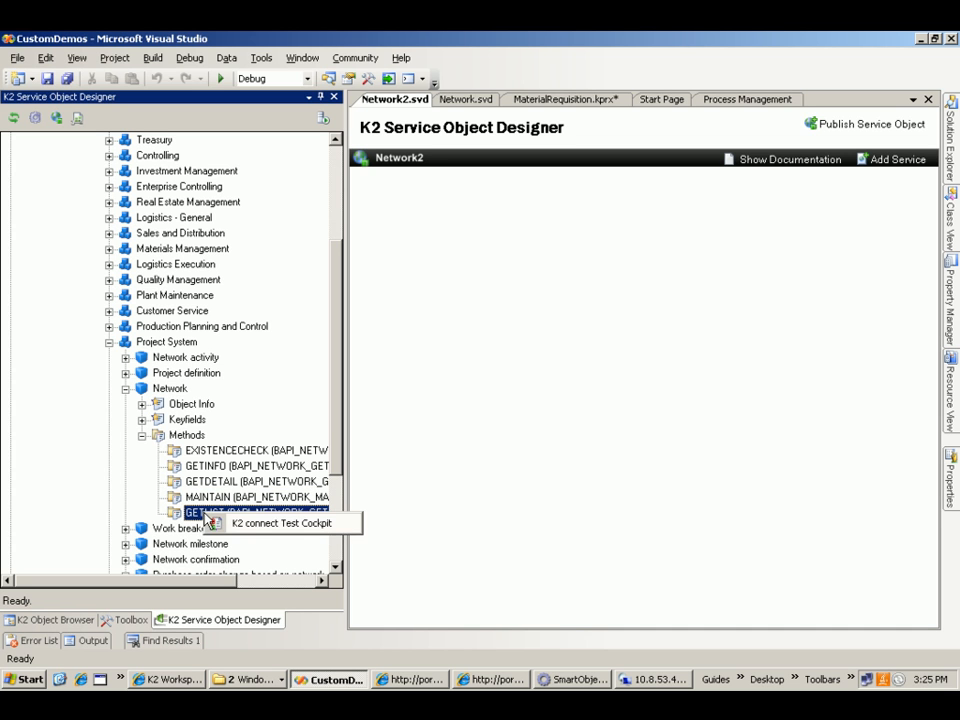
{"action": "left_click", "coordinate": [263, 529]}
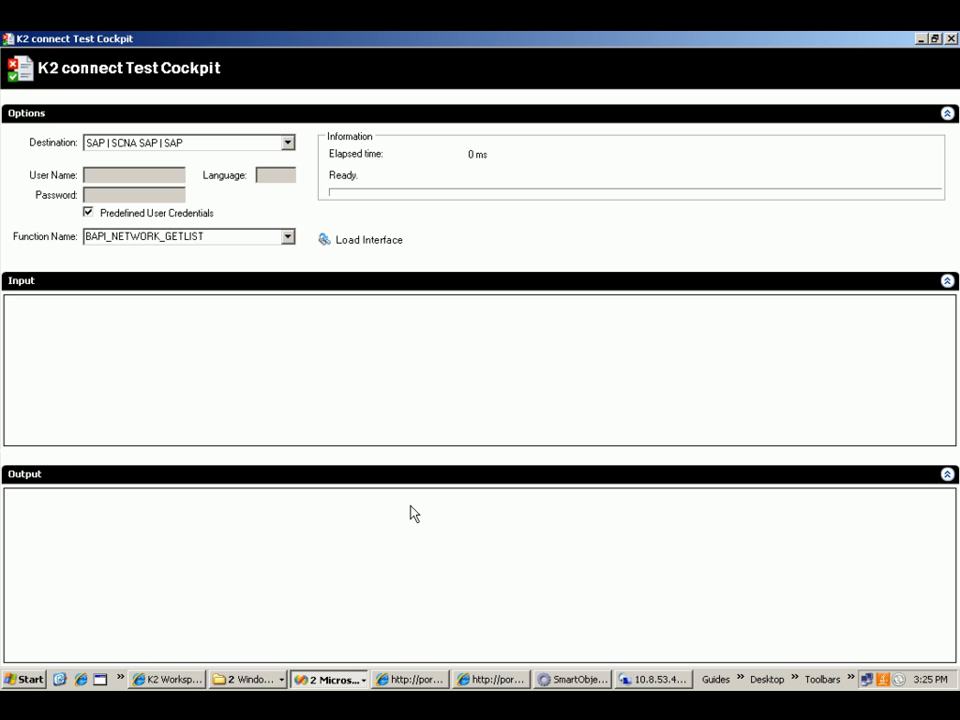
- Load the BAPI_NETWORK_GETLIST interface, exclude the MAX_ROWS input and execute the function
{"action": "left_click", "coordinate": [355, 243]}
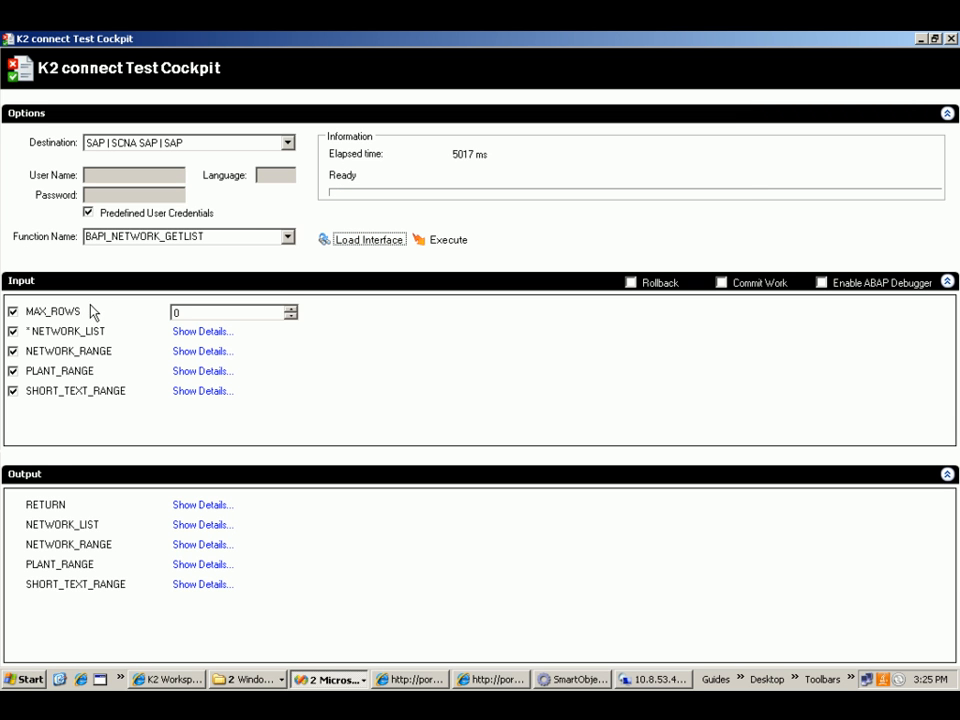
{"action": "left_click", "coordinate": [16, 312]}
{"action": "left_click", "coordinate": [433, 246]}
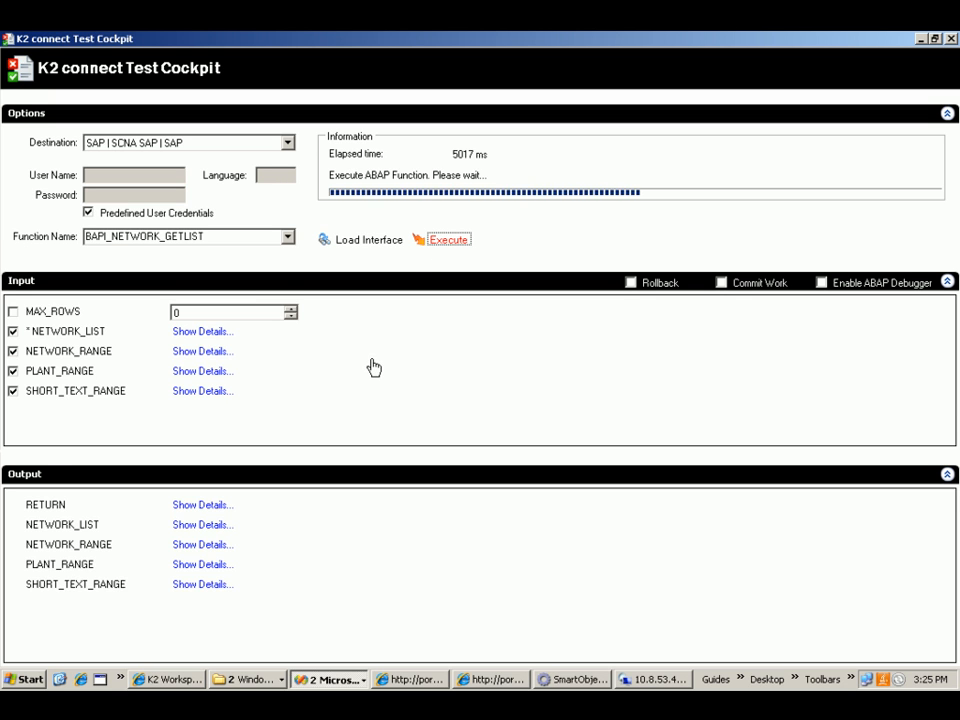
- Examine the RETURN and NETWORK_LIST outputs, widening the network and short text columns, and close the Test Cockpit
{"action": "left_click", "coordinate": [191, 511]}
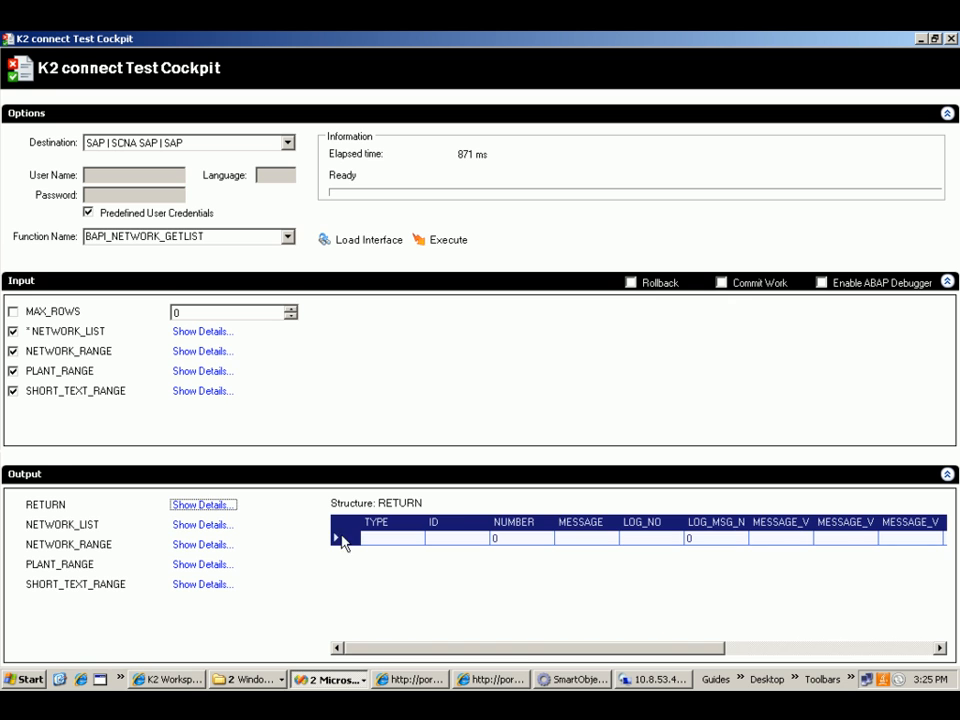
{"action": "left_click", "coordinate": [180, 527]}
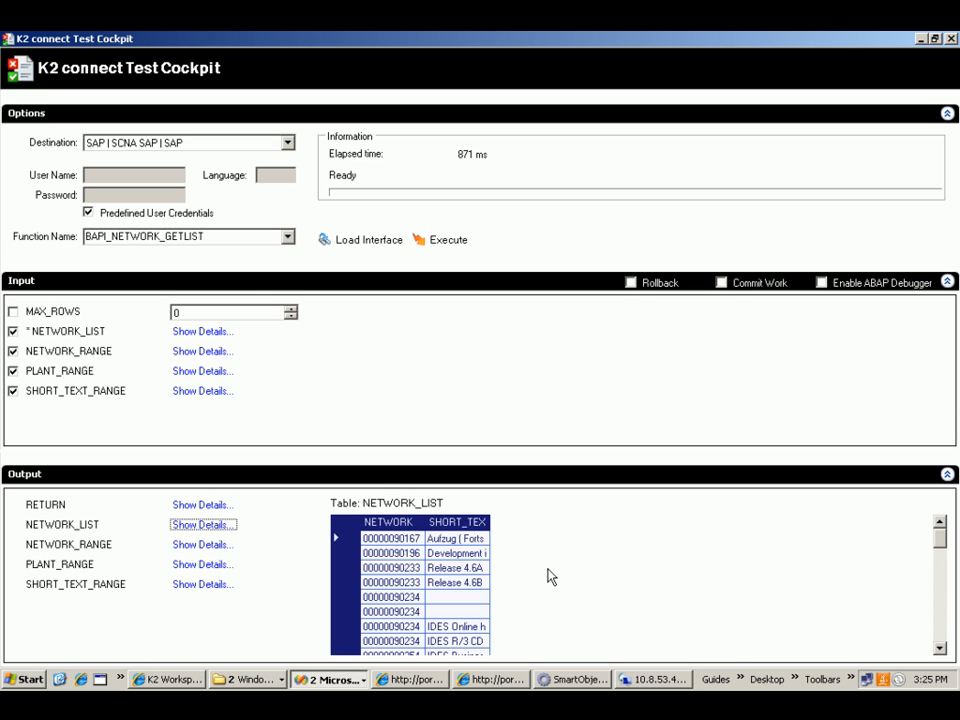
{"action": "double_click", "coordinate": [421, 522]}
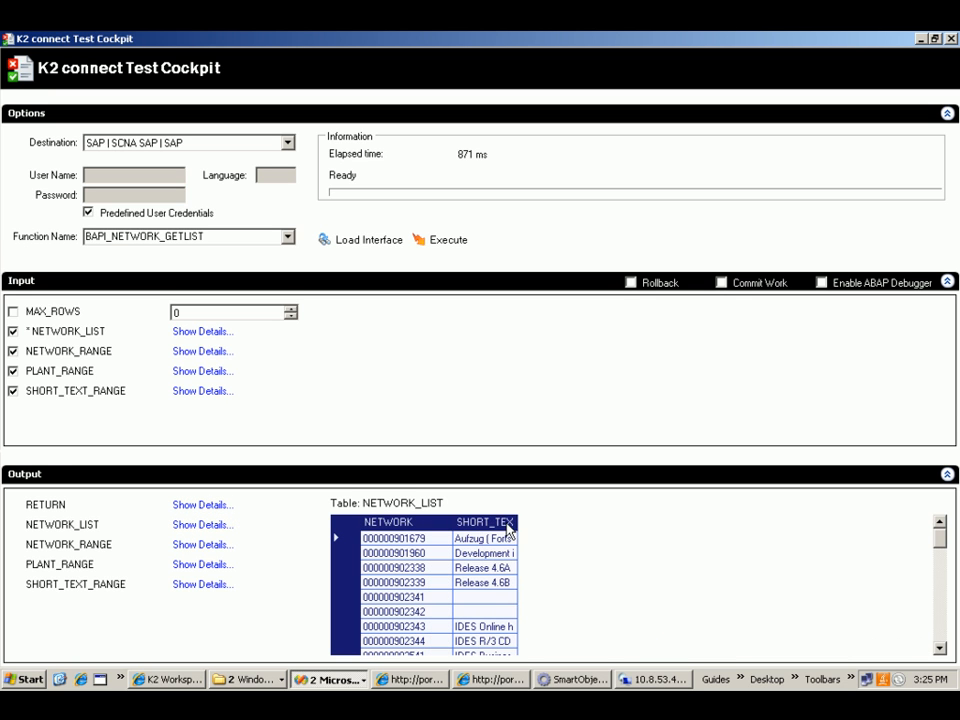
{"action": "left_click_drag", "start_coordinate": [517, 522], "coordinate": [578, 523]}
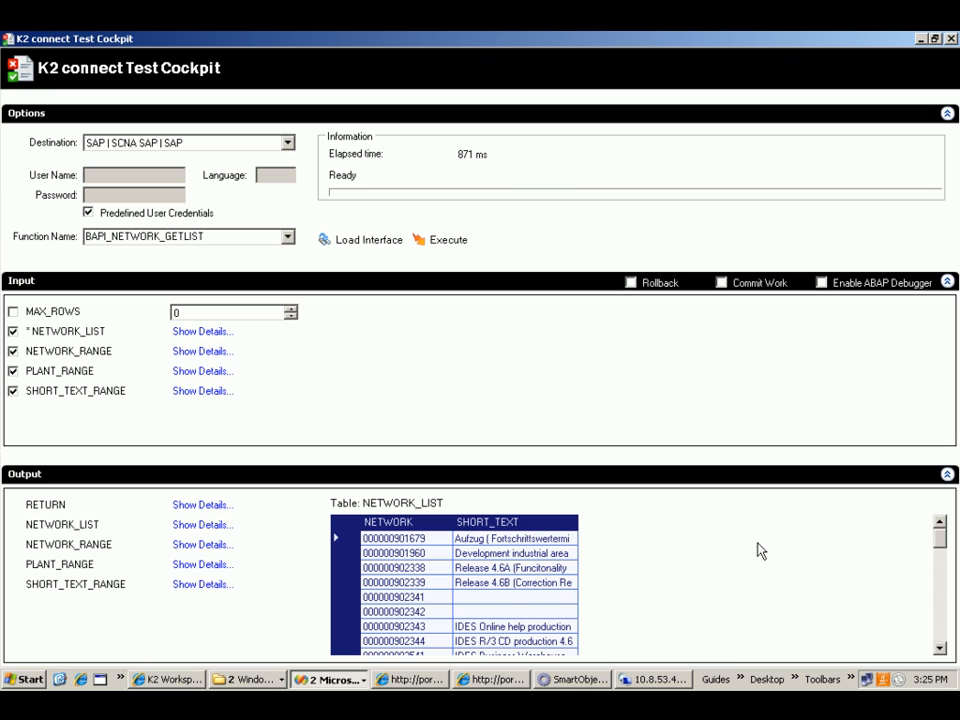
{"action": "mouse_move", "coordinate": [943, 541]}
{"action": "left_mouse_down"}
{"action": "mouse_move", "coordinate": [936, 634]}
{"action": "mouse_move", "coordinate": [939, 537]}
{"action": "left_mouse_up"}
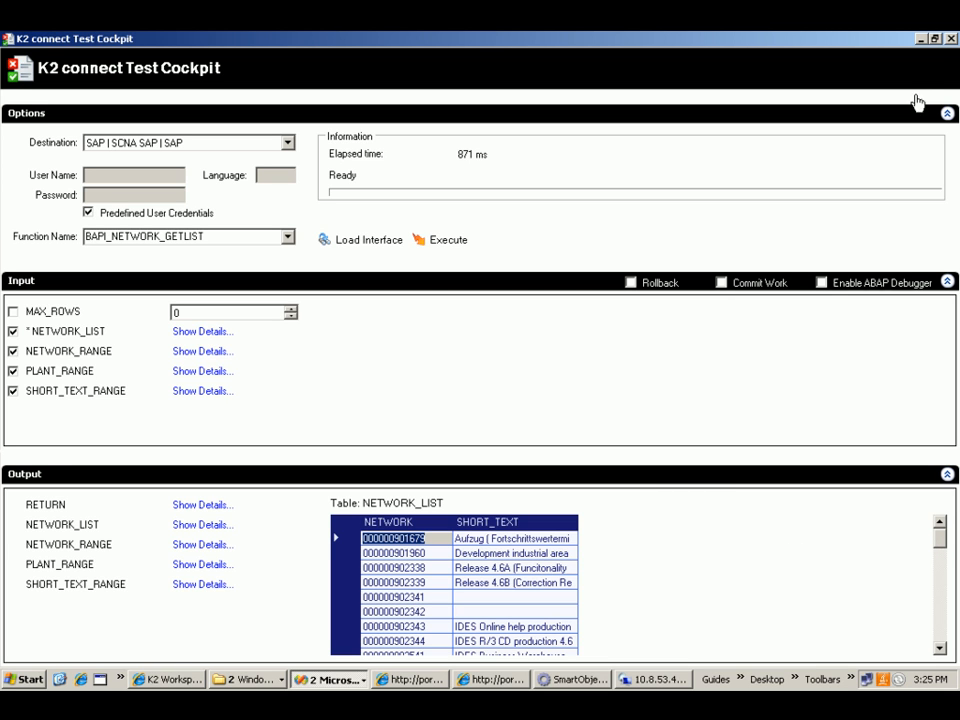
{"action": "left_click", "coordinate": [951, 39]}
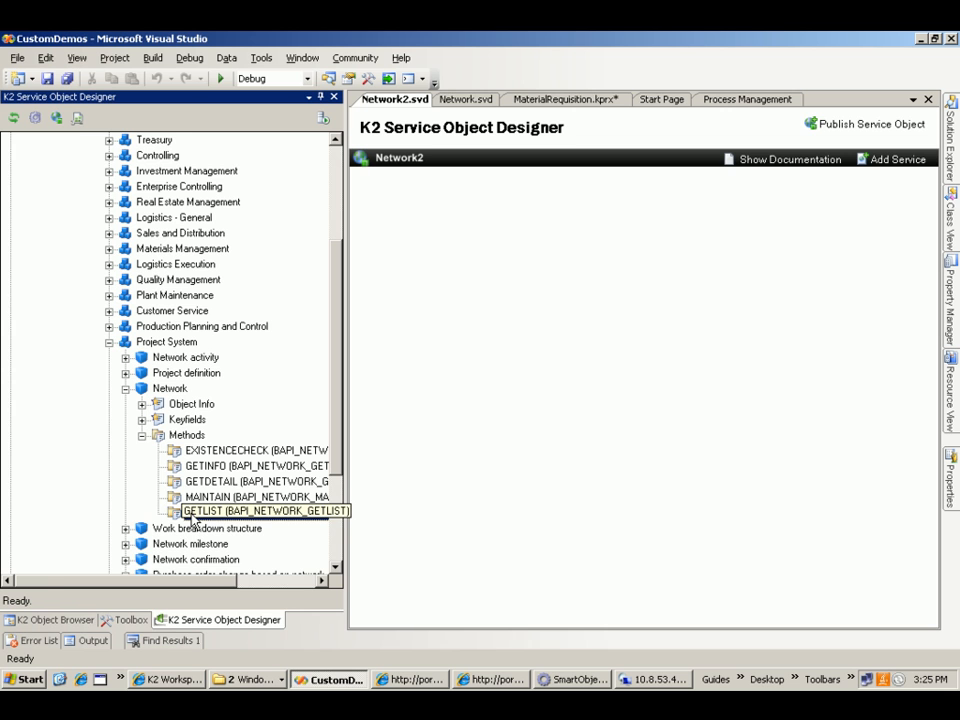
- Add the GETLIST method to Network2 and exclude Max_Rows, Network_Range, Plant_Range and Short_Text_Range from its function interface
{"action": "left_click_drag", "start_coordinate": [185, 514], "coordinate": [471, 335]}
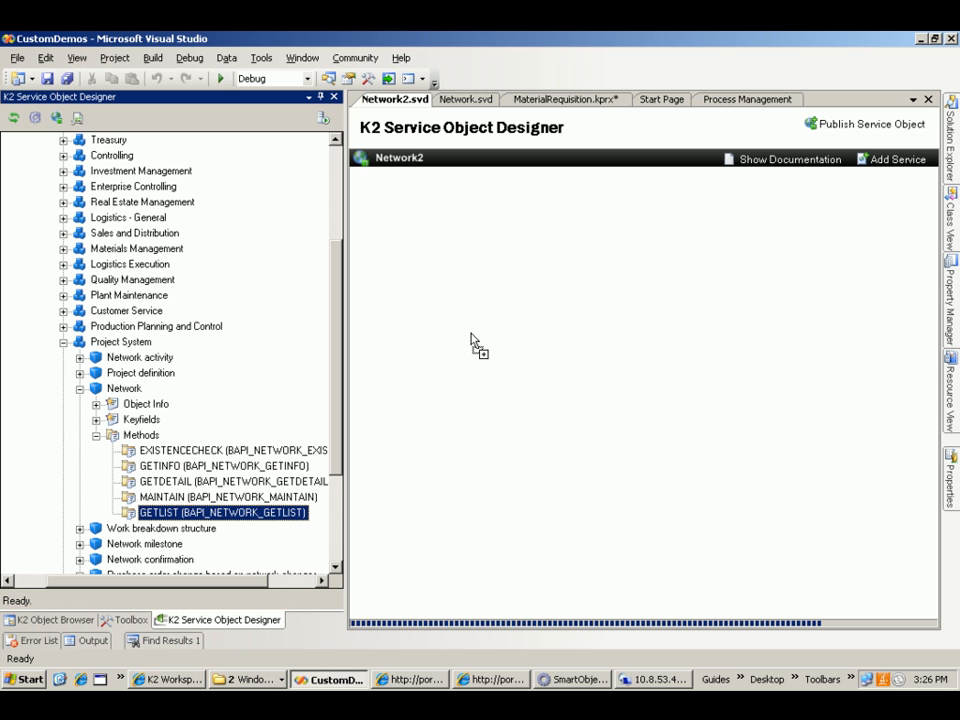
{"action": "left_click_drag", "start_coordinate": [471, 335], "coordinate": [471, 340]}
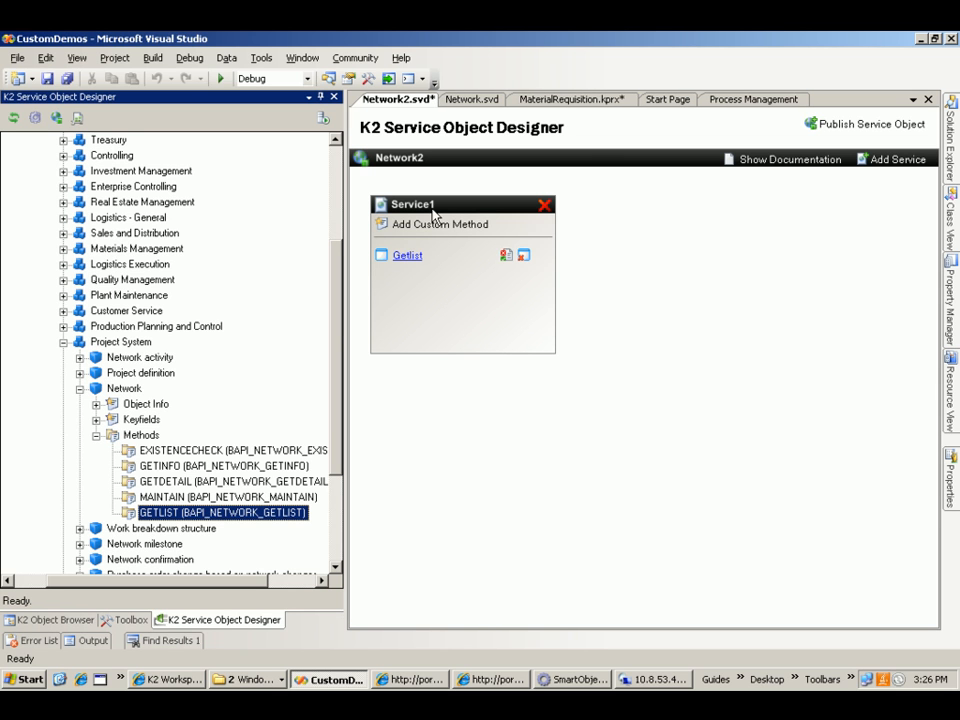
{"action": "left_click", "coordinate": [405, 256]}
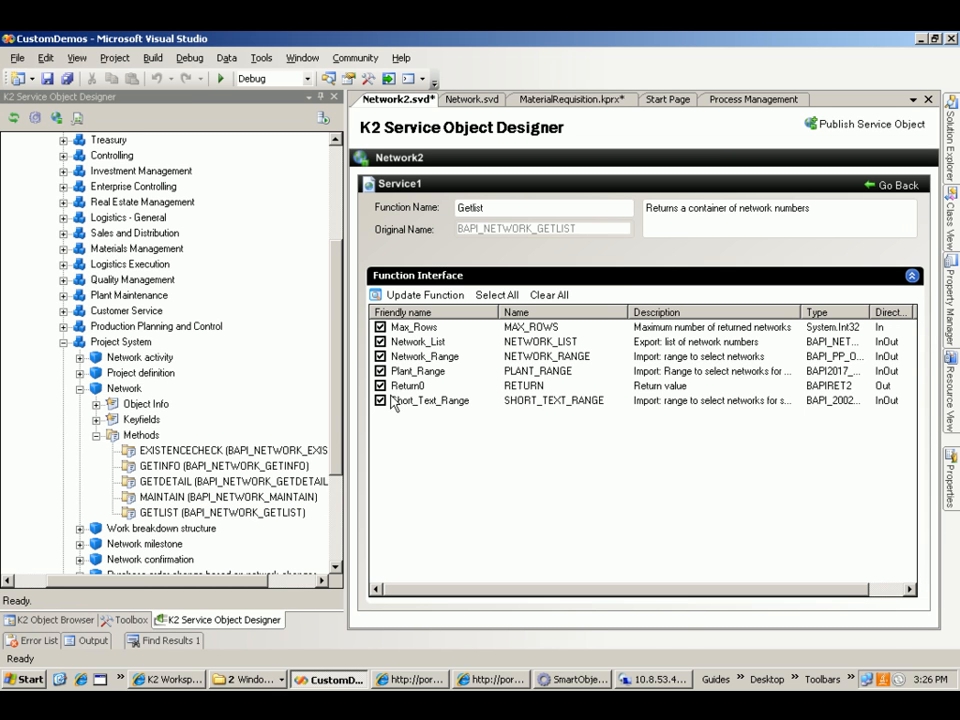
{"action": "left_click", "coordinate": [381, 329]}
{"action": "left_click", "coordinate": [380, 356]}
{"action": "left_click", "coordinate": [380, 371]}
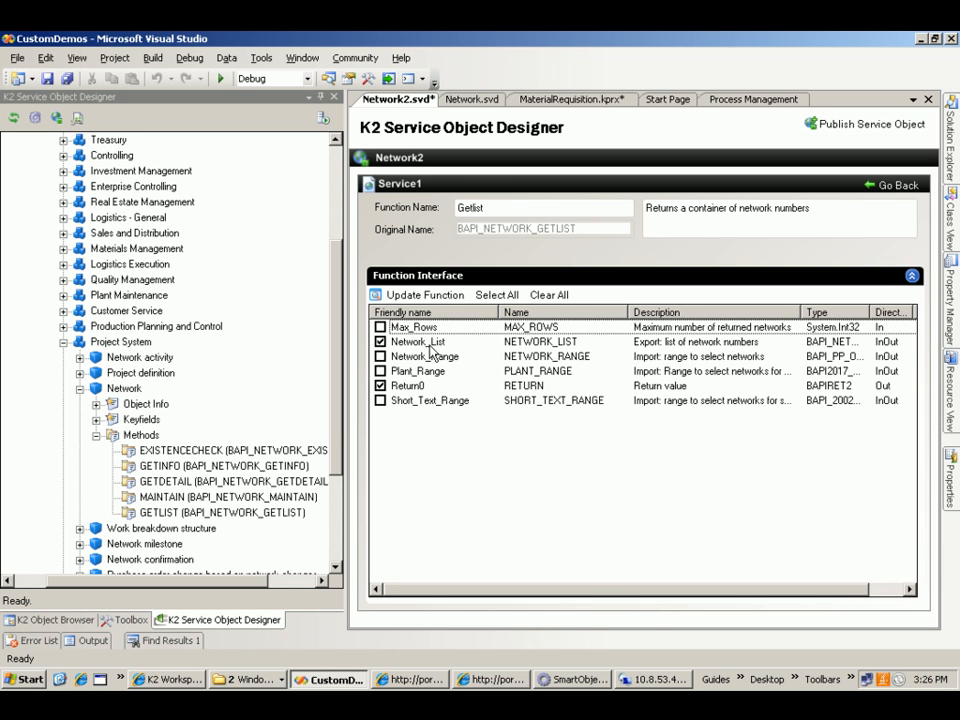
- Review the structure declaration of the Network_List parameter and return to the Network2 service overview
{"action": "left_click", "coordinate": [519, 344]}
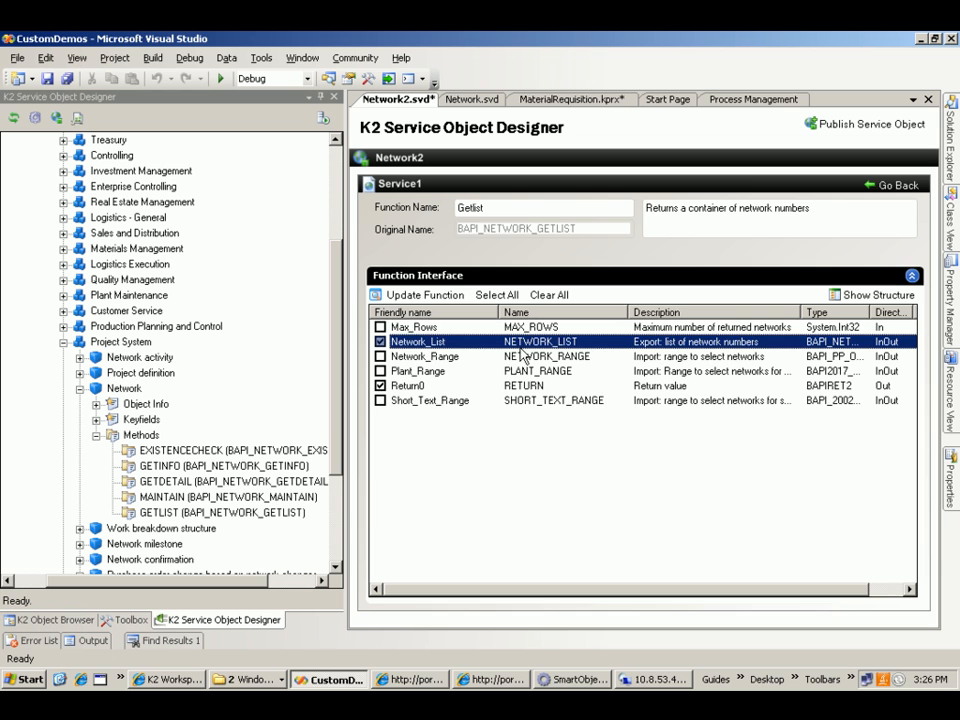
{"action": "left_click", "coordinate": [872, 298]}
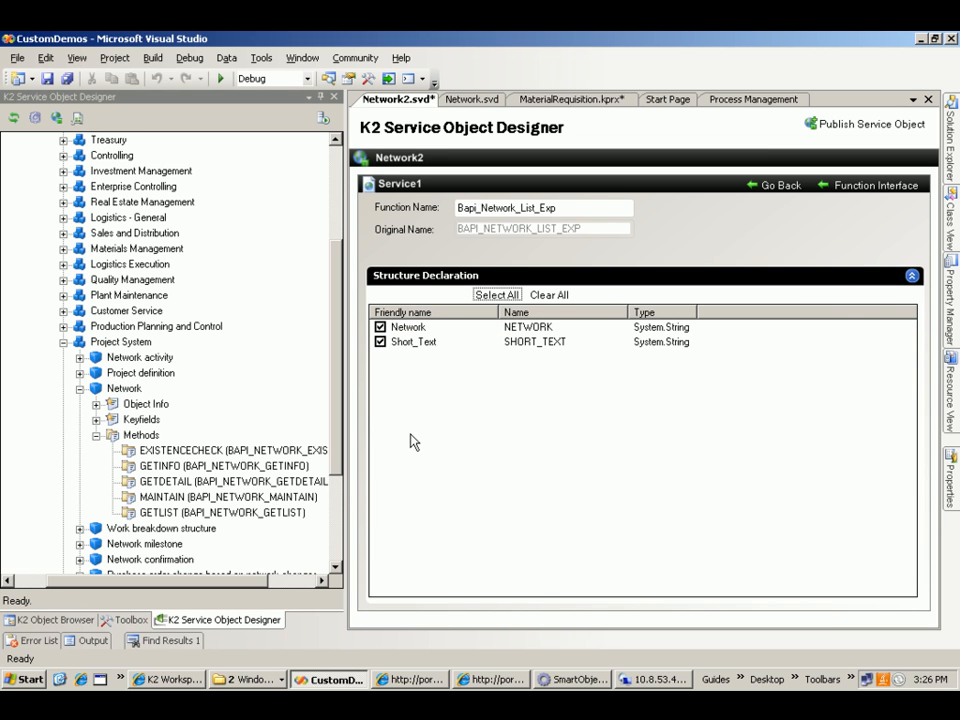
{"action": "left_click", "coordinate": [778, 187]}
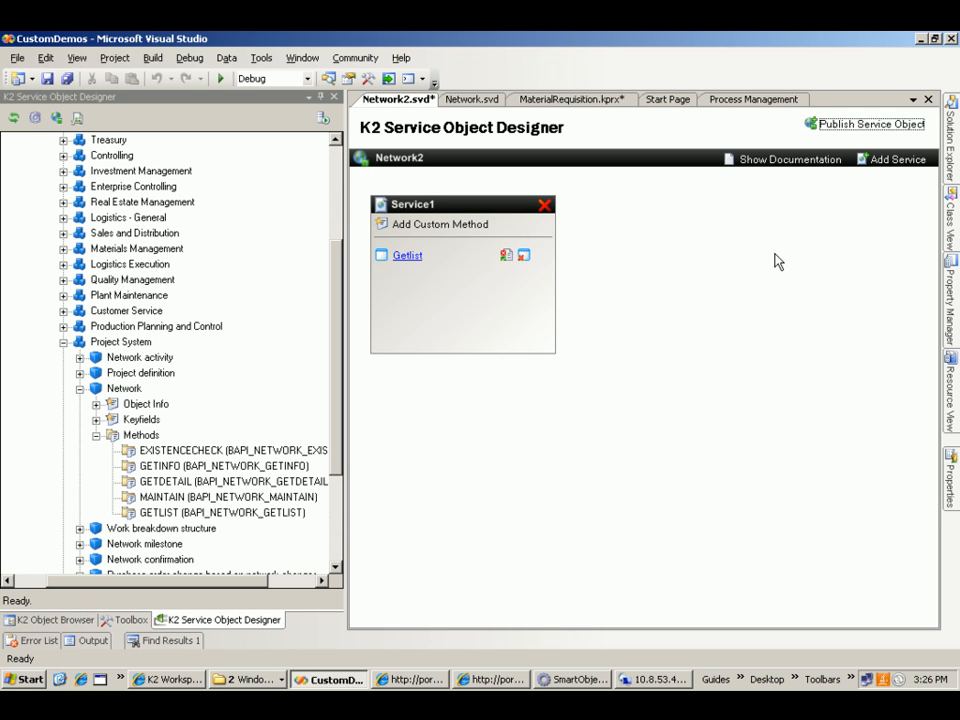
- Publish the Network2 service object and generate its SmartObject
{"action": "left_click", "coordinate": [857, 125]}
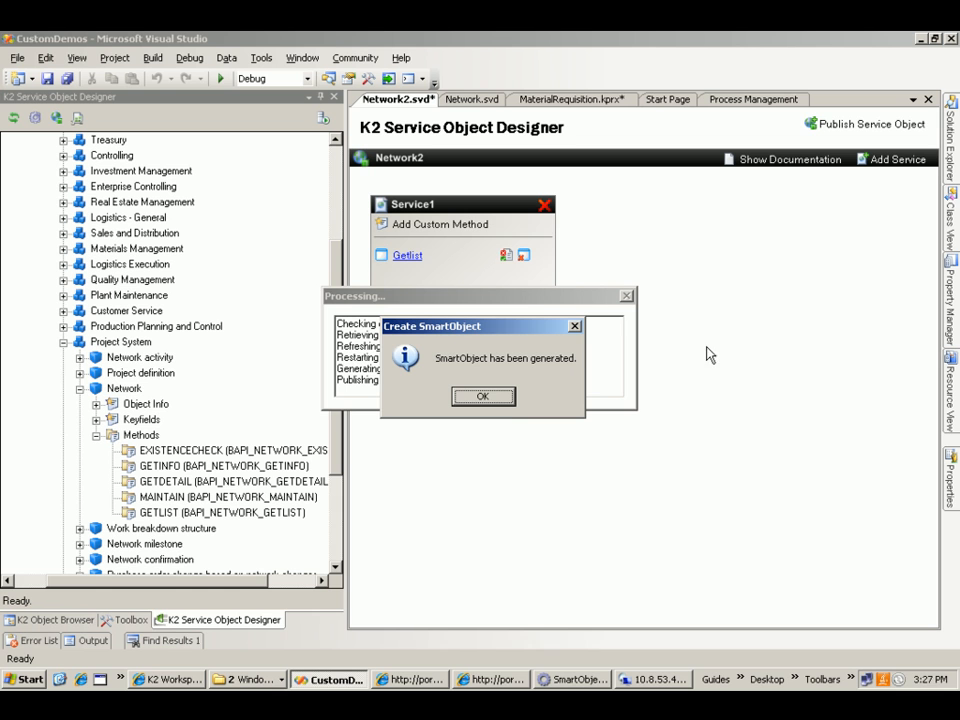
{"action": "left_click", "coordinate": [482, 397]}
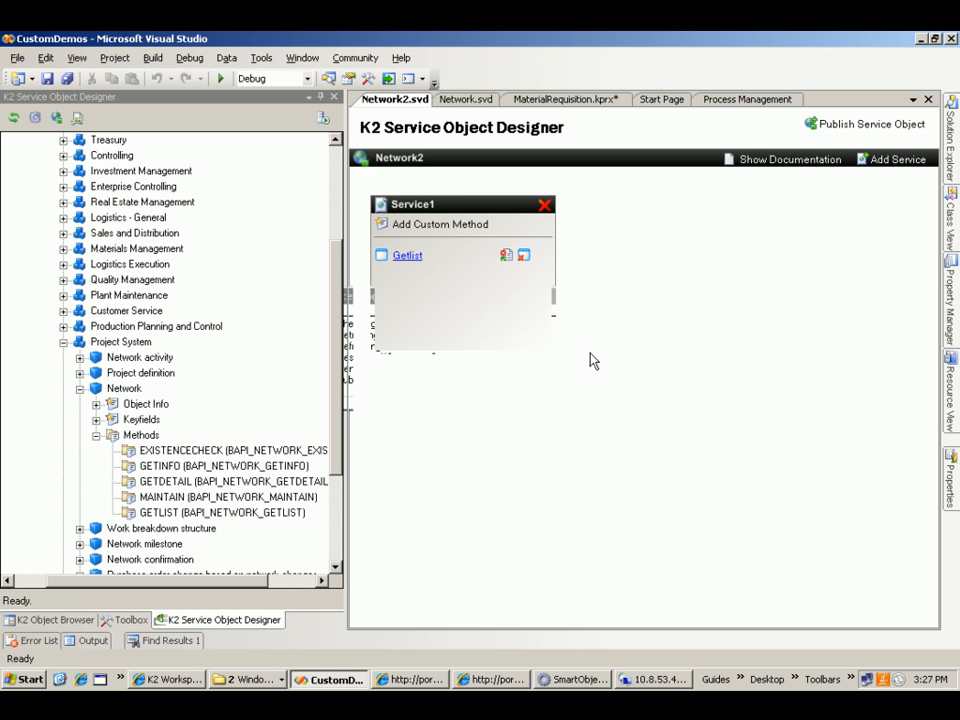
- Switch to the Desktop folder and start SmartObject integration for the Template1.xsn form template
{"action": "left_click", "coordinate": [228, 680]}
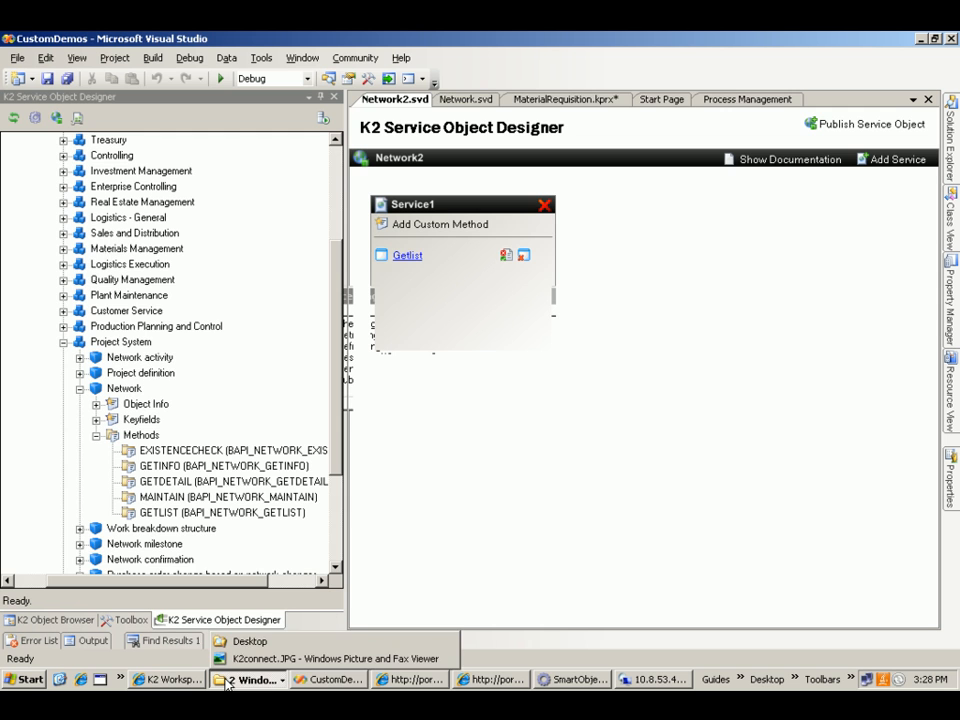
{"action": "left_click", "coordinate": [337, 640]}
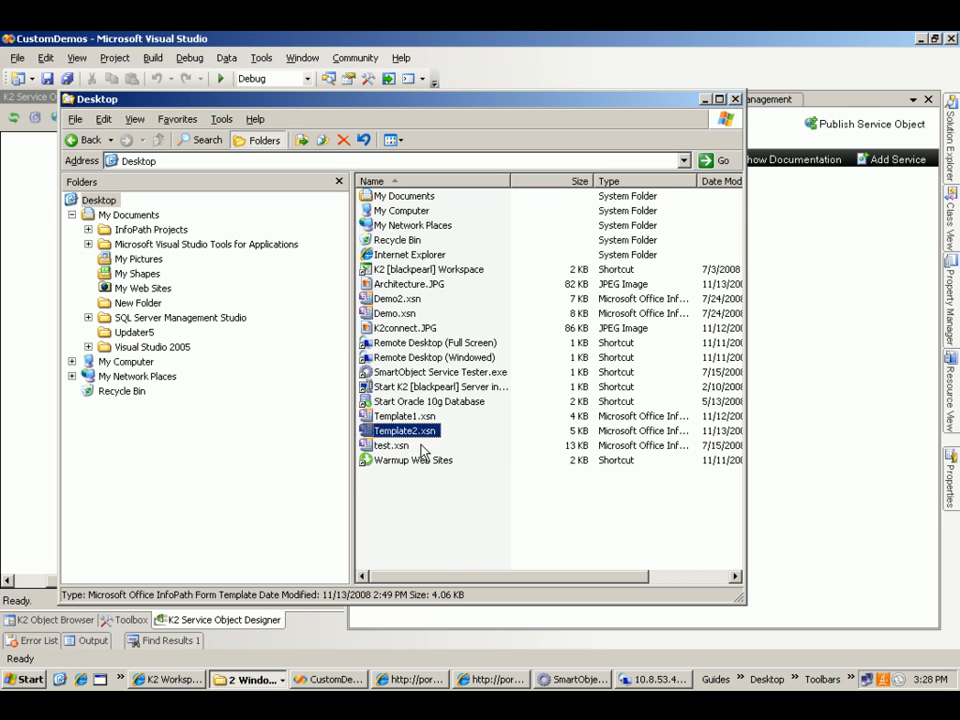
{"action": "left_click", "coordinate": [399, 421]}
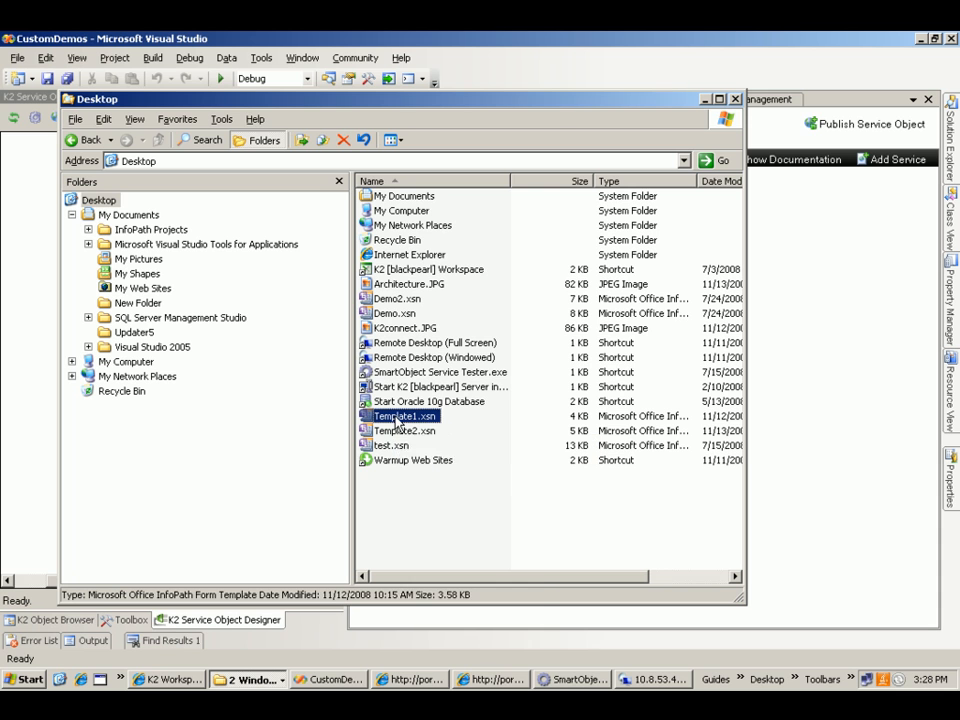
{"action": "right_click", "coordinate": [398, 424]}
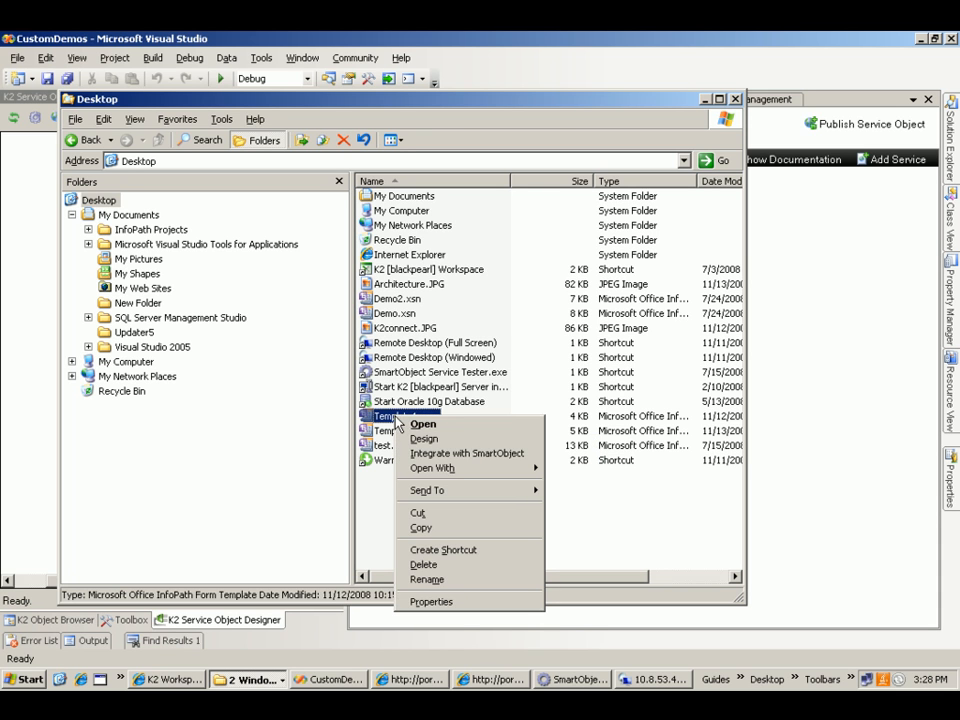
{"action": "left_click", "coordinate": [452, 455]}
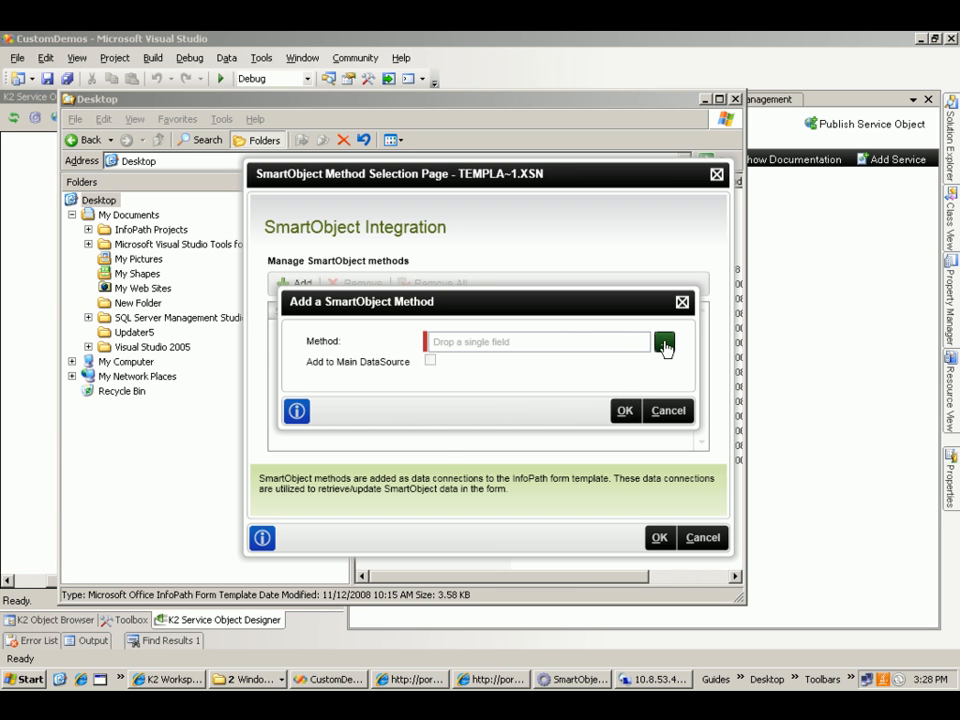
- Add the Network2 Getlist method from the SmartObject Server's Default category to the form template and complete the integration
{"action": "left_click", "coordinate": [665, 343]}
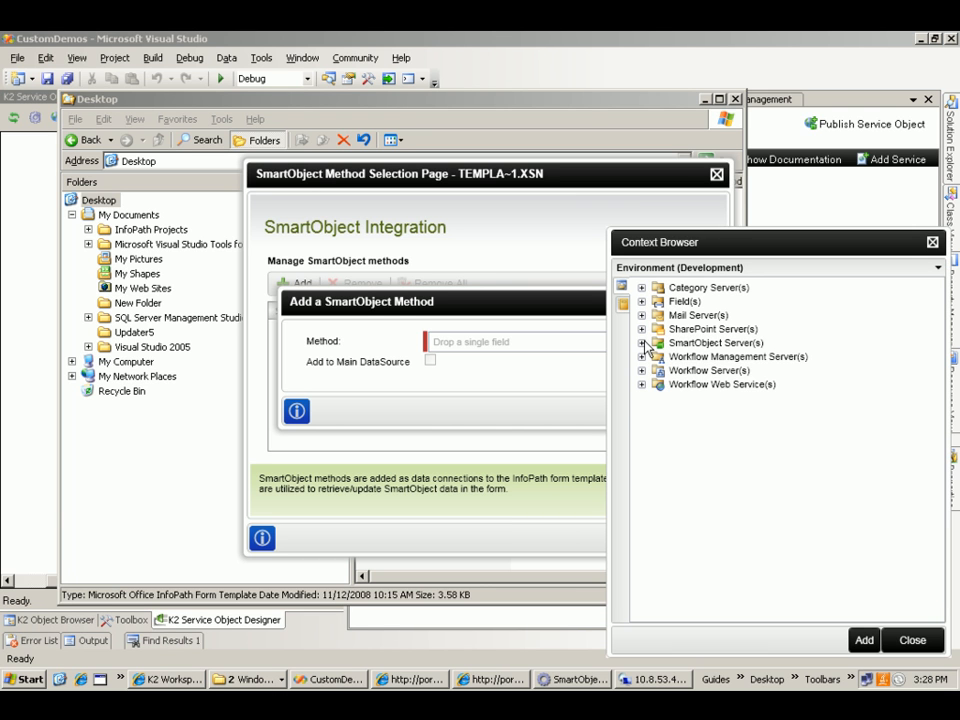
{"action": "left_click", "coordinate": [643, 343]}
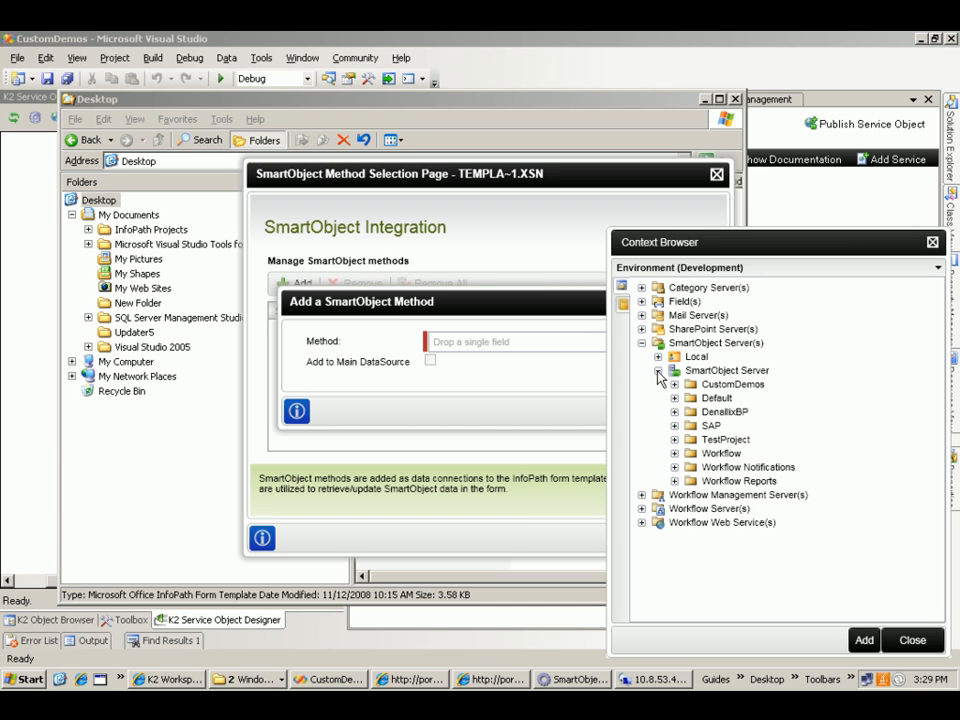
{"action": "left_click", "coordinate": [673, 397]}
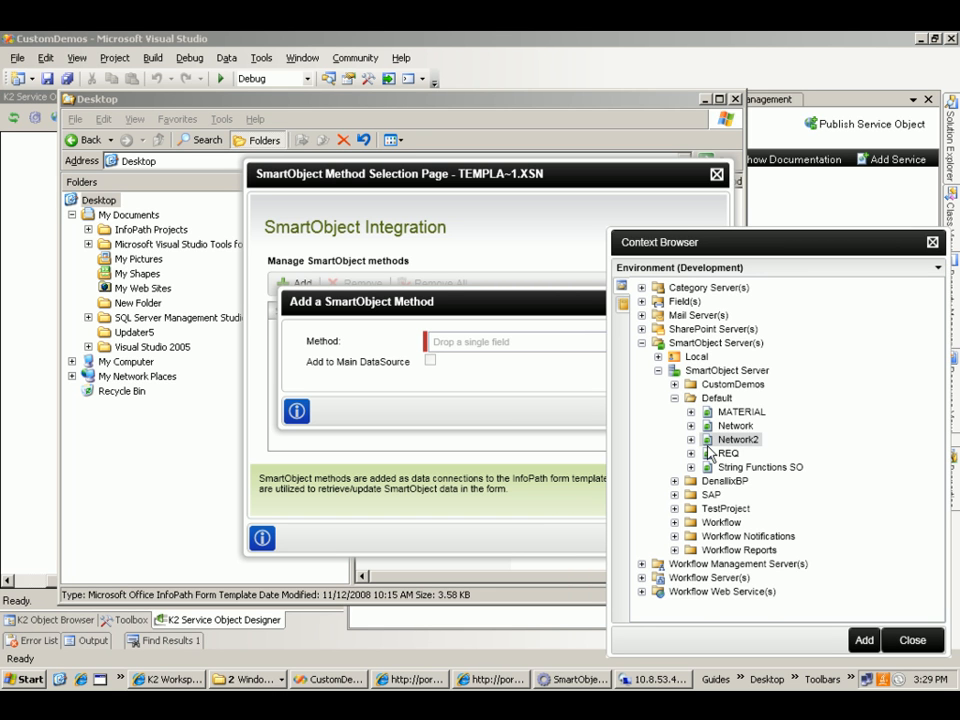
{"action": "left_click", "coordinate": [690, 439]}
{"action": "left_click", "coordinate": [707, 453]}
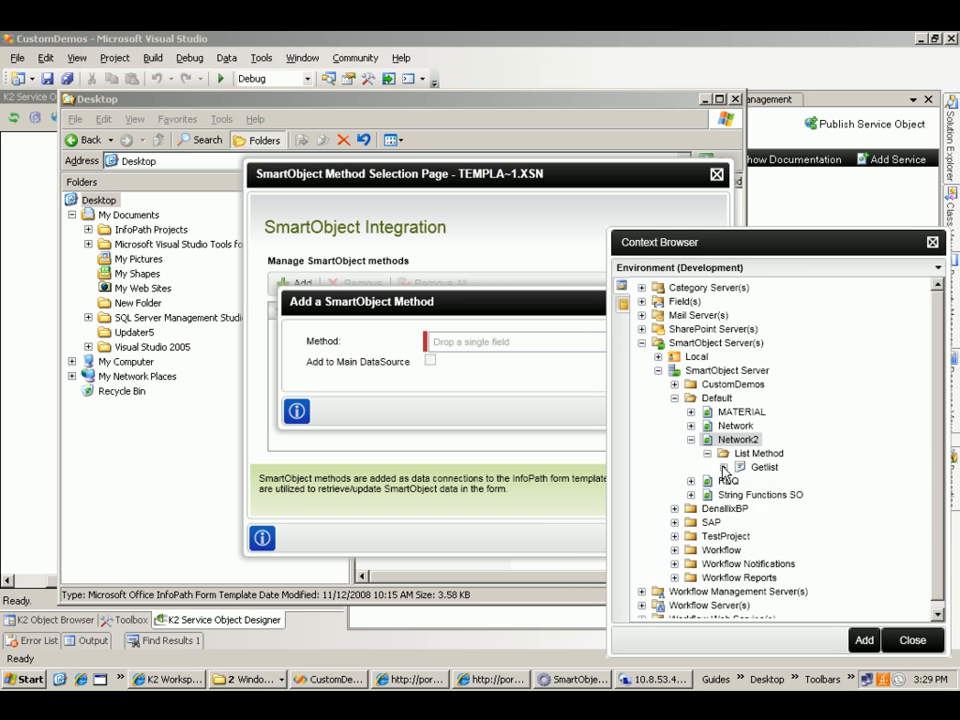
{"action": "left_click", "coordinate": [758, 468]}
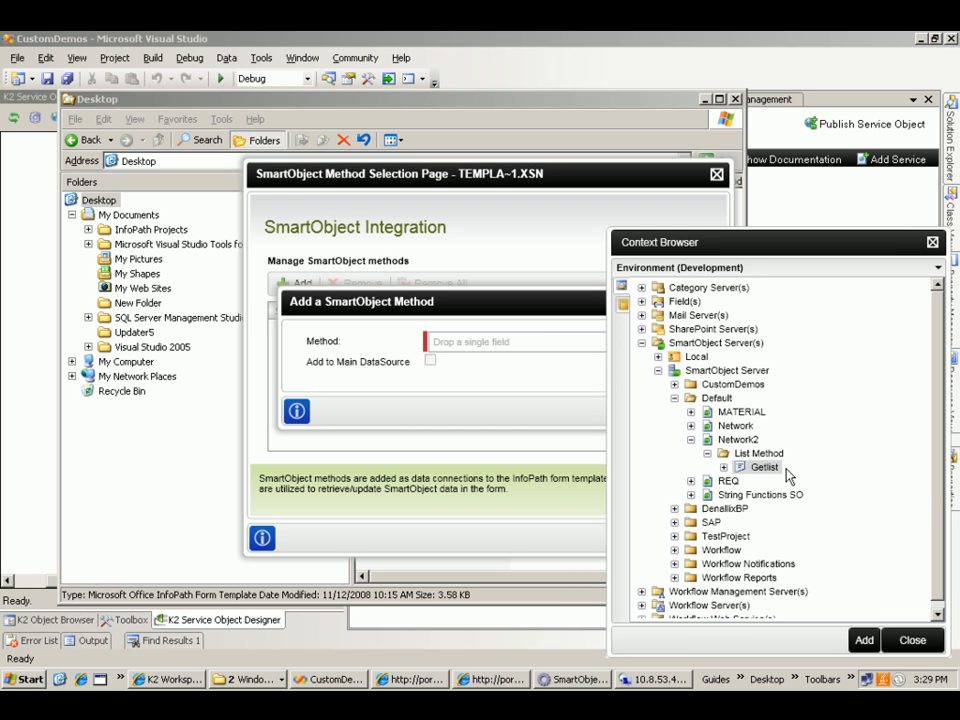
{"action": "double_click", "coordinate": [741, 470]}
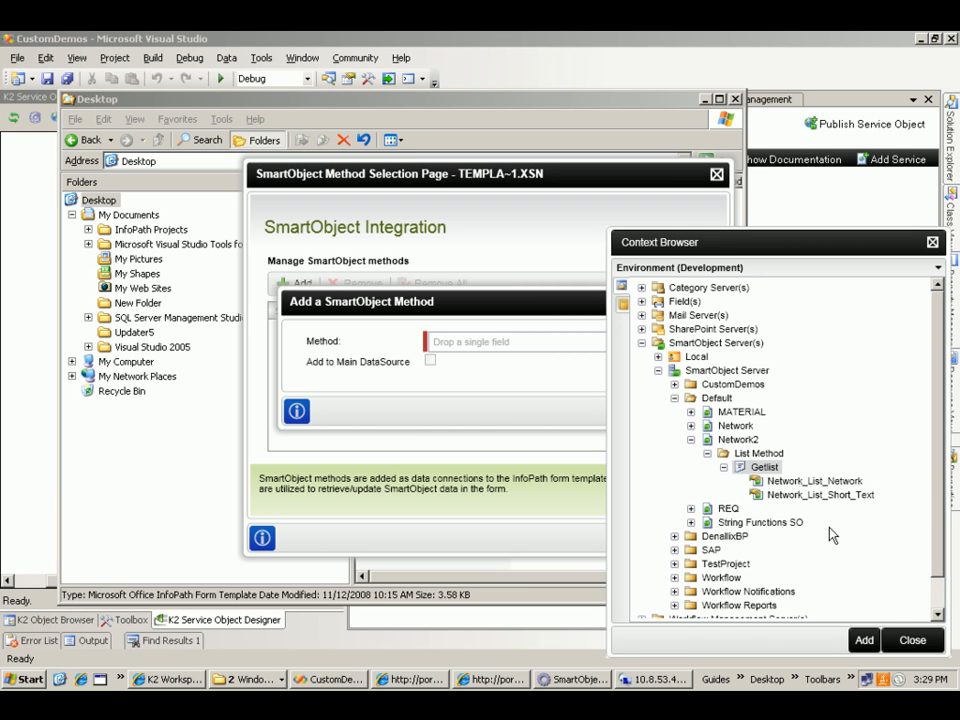
{"action": "left_click", "coordinate": [866, 642]}
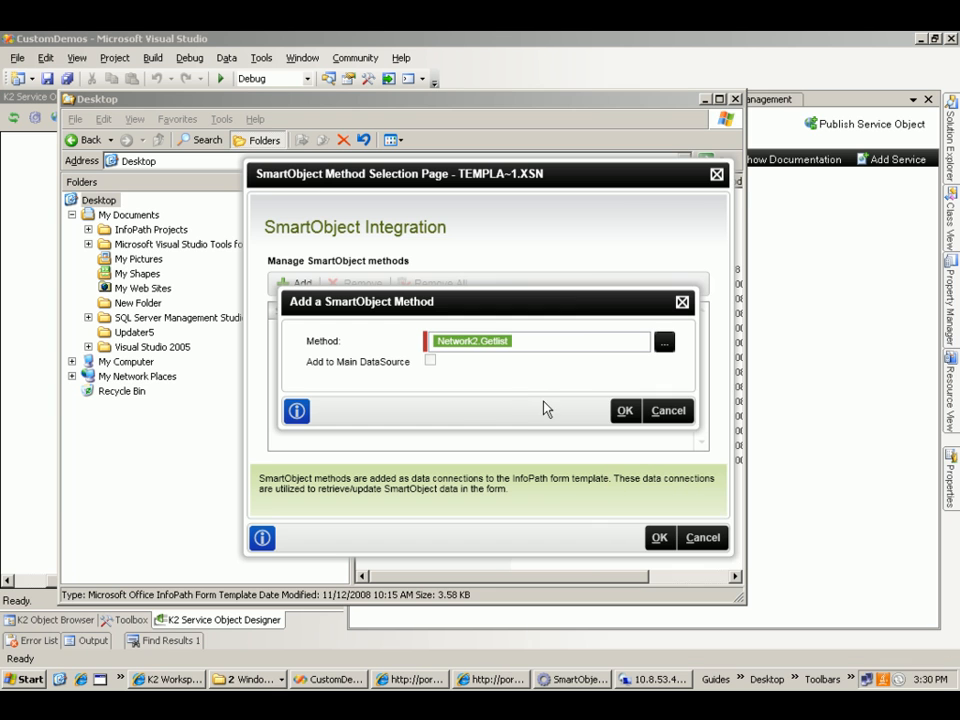
{"action": "left_click", "coordinate": [624, 415]}
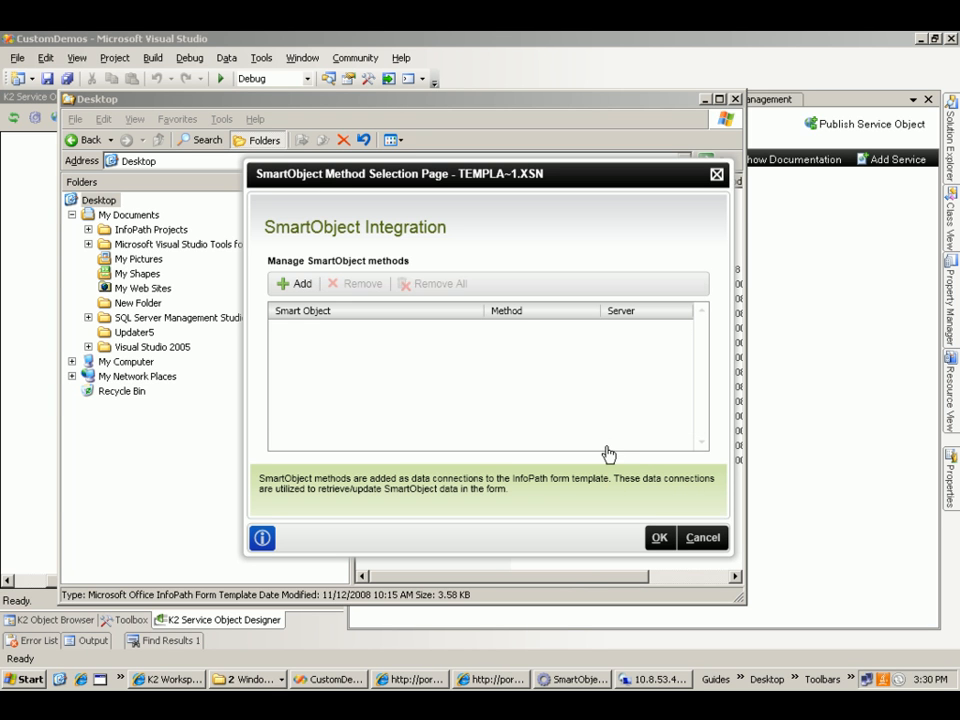
{"action": "left_click", "coordinate": [659, 540]}
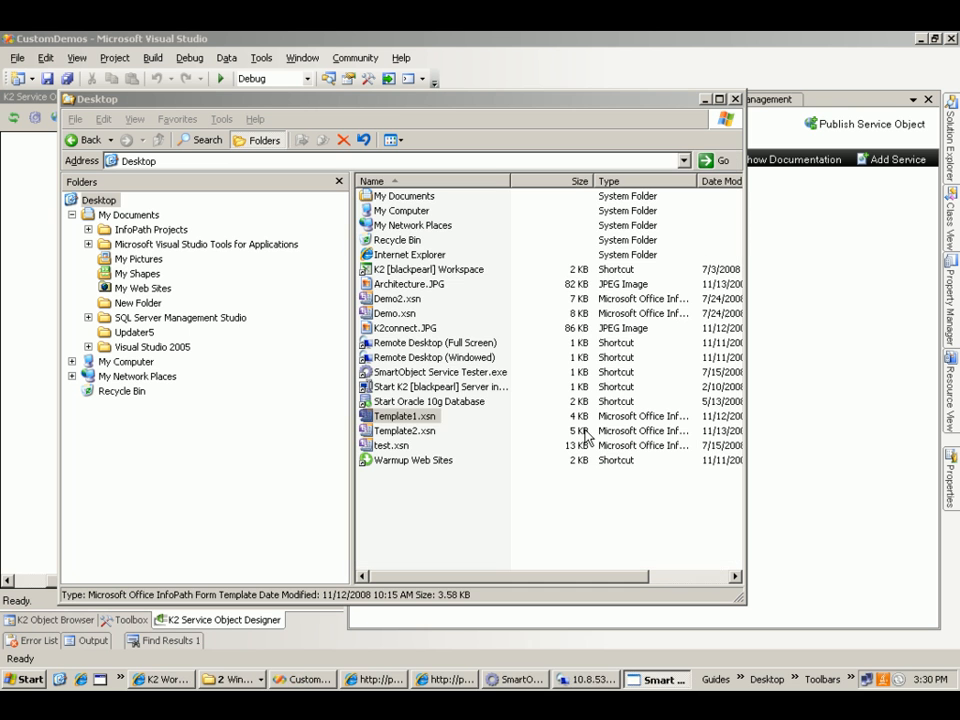
- Open Template1.xsn in design mode and display its Network2_Service1_Getlist secondary data source
{"action": "left_click", "coordinate": [409, 418]}
{"action": "right_click", "coordinate": [409, 423]}
{"action": "left_click", "coordinate": [420, 441]}
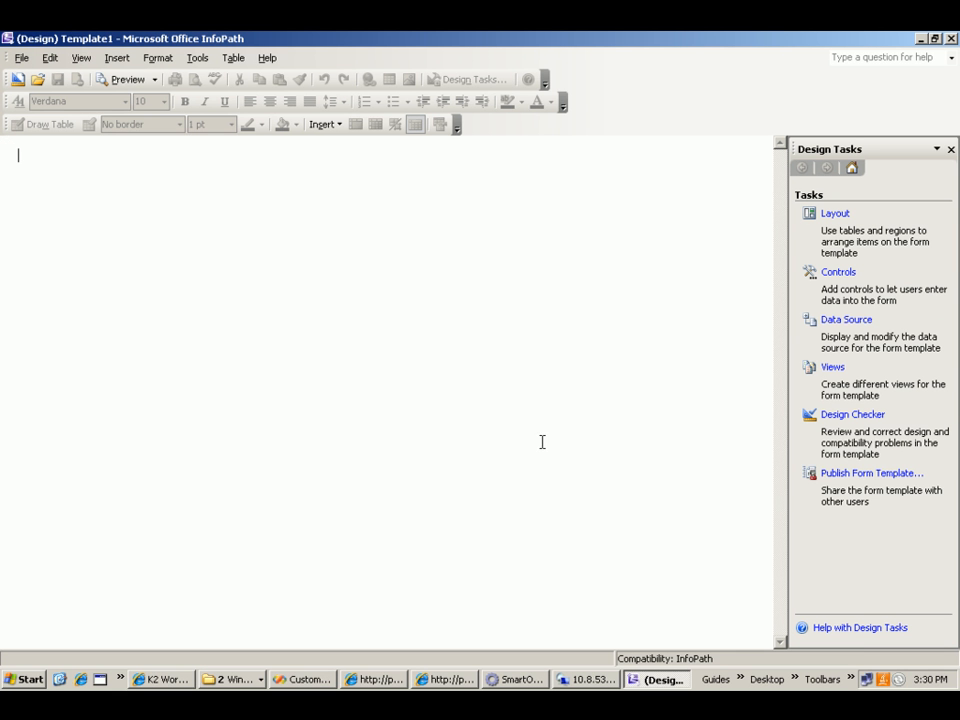
{"action": "left_click", "coordinate": [838, 327]}
{"action": "left_click", "coordinate": [866, 233]}
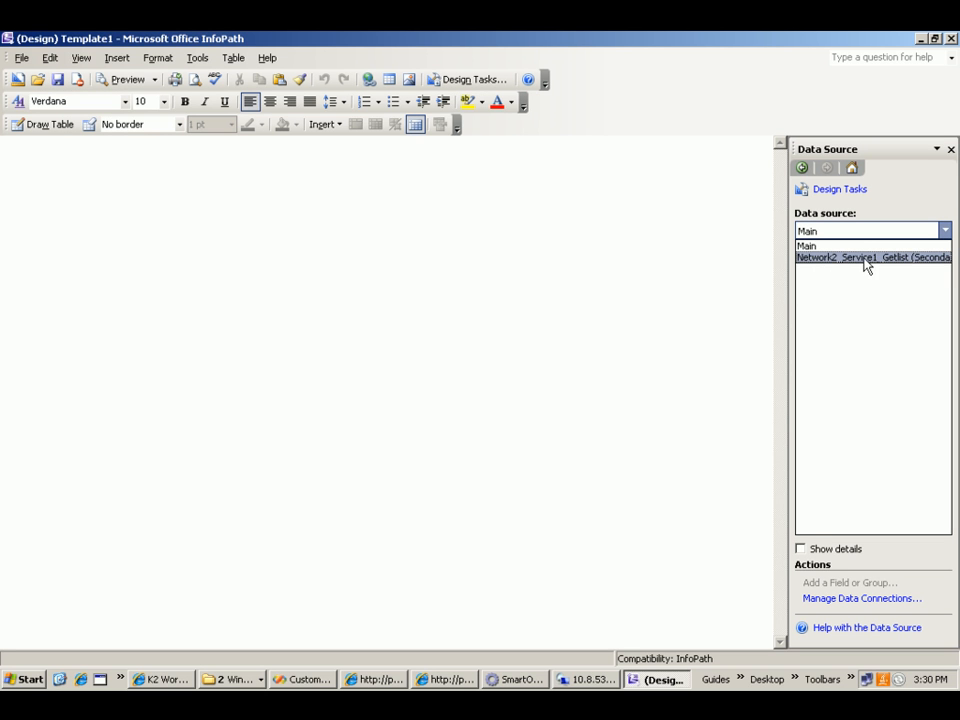
{"action": "left_click", "coordinate": [863, 262]}
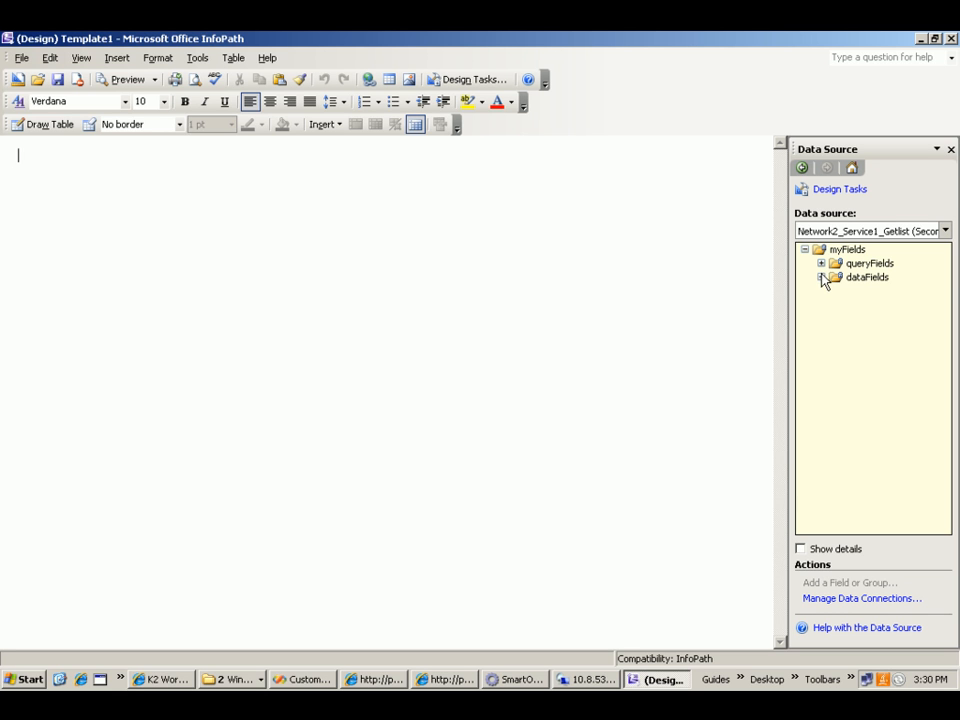
- Insert the SmartObject's repeating return group from dataFields into the form as a repeating table
{"action": "left_click", "coordinate": [821, 277]}
{"action": "left_click", "coordinate": [837, 291]}
{"action": "left_click", "coordinate": [853, 305]}
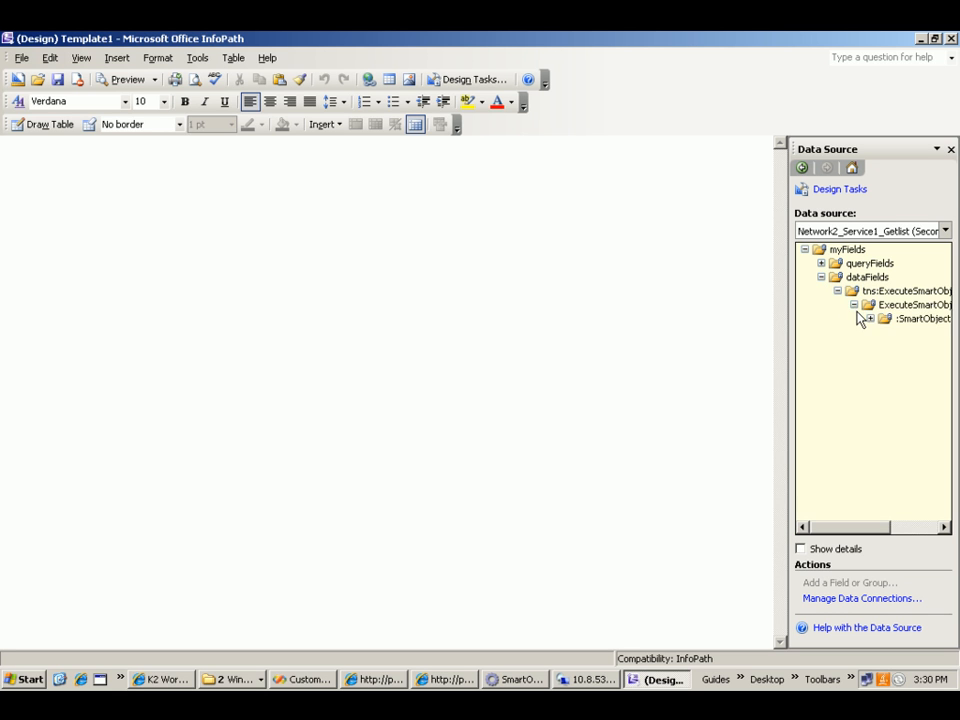
{"action": "left_click", "coordinate": [870, 318]}
{"action": "left_click", "coordinate": [886, 332]}
{"action": "left_click_drag", "start_coordinate": [914, 340], "coordinate": [233, 218]}
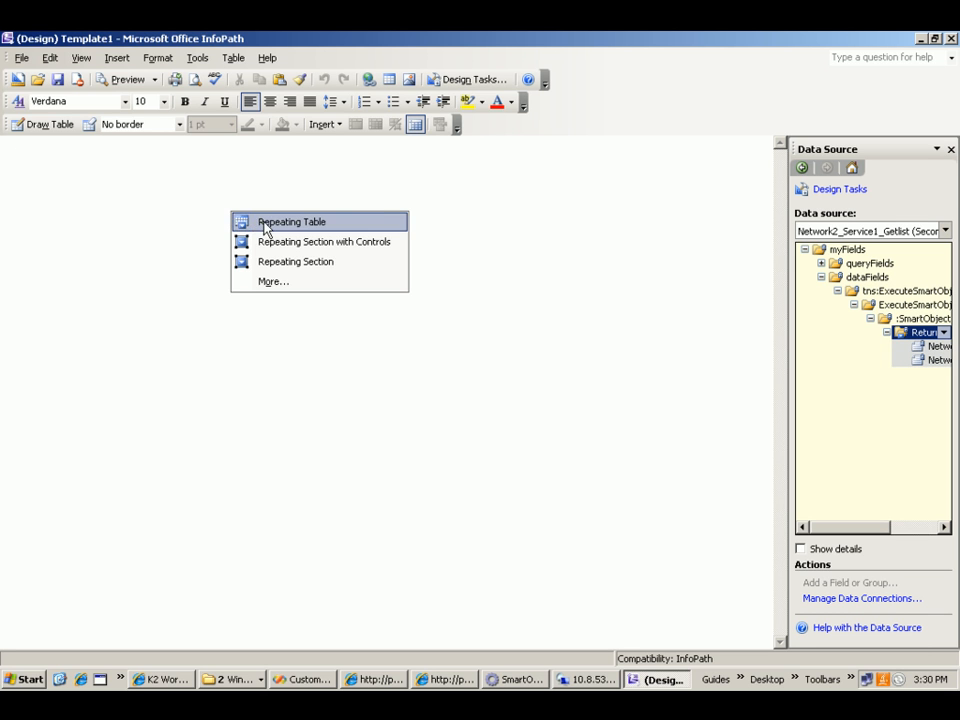
{"action": "left_click", "coordinate": [264, 225]}
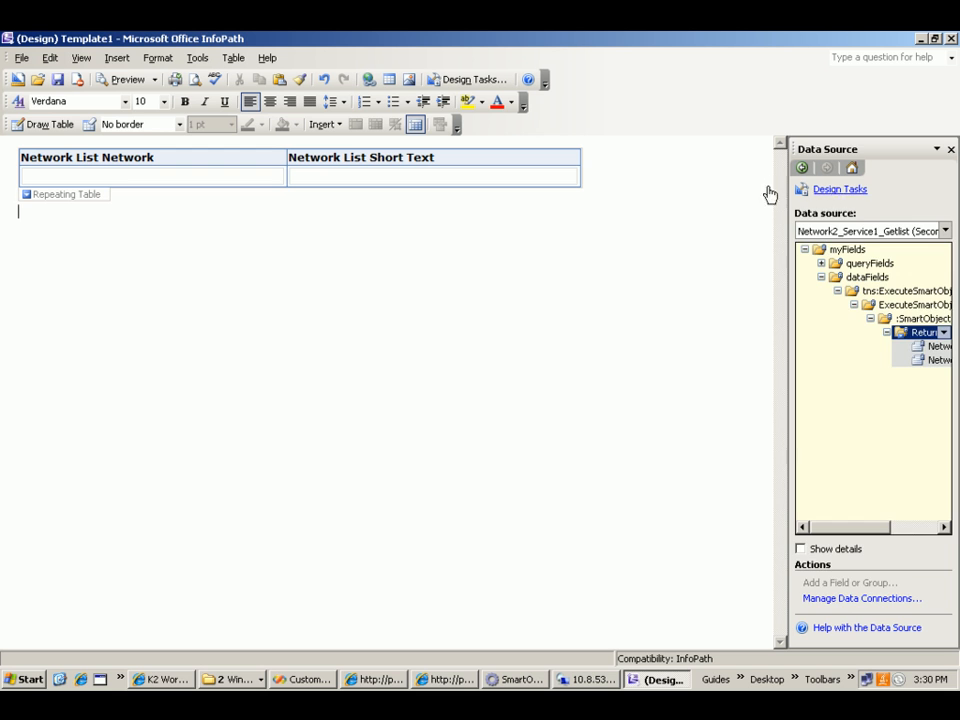
- Add a button control below the repeating table
{"action": "left_click", "coordinate": [826, 190]}
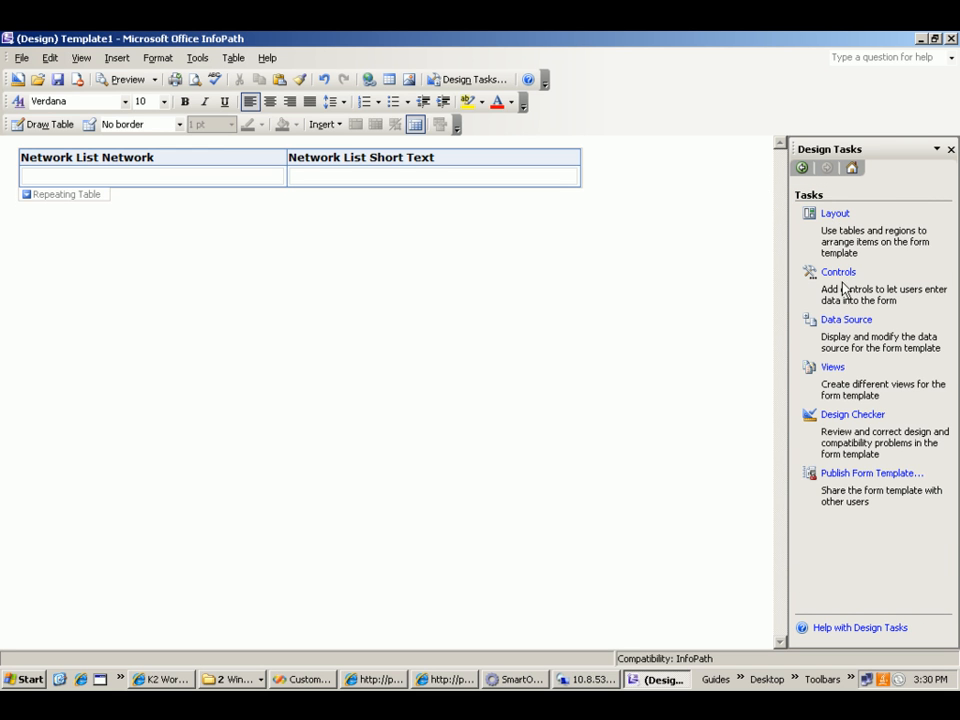
{"action": "left_click", "coordinate": [842, 279]}
{"action": "left_click_drag", "start_coordinate": [838, 420], "coordinate": [255, 243]}
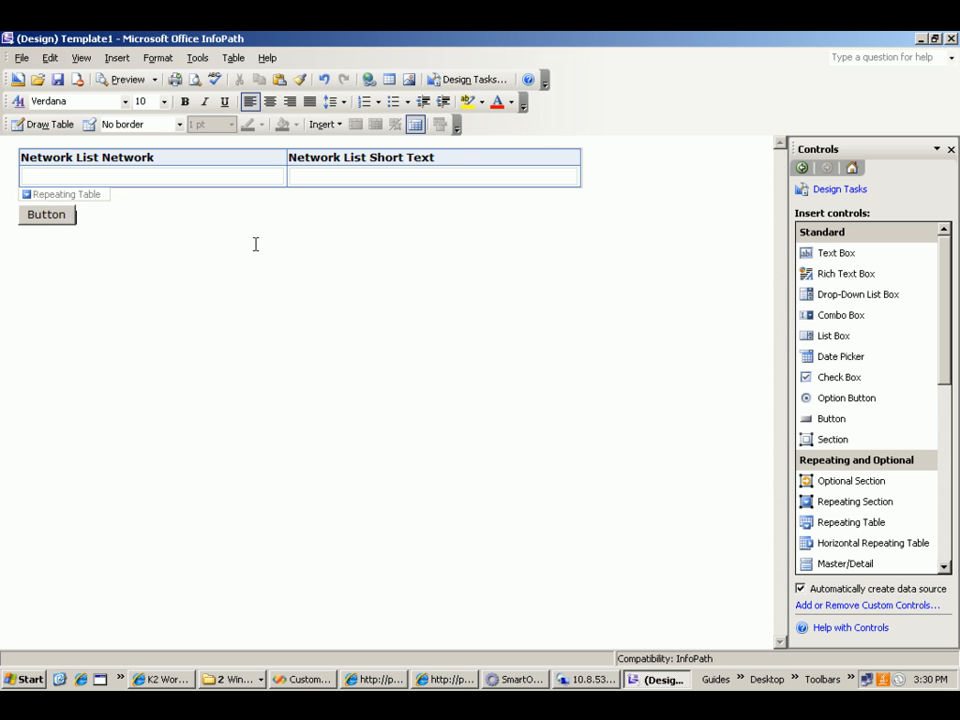
- Add a rule to the button that queries using the Network2_Service1_Getlist data connection
{"action": "left_click", "coordinate": [45, 222]}
{"action": "double_click", "coordinate": [45, 222]}
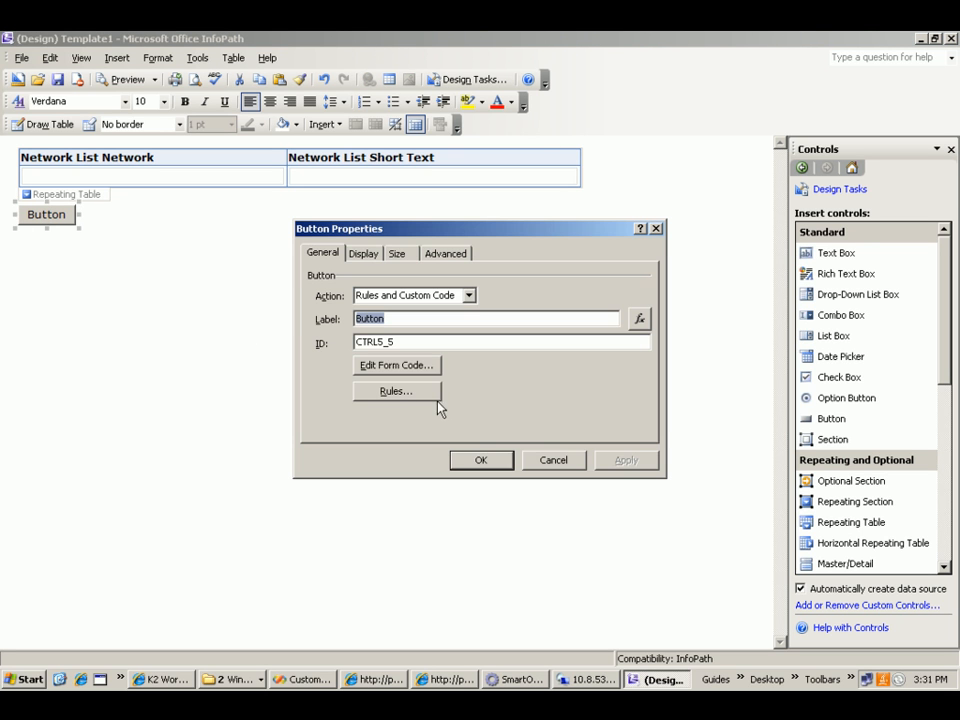
{"action": "left_click", "coordinate": [434, 394]}
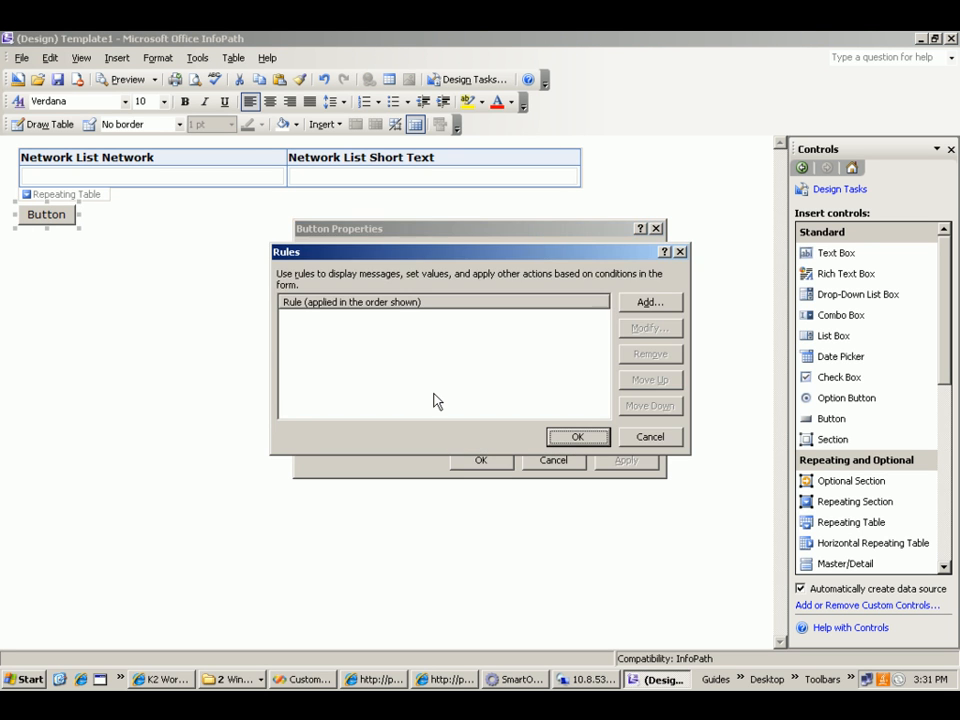
{"action": "left_click", "coordinate": [647, 304]}
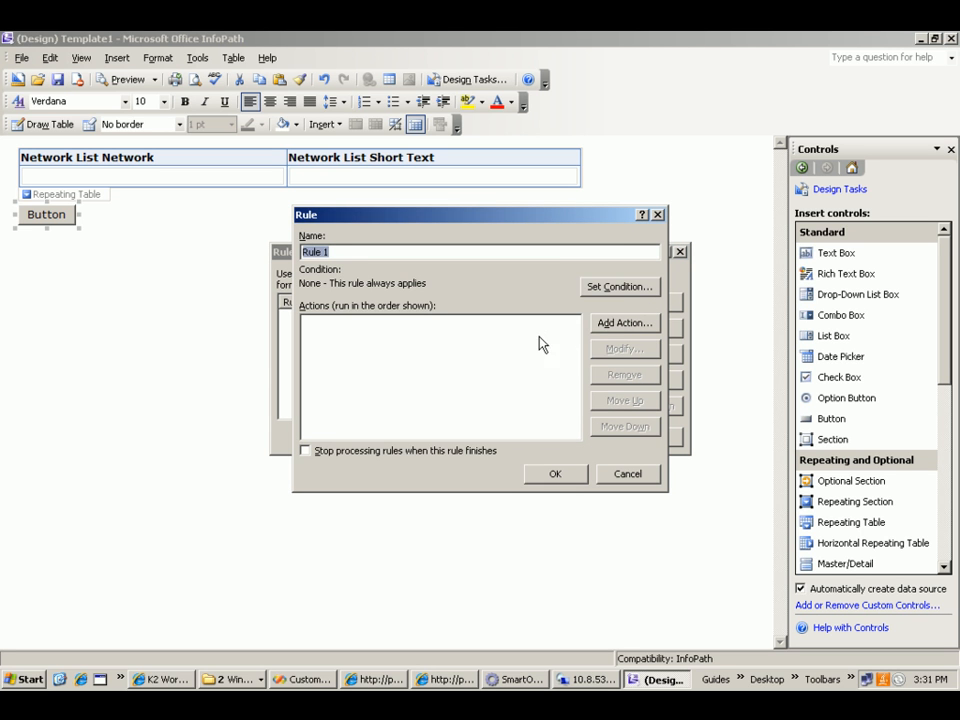
{"action": "left_click", "coordinate": [624, 322]}
{"action": "left_click", "coordinate": [440, 301]}
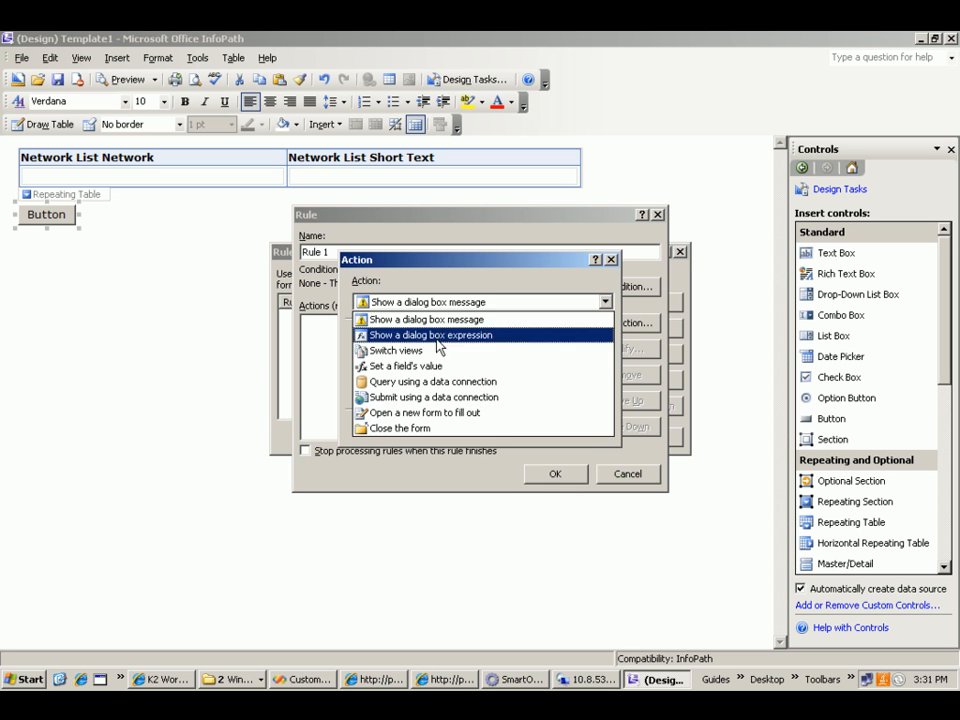
{"action": "left_click", "coordinate": [420, 383]}
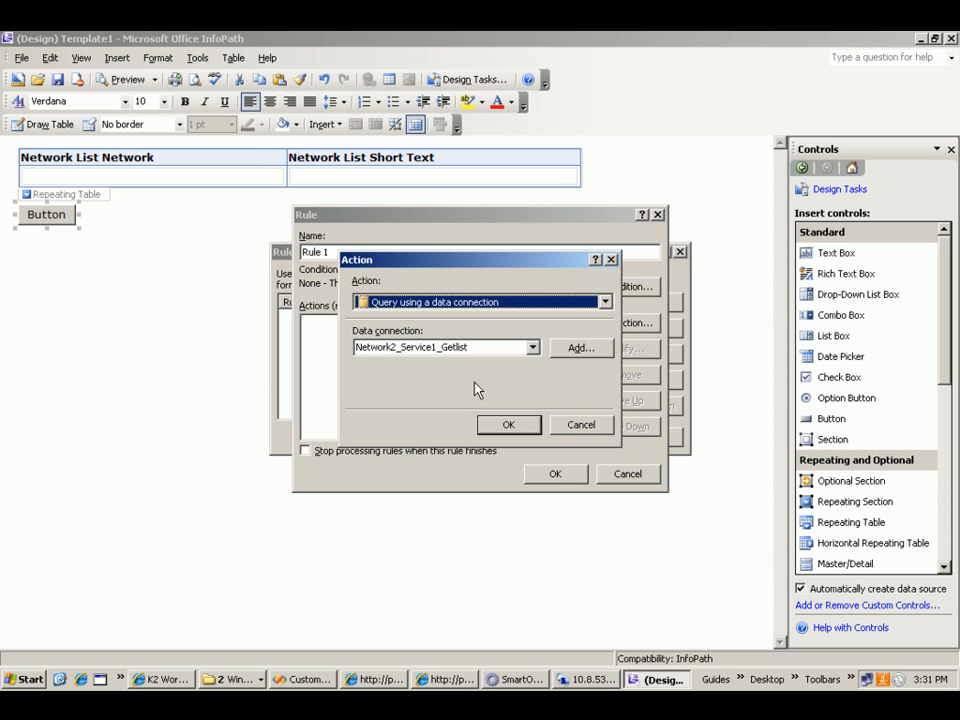
{"action": "left_click", "coordinate": [510, 425]}
{"action": "left_click", "coordinate": [558, 474]}
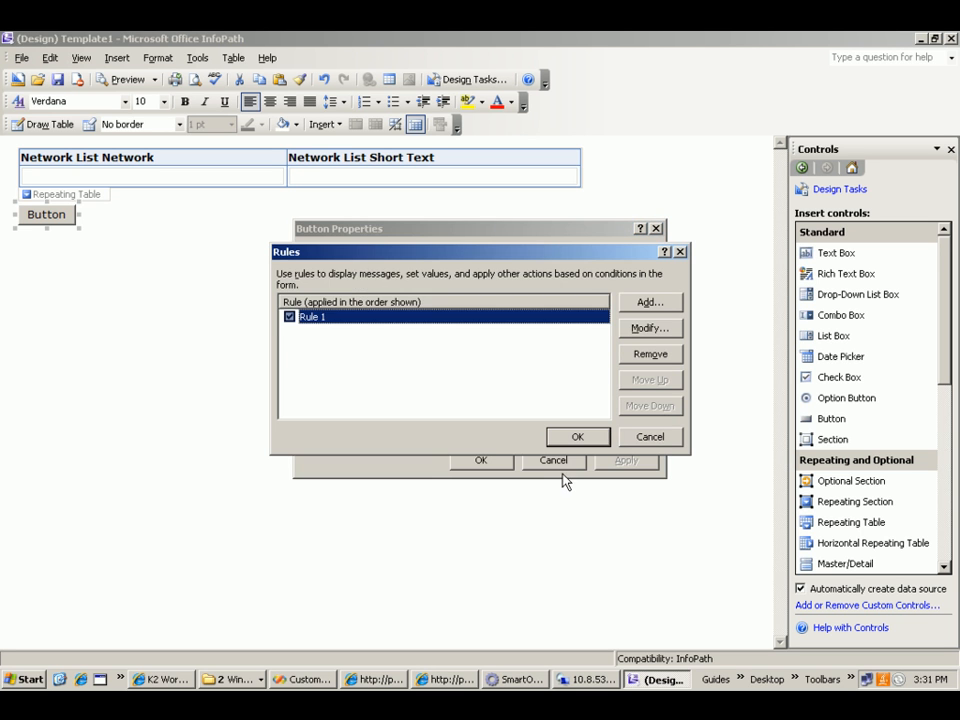
{"action": "left_click", "coordinate": [575, 440]}
{"action": "left_click", "coordinate": [482, 460]}
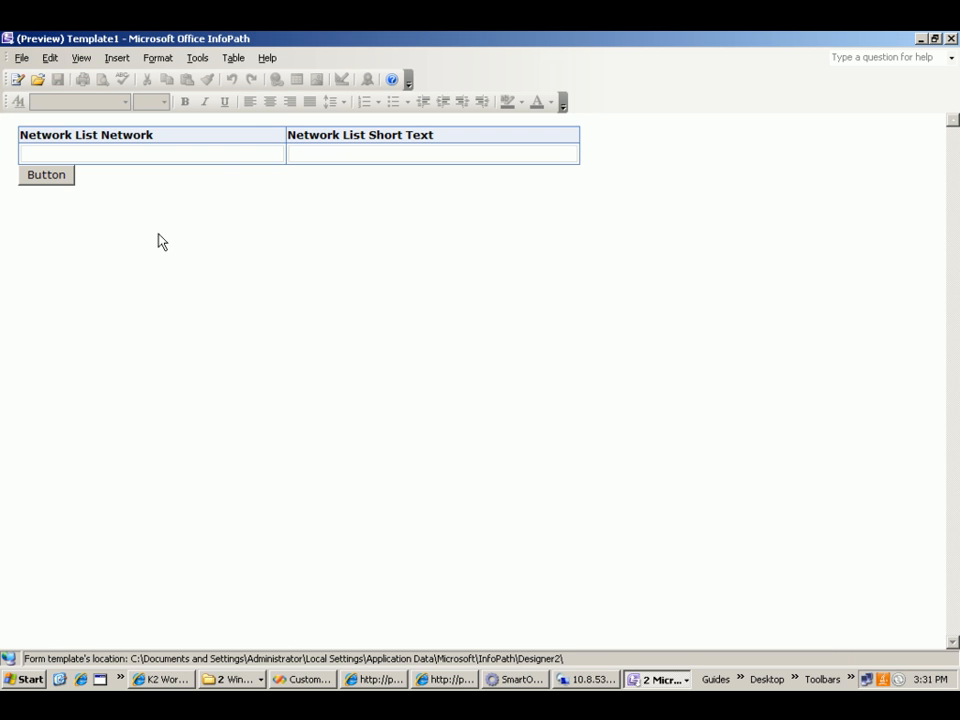
- Run the button's query in the form preview, review the returned network list, and close the template
{"action": "left_click", "coordinate": [54, 175]}
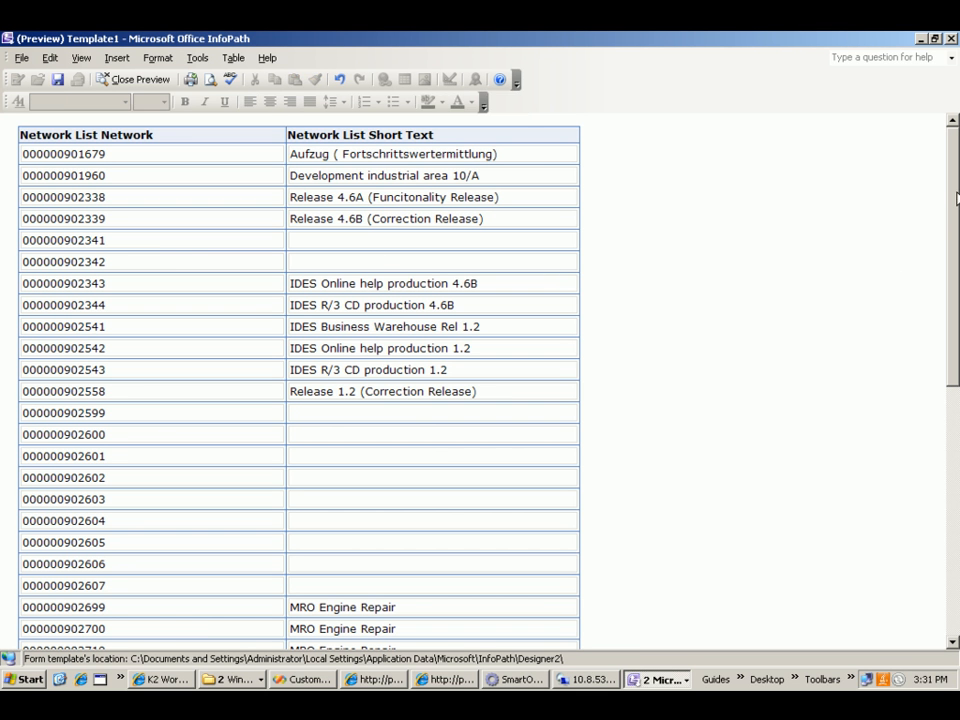
{"action": "left_click_drag", "start_coordinate": [955, 218], "coordinate": [926, 165]}
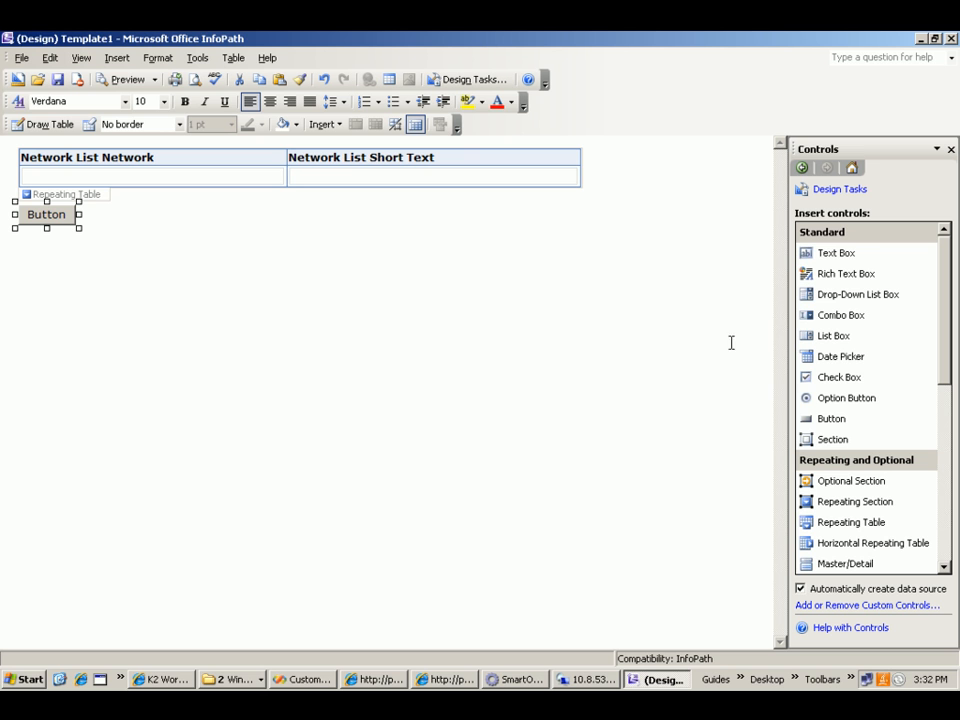
{"action": "left_click", "coordinate": [951, 38]}
{"action": "left_click", "coordinate": [482, 395]}
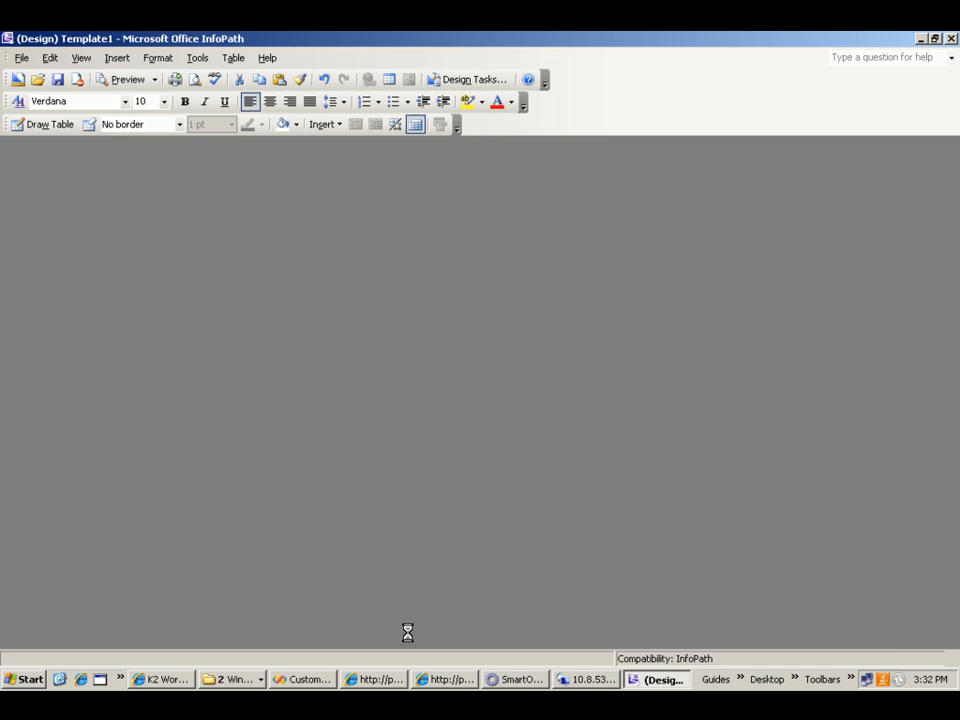
- Switch to the CustomDemos project in Visual Studio, dismiss the server message and look over the service objects in the Connect folder
{"action": "left_click", "coordinate": [328, 681]}
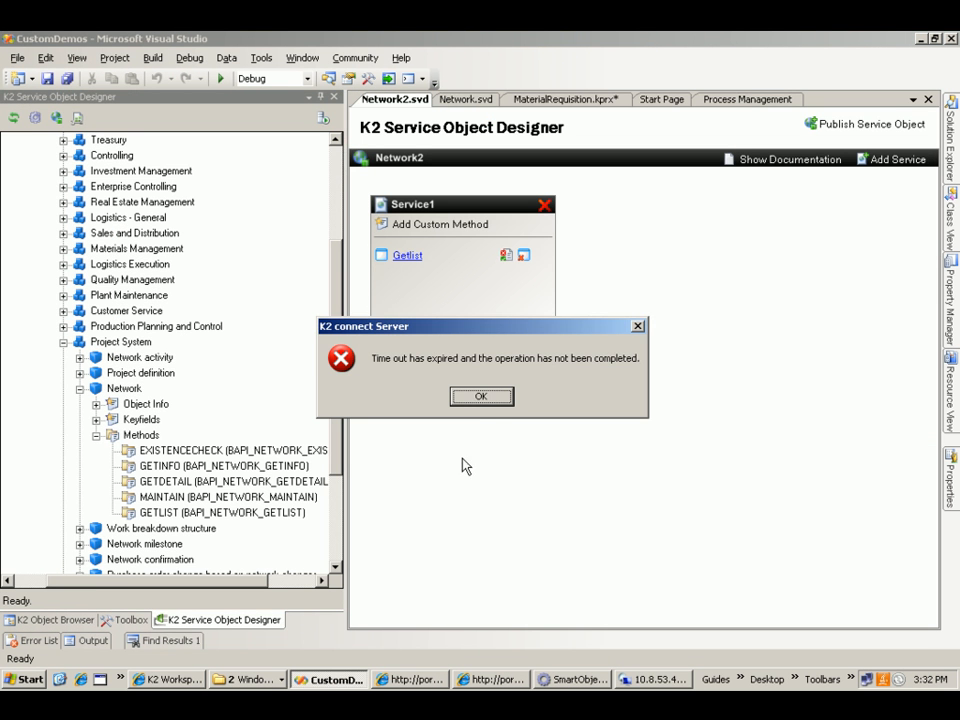
{"action": "left_click", "coordinate": [481, 397]}
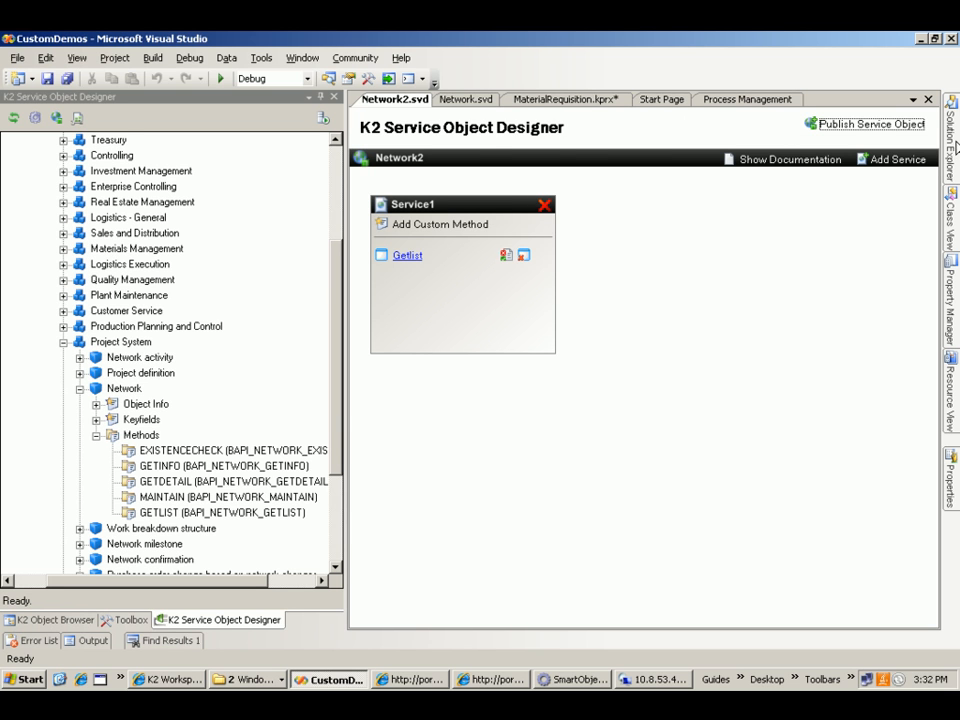
{"action": "mouse_move", "coordinate": [956, 147]}
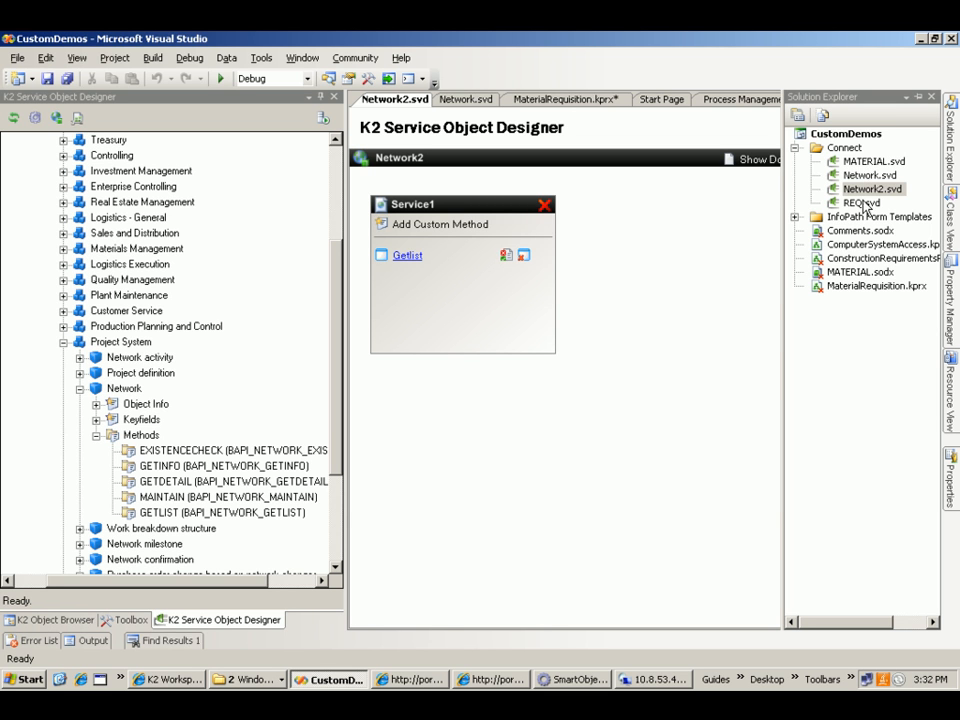
{"action": "left_click", "coordinate": [861, 205]}
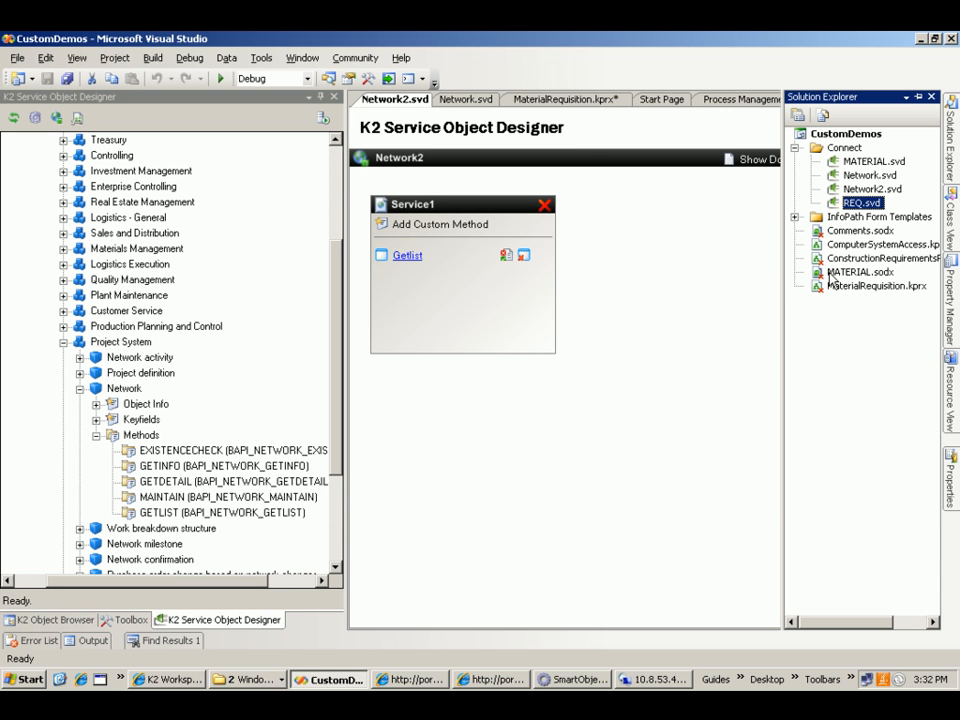
- Show the MaterialRequisition.kprx workflow and review its activities alongside the SAP business objects tree
{"action": "left_click", "coordinate": [558, 100]}
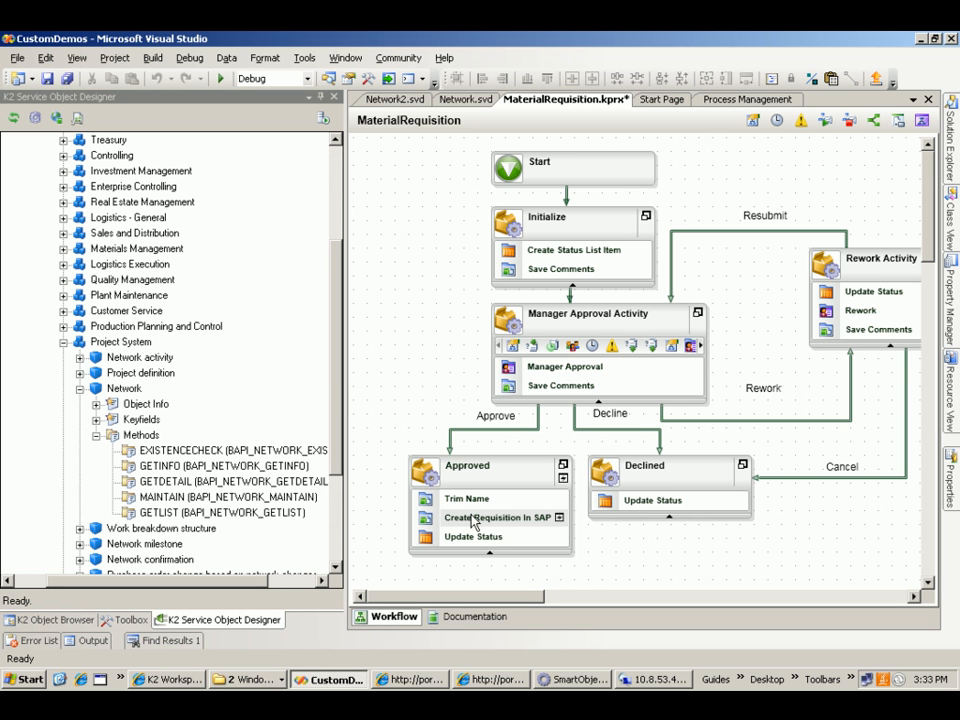
{"action": "left_click", "coordinate": [337, 378]}
{"action": "left_click_drag", "start_coordinate": [336, 372], "coordinate": [279, 289]}
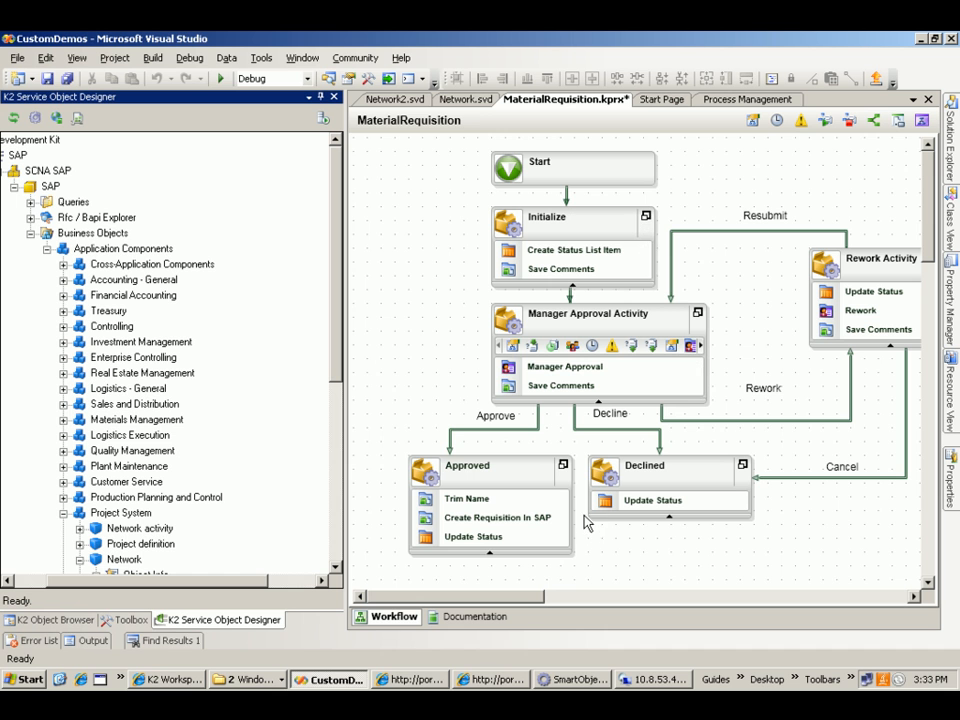
- Switch to the Denallix Operations portal in the browser and open a New Material Requisition form
{"action": "left_click", "coordinate": [410, 679]}
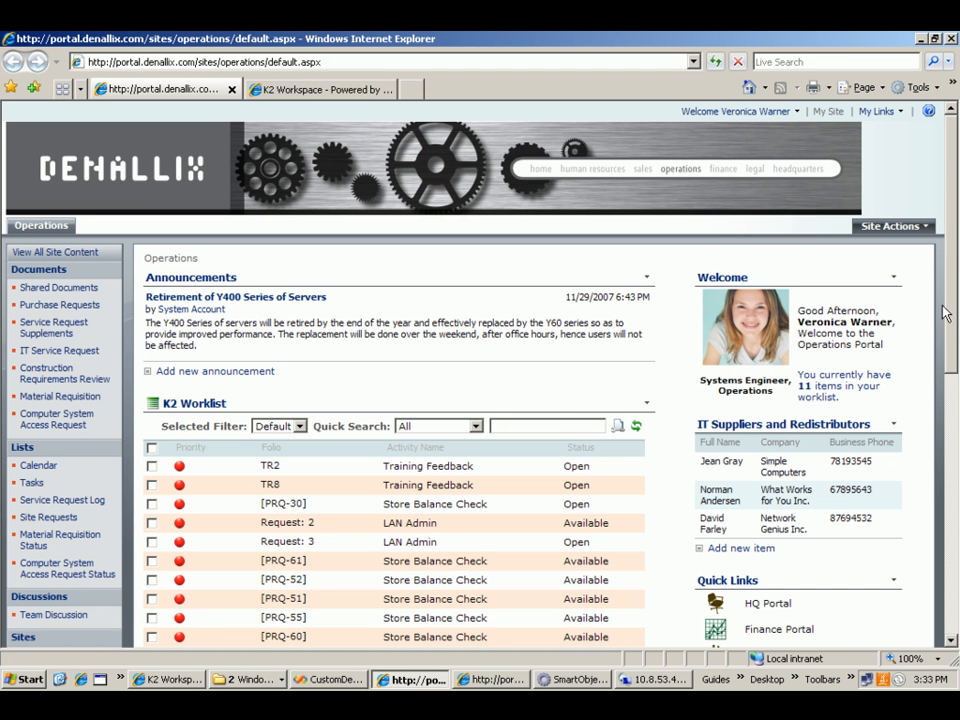
{"action": "left_click_drag", "start_coordinate": [953, 308], "coordinate": [912, 467]}
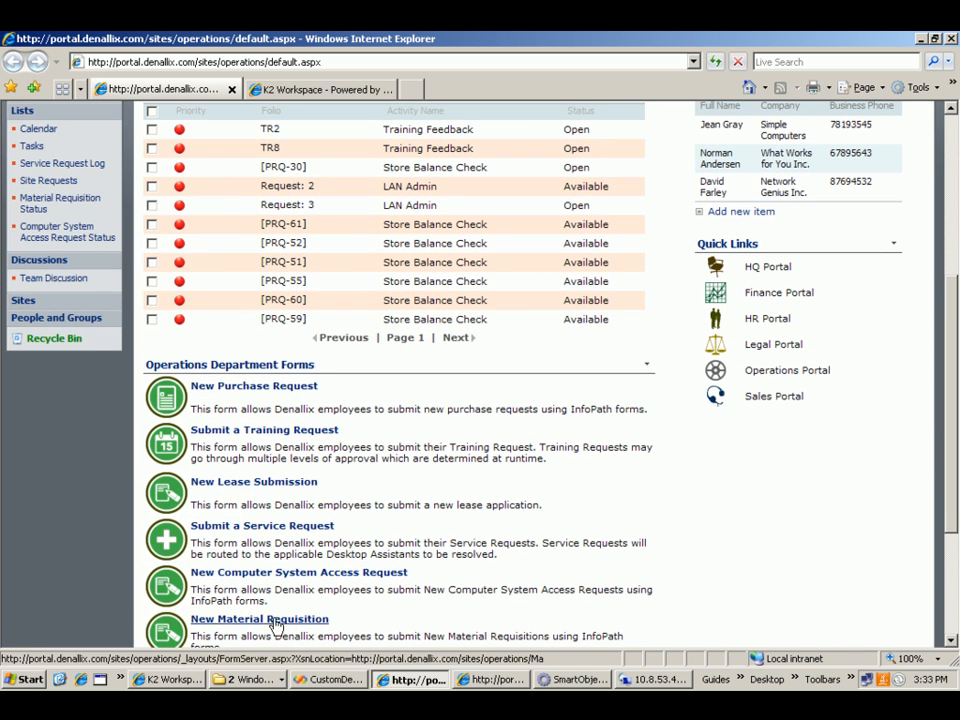
{"action": "left_click", "coordinate": [295, 621]}
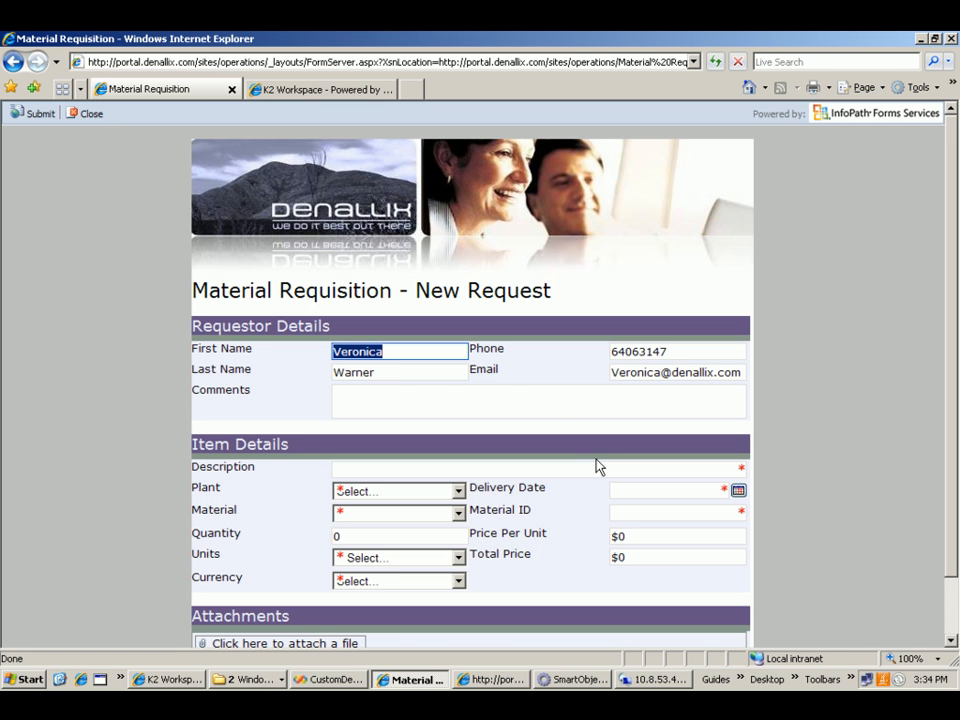
- Enter "please approve" as the requestor's comment
{"action": "left_click", "coordinate": [373, 404]}
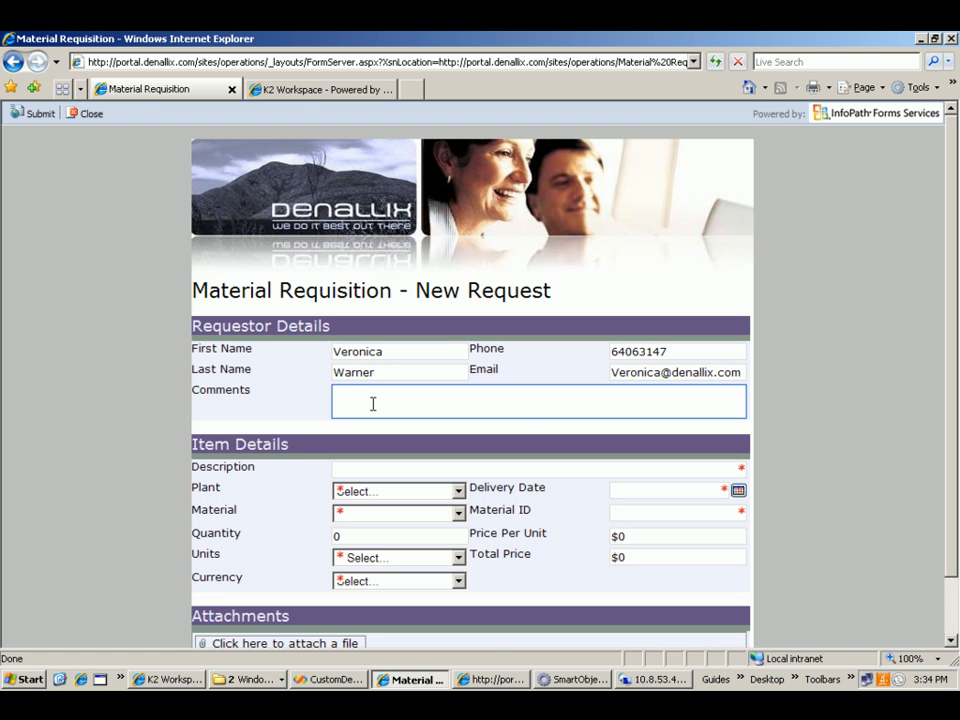
{"action": "type", "text": "please appro"}
{"action": "type", "text": "ve"}
- Enter "Requesition for Item" as the item description
{"action": "left_click", "coordinate": [358, 467]}
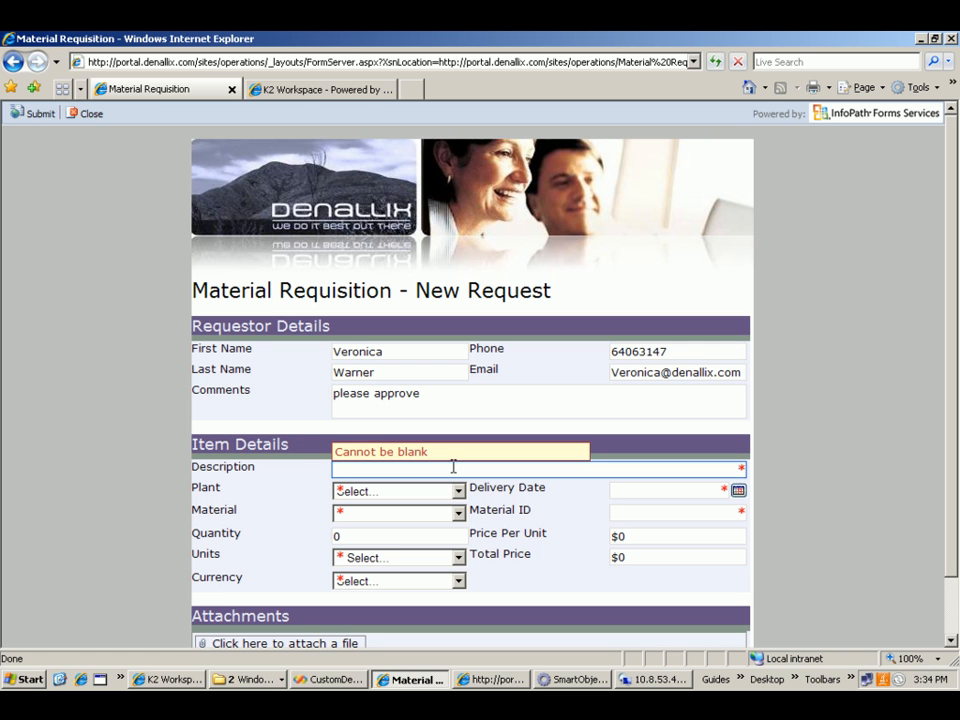
{"action": "type", "text": "Request"}
{"action": "key", "text": "BackSpace"}
{"action": "type", "text": "ition for "}
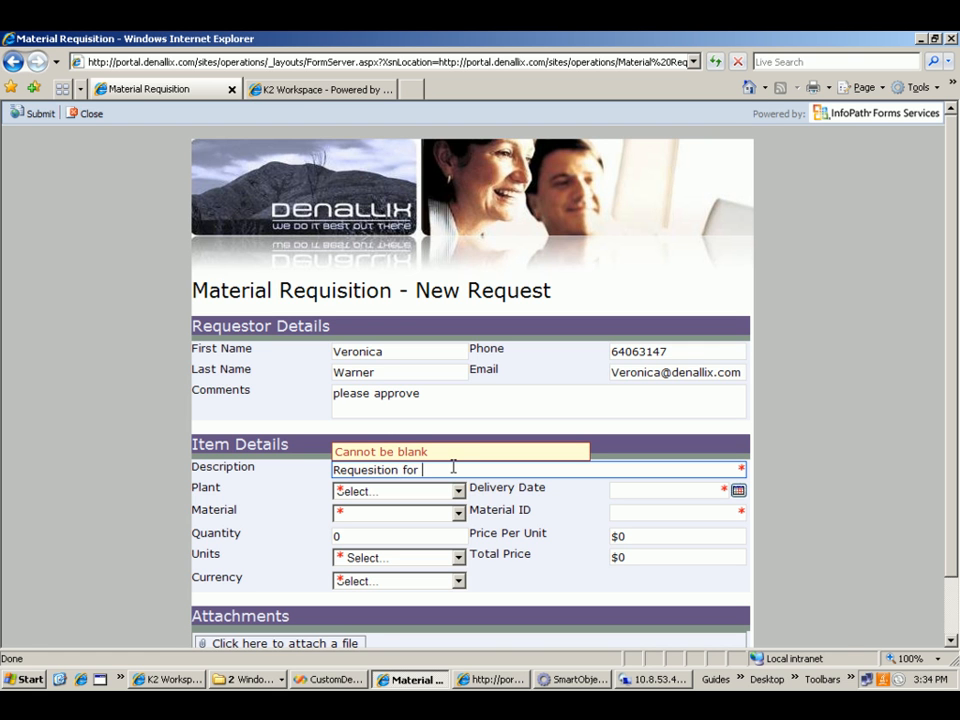
{"action": "type", "text": "Item"}
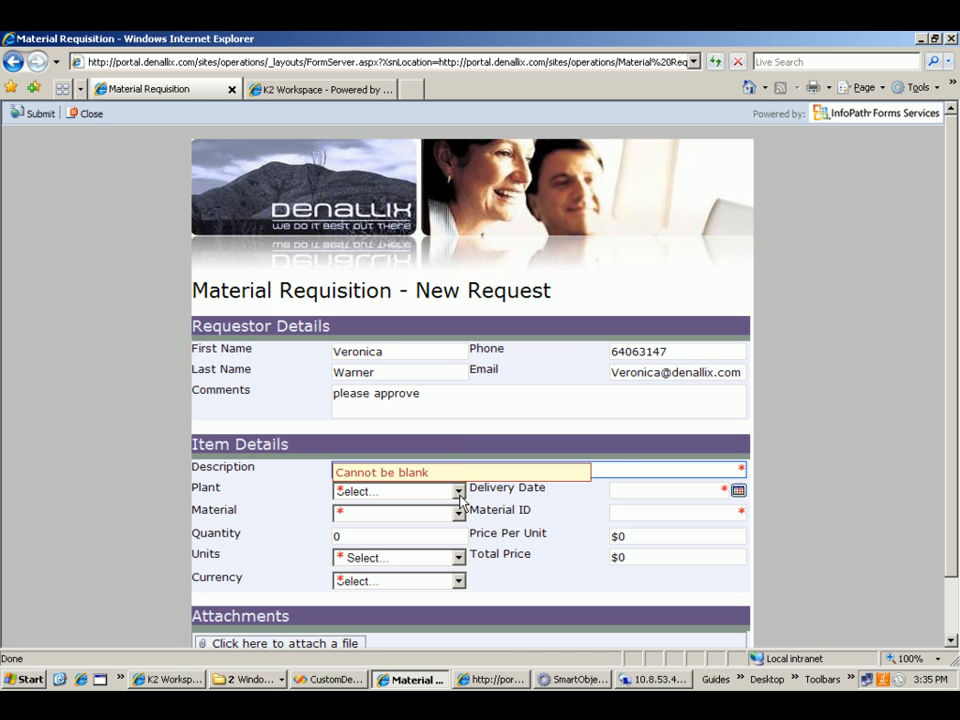
- Set the item's plant to 1100 and choose the first Chocolate entry as the material
{"action": "left_click", "coordinate": [459, 492]}
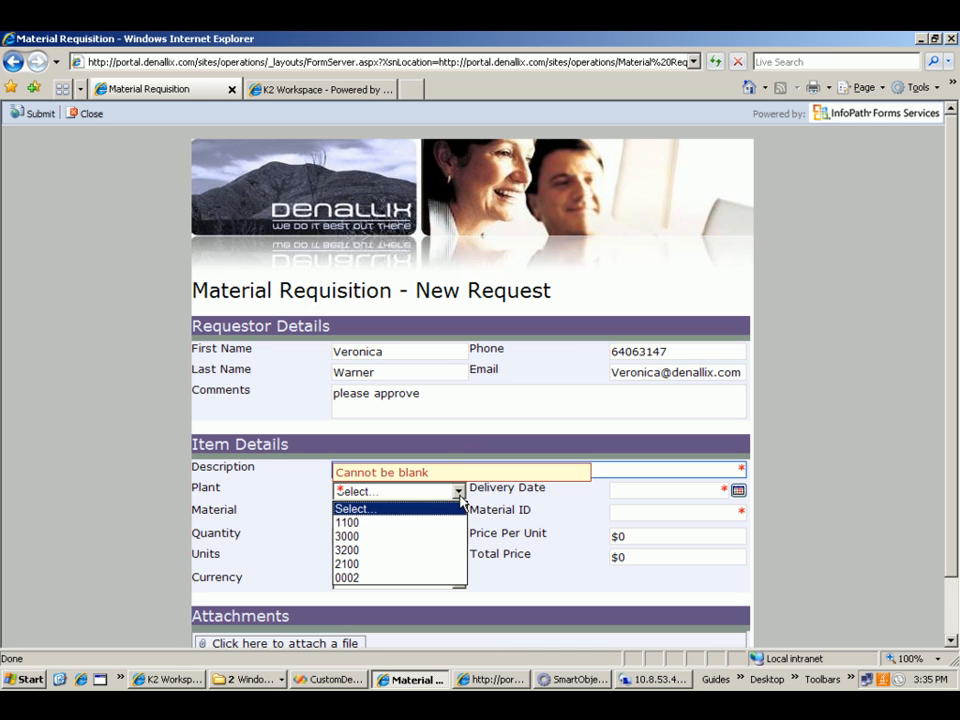
{"action": "left_click", "coordinate": [345, 522]}
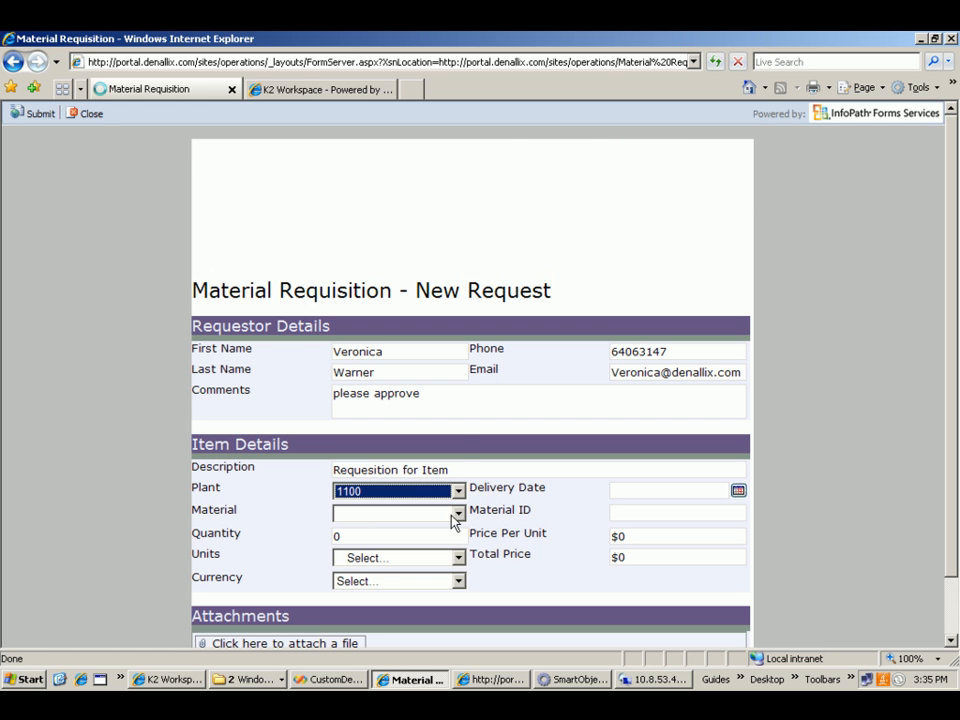
{"action": "left_click", "coordinate": [458, 514]}
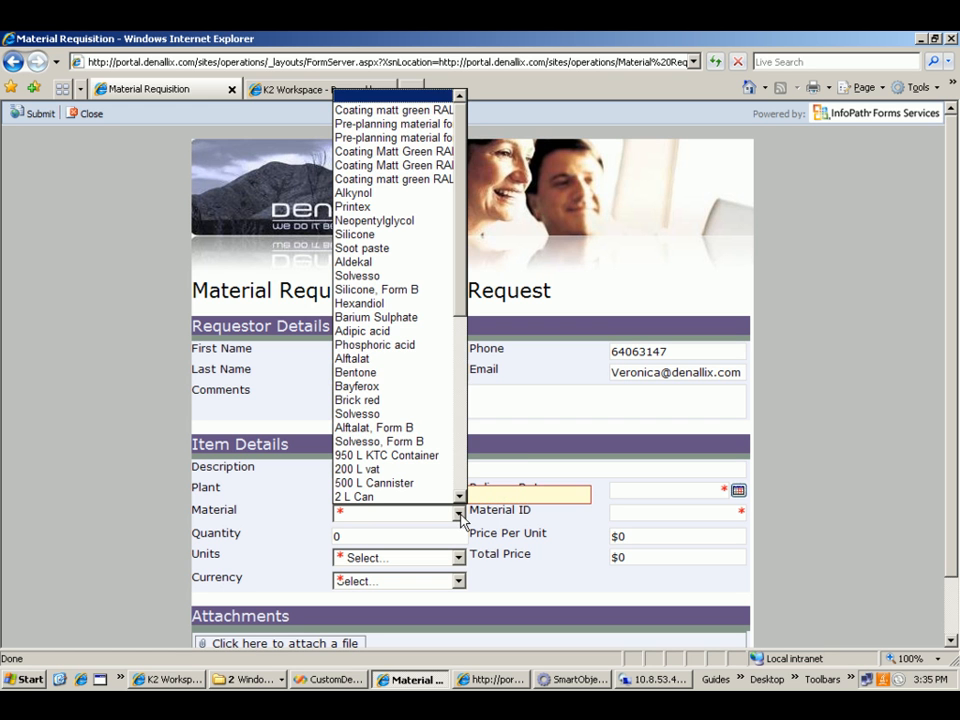
{"action": "left_click_drag", "start_coordinate": [462, 284], "coordinate": [462, 458]}
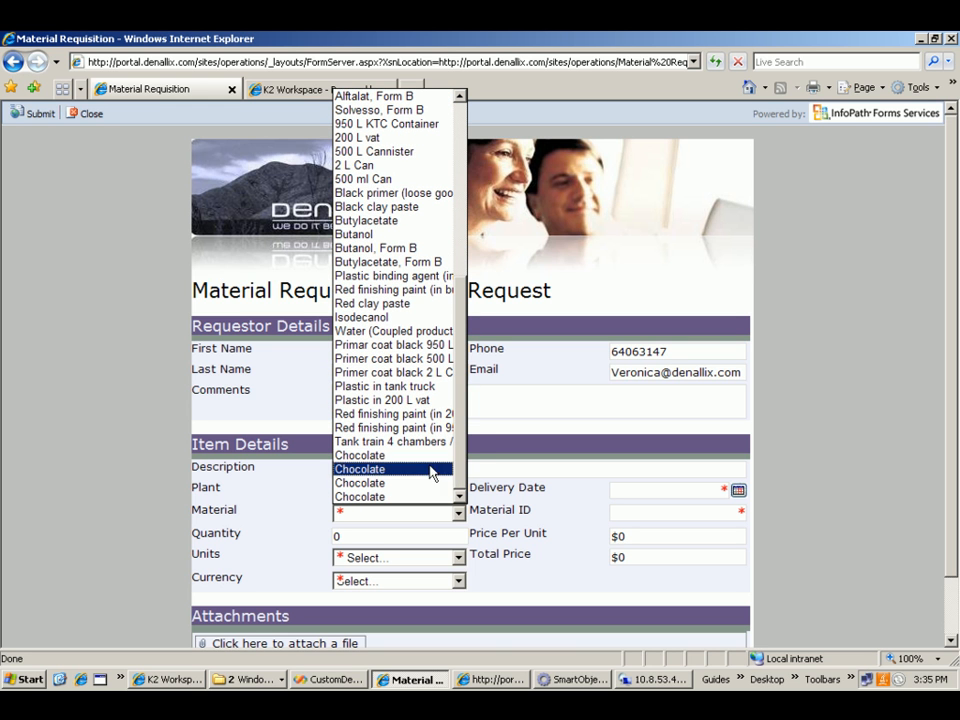
{"action": "left_click", "coordinate": [365, 461]}
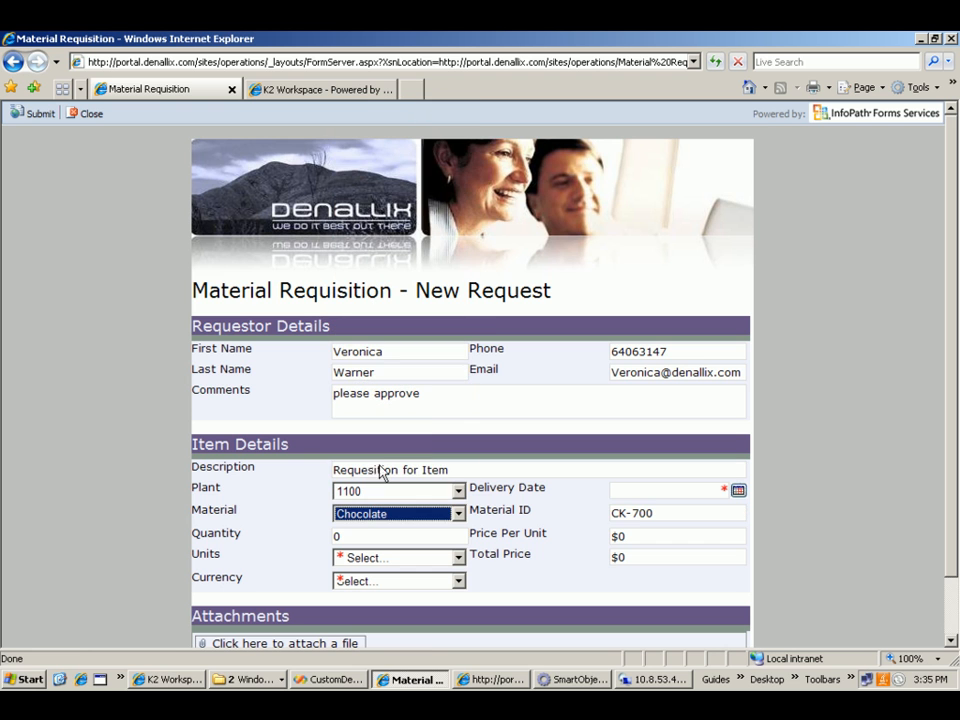
- Set the delivery date to 11/30/2008
{"action": "left_click", "coordinate": [738, 490]}
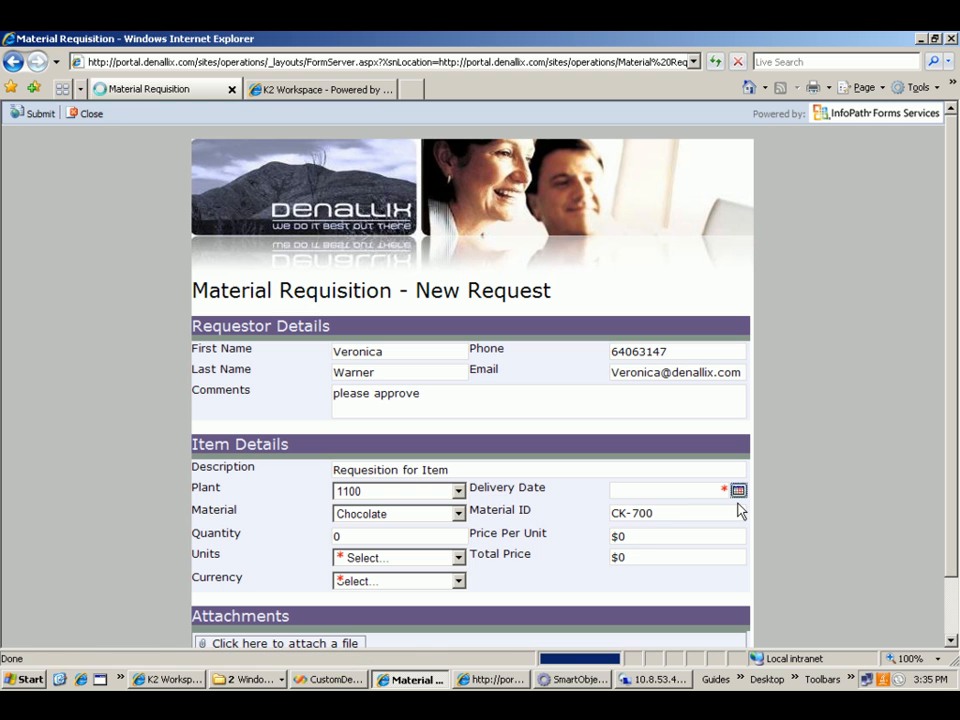
{"action": "left_click", "coordinate": [738, 490]}
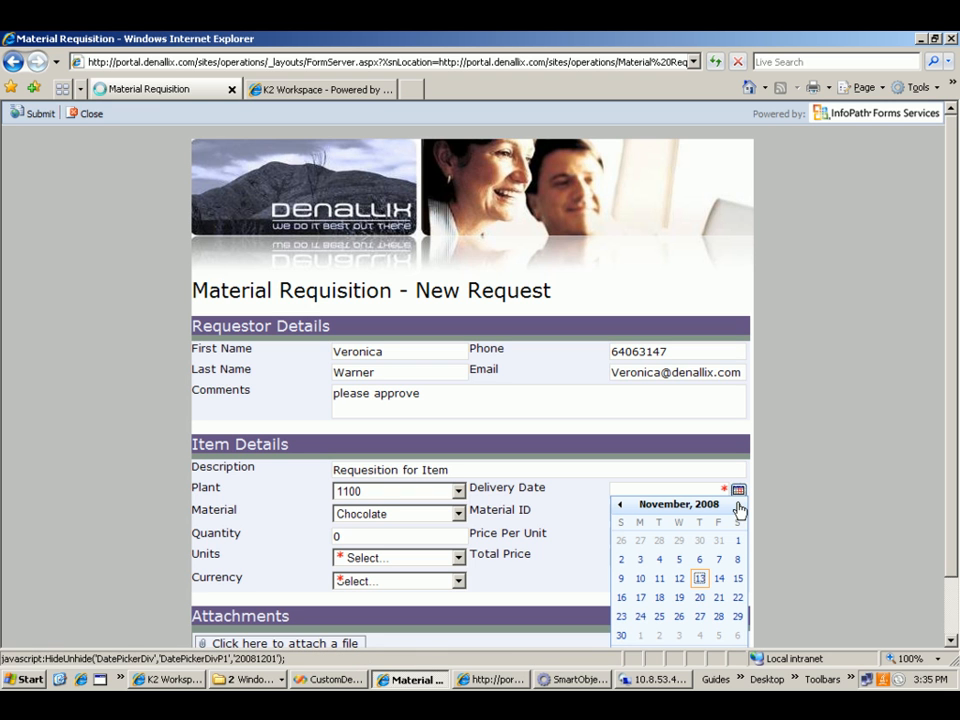
{"action": "left_click", "coordinate": [621, 636]}
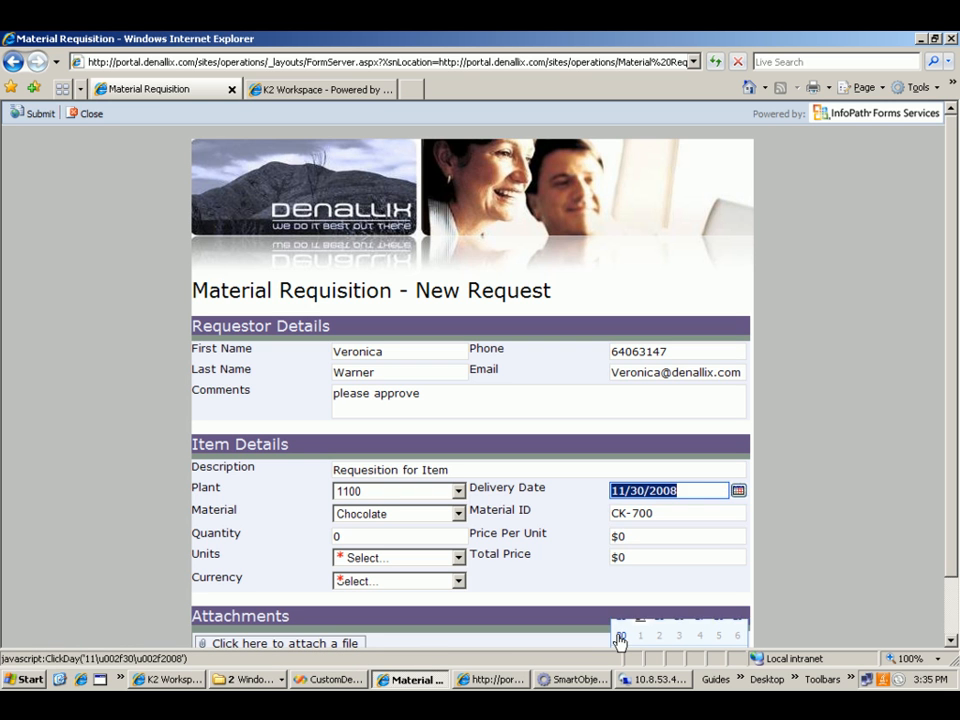
- Enter a quantity of 6 and a price per unit of $5
{"action": "left_click", "coordinate": [404, 540]}
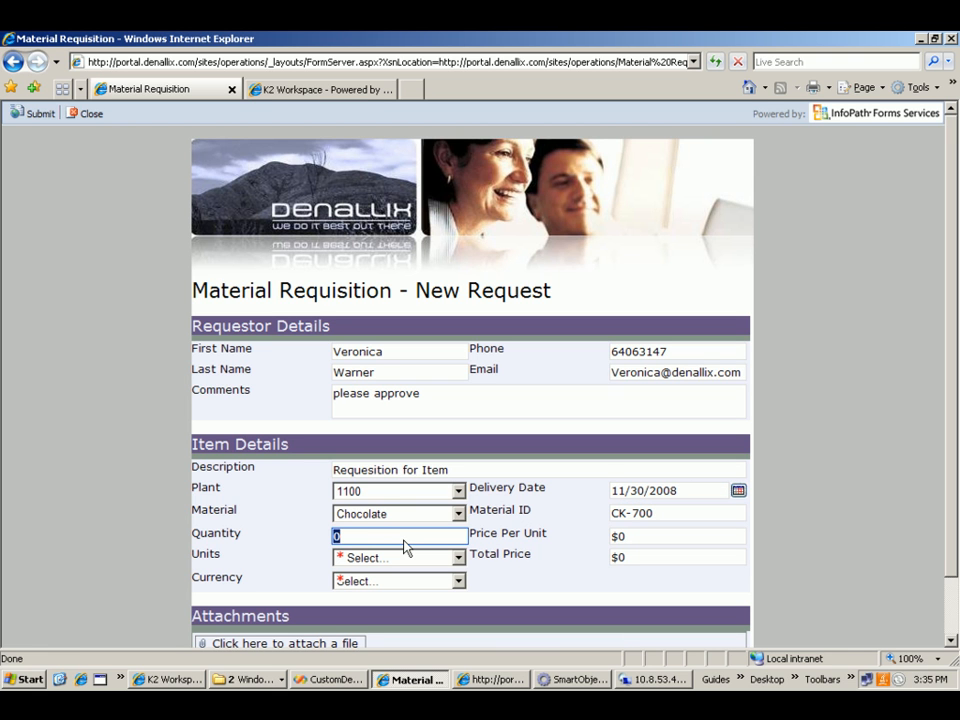
{"action": "type", "text": "6"}
{"action": "left_click", "coordinate": [635, 538]}
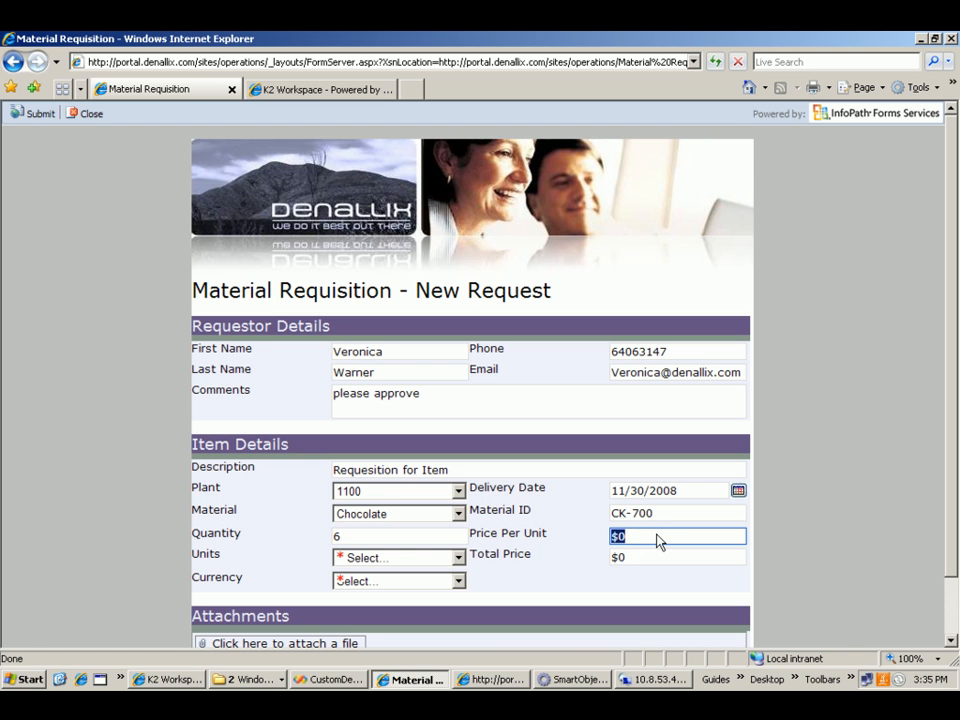
{"action": "type", "text": "5"}
{"action": "left_click", "coordinate": [567, 535]}
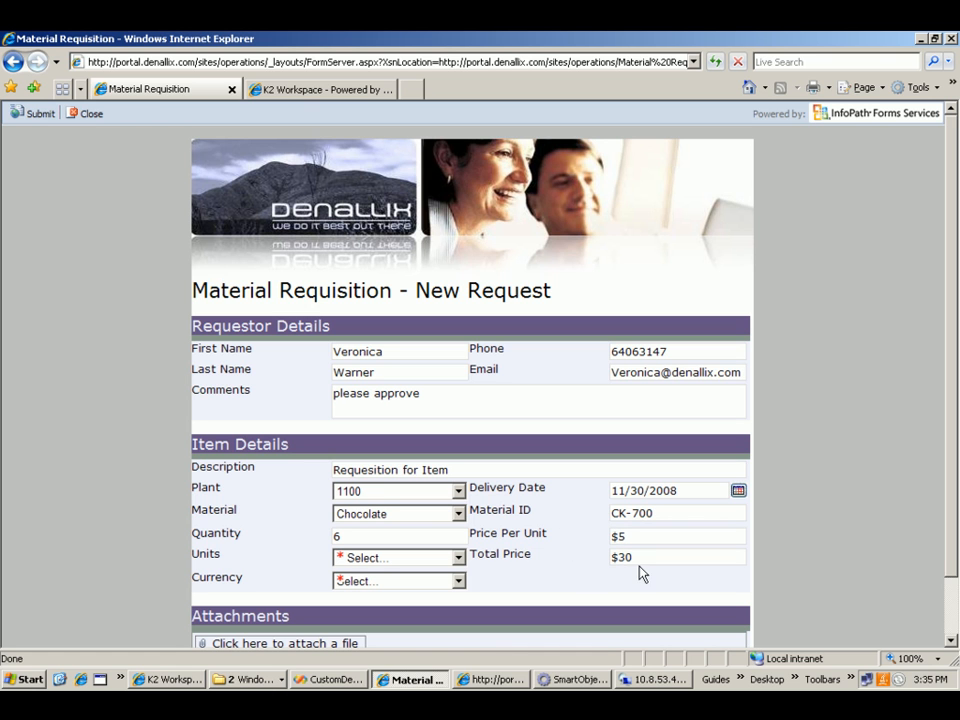
- Set the item's units to EA and its currency to USD
{"action": "left_click", "coordinate": [459, 558]}
{"action": "left_click", "coordinate": [458, 559]}
{"action": "left_click", "coordinate": [458, 559]}
{"action": "left_click", "coordinate": [329, 588]}
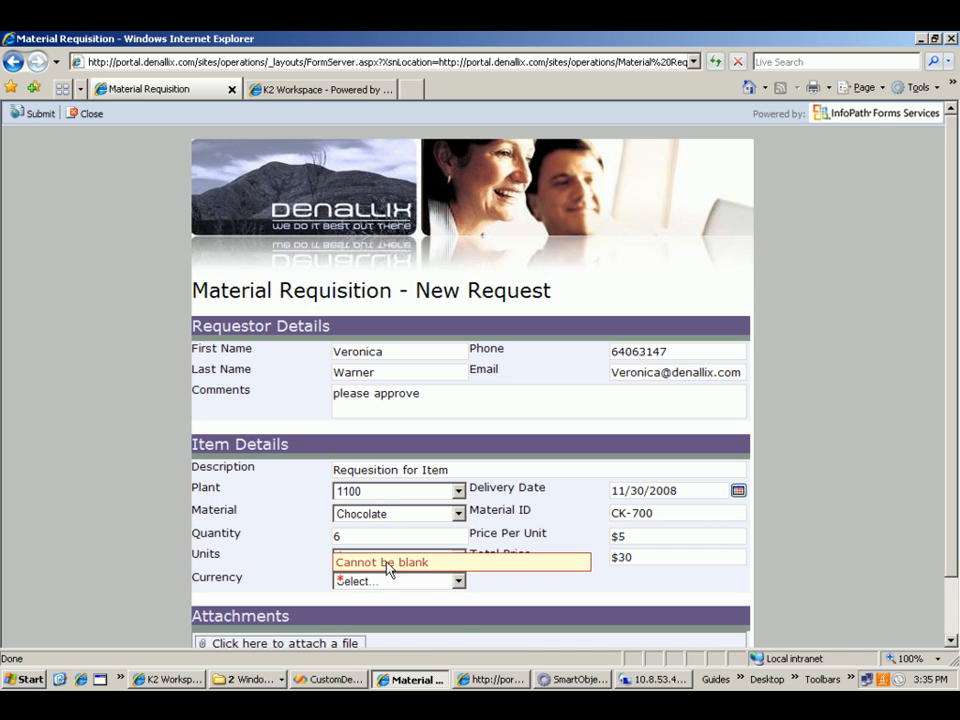
{"action": "left_click", "coordinate": [459, 562]}
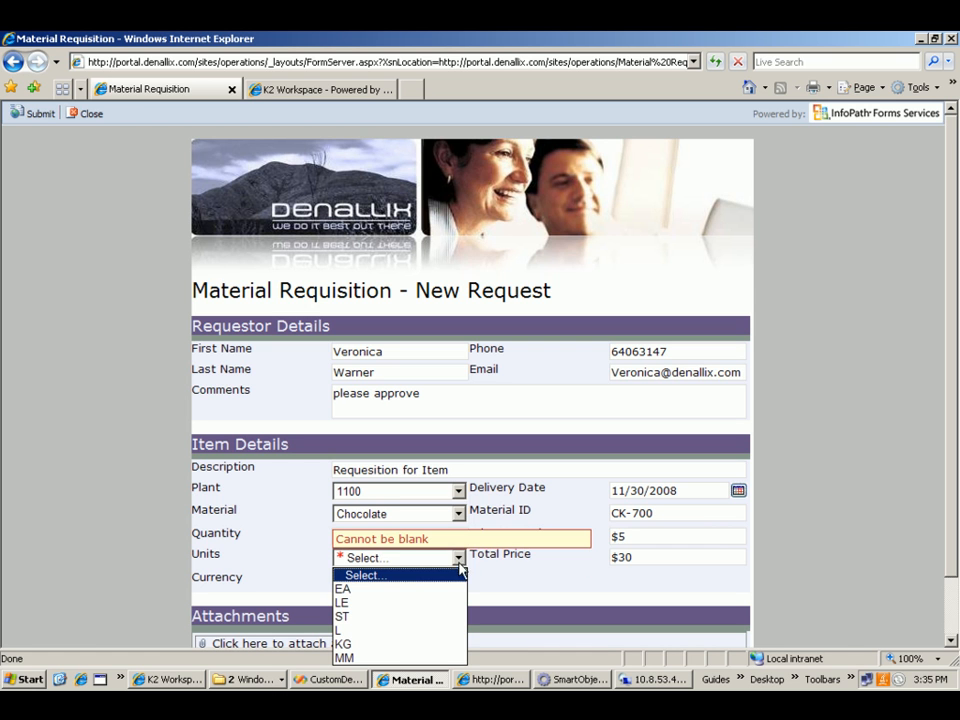
{"action": "left_click", "coordinate": [344, 589]}
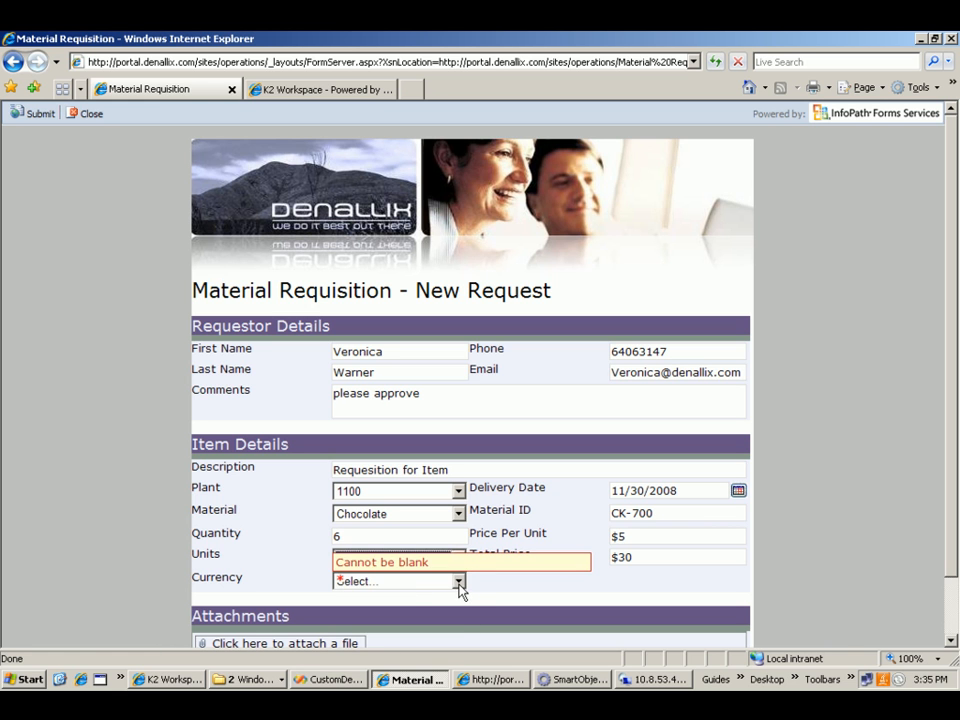
{"action": "left_click", "coordinate": [459, 582]}
{"action": "left_click", "coordinate": [356, 607]}
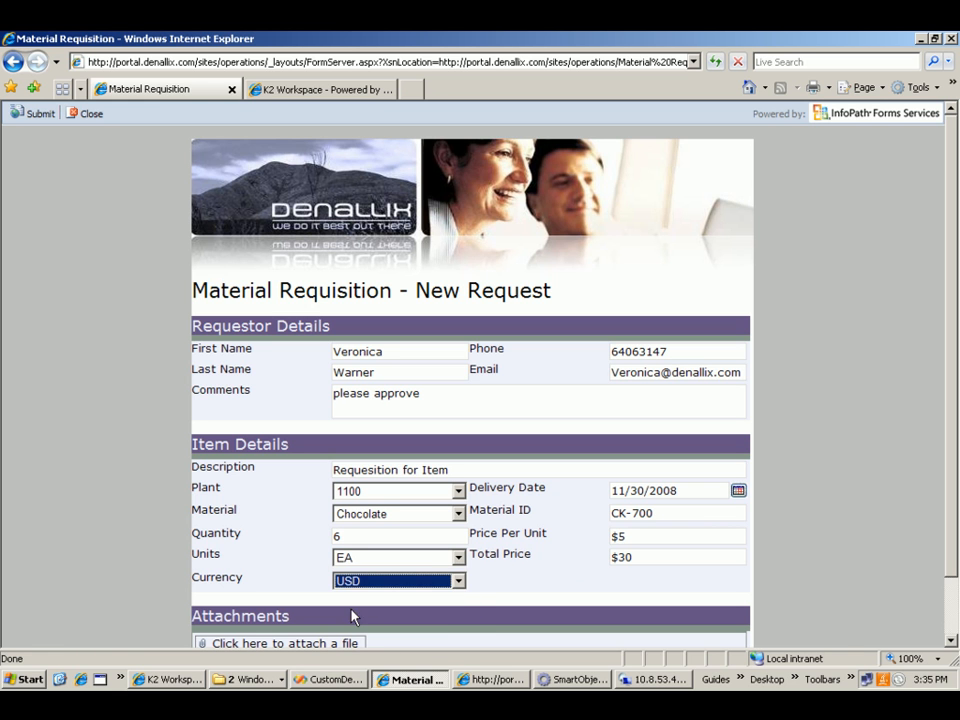
- Submit the completed Material Requisition form and dismiss the confirmation message
{"action": "left_click", "coordinate": [516, 601]}
{"action": "scroll", "coordinate": [516, 601], "scroll_direction": "down", "scroll_amount": 2}
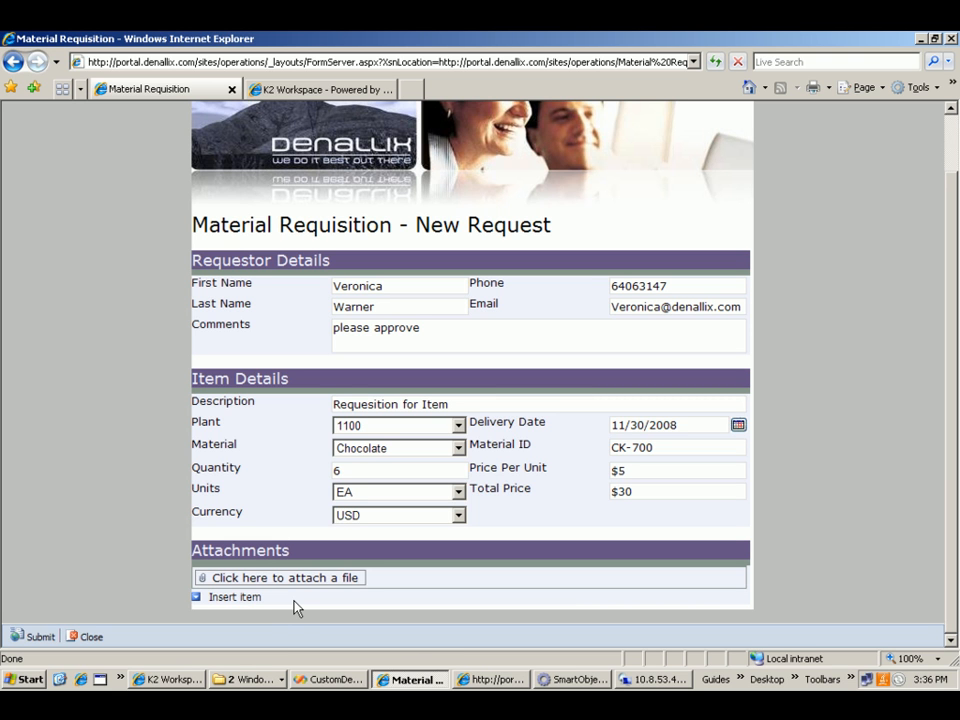
{"action": "left_click", "coordinate": [30, 641]}
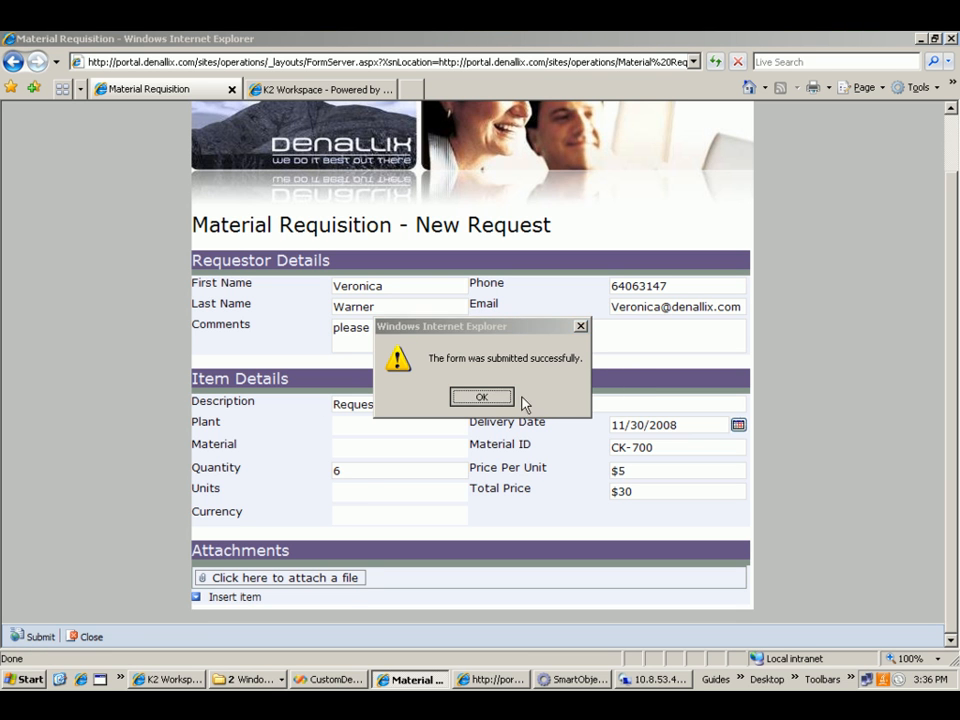
{"action": "left_click", "coordinate": [507, 398]}
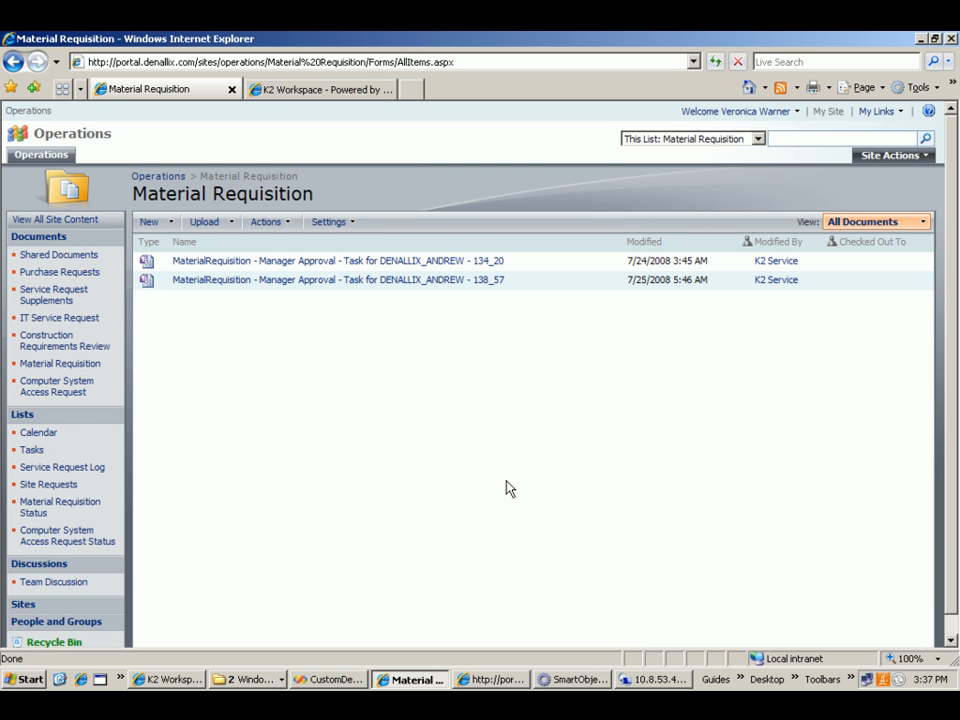
- In the Material Requisition Status list, open the ViewFlow of "Requesition for Item" under plant 1100, status 1 - Manager Approval
{"action": "left_click", "coordinate": [52, 510]}
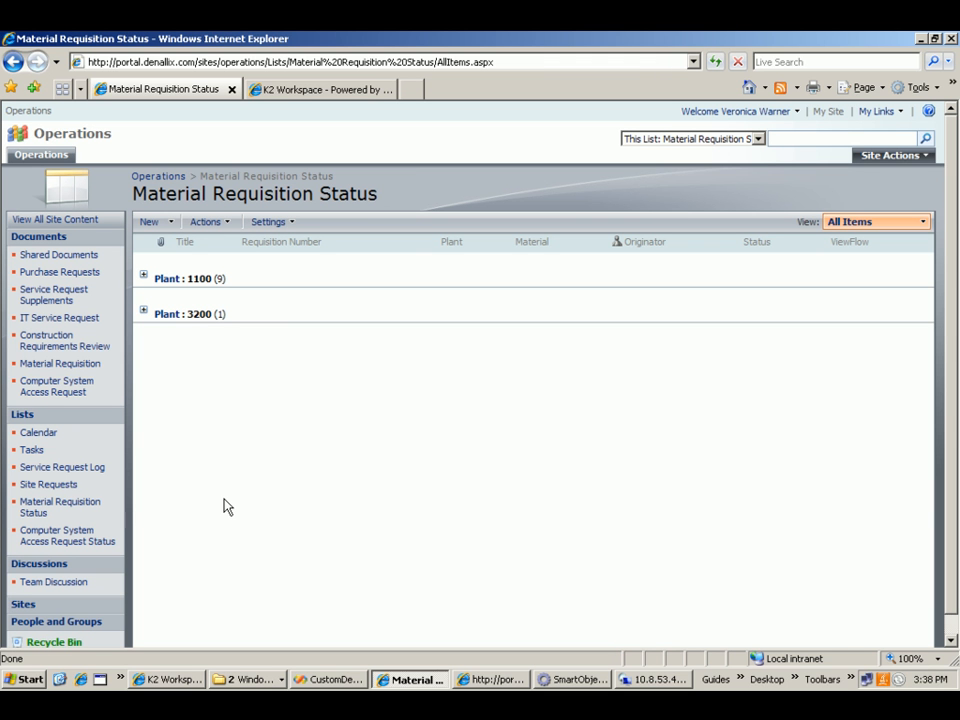
{"action": "left_click", "coordinate": [144, 278]}
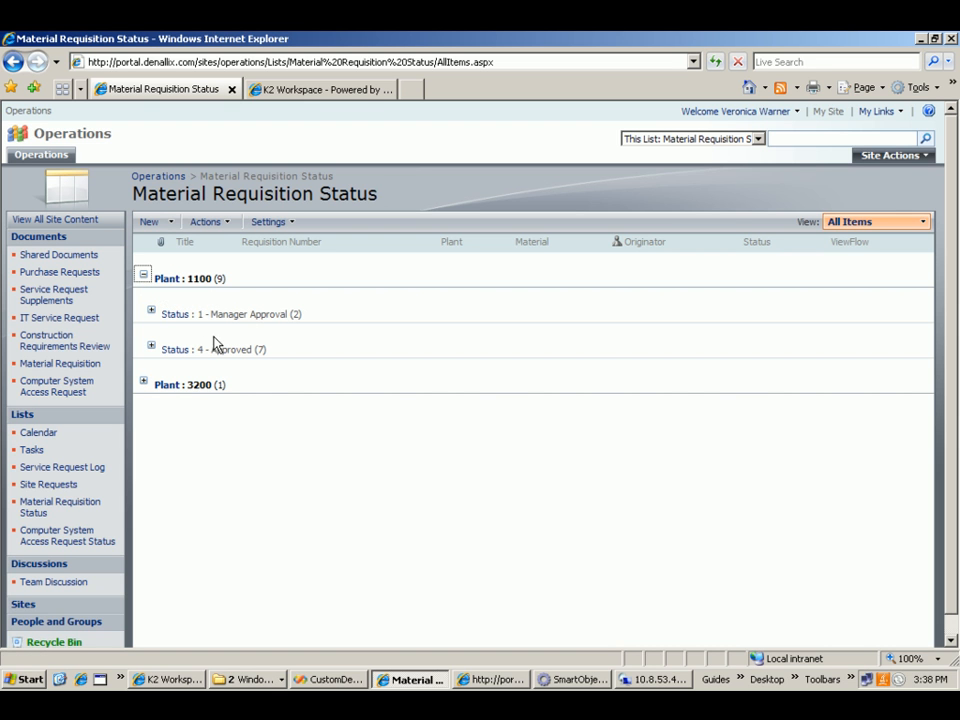
{"action": "left_click", "coordinate": [151, 314]}
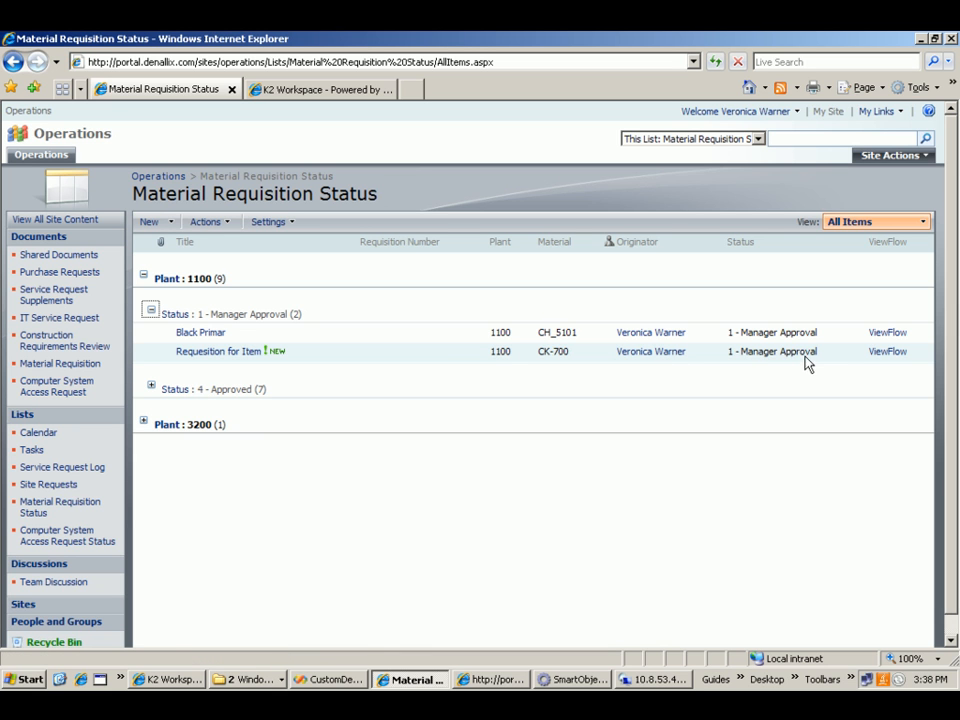
{"action": "left_click", "coordinate": [889, 358]}
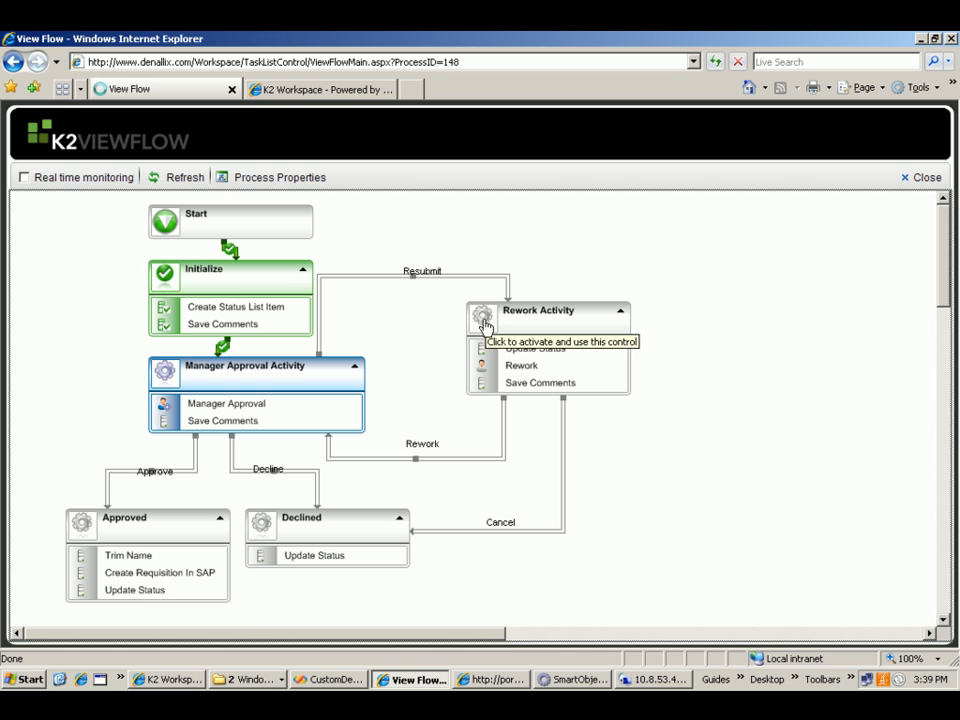
- Switch to the manager's Operations portal window and open the "REQ - Requesition for Item" task from the K2 Worklist in a maximized window
{"action": "left_click", "coordinate": [490, 681]}
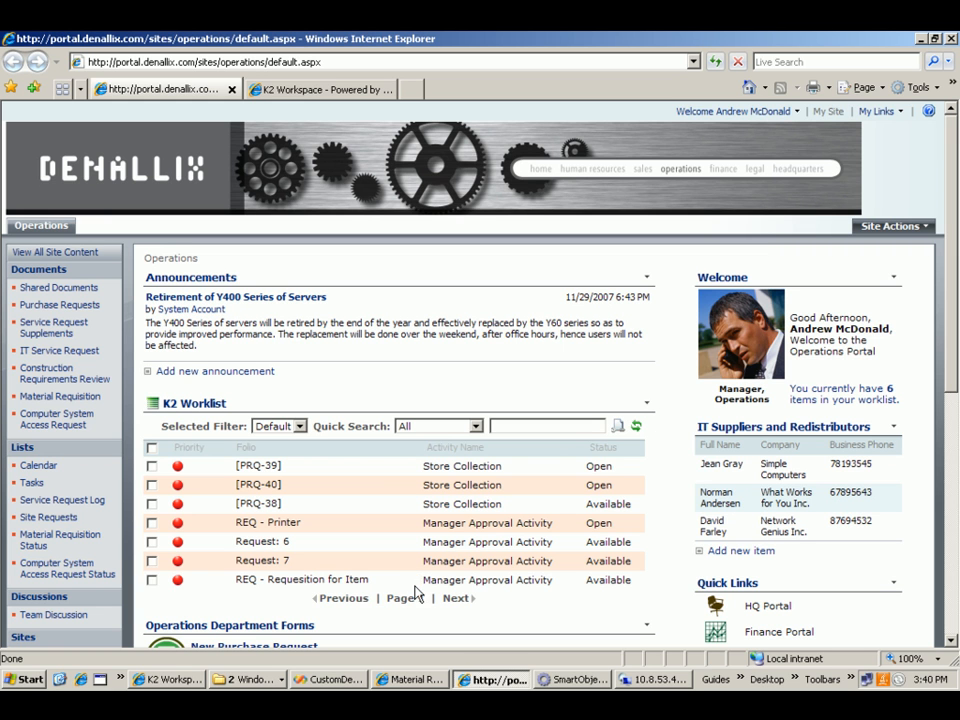
{"action": "mouse_move", "coordinate": [415, 581]}
{"action": "left_click", "coordinate": [415, 580]}
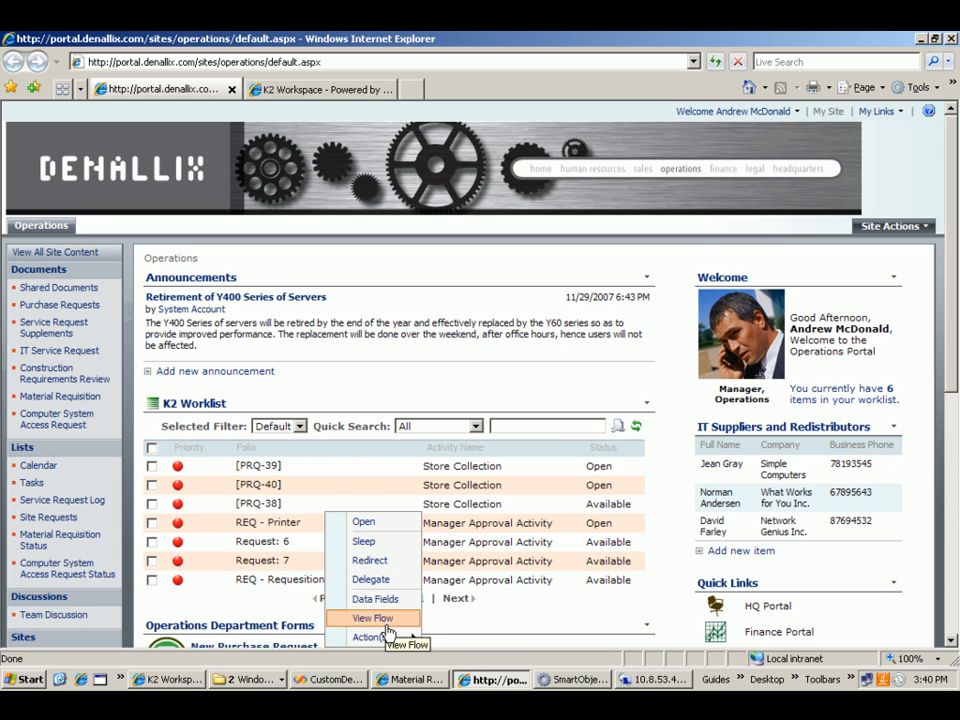
{"action": "mouse_move", "coordinate": [377, 637]}
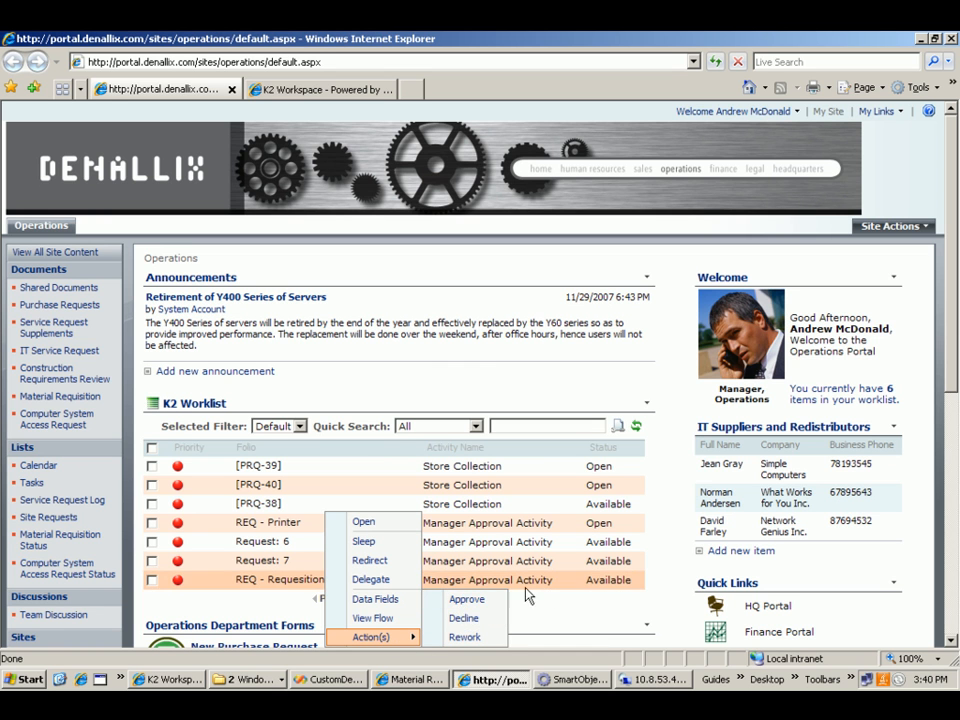
{"action": "left_click", "coordinate": [383, 522]}
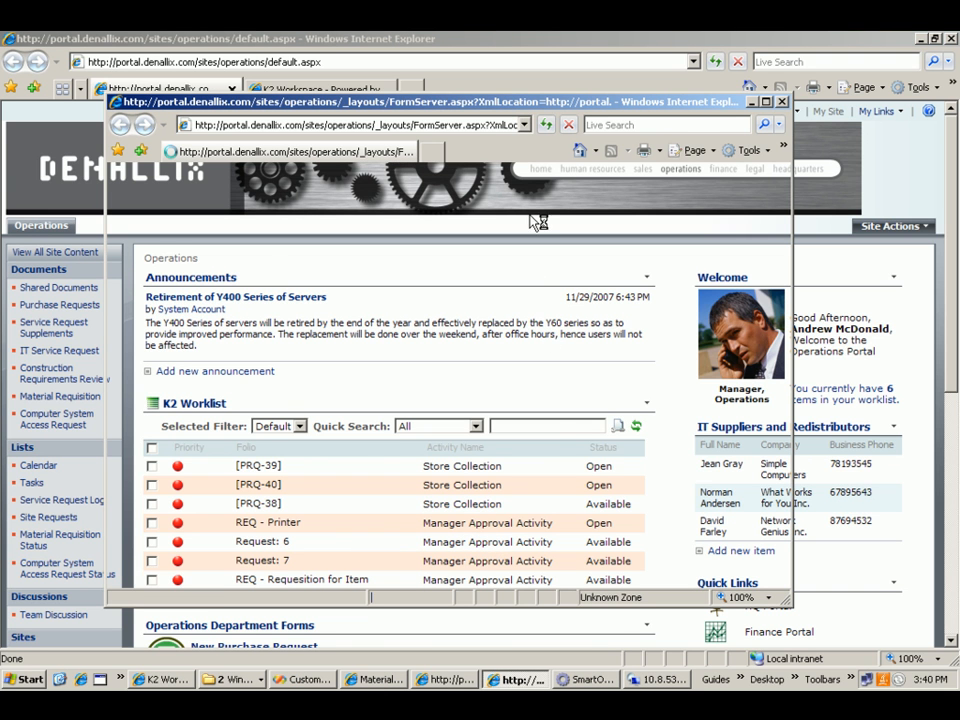
{"action": "double_click", "coordinate": [620, 103]}
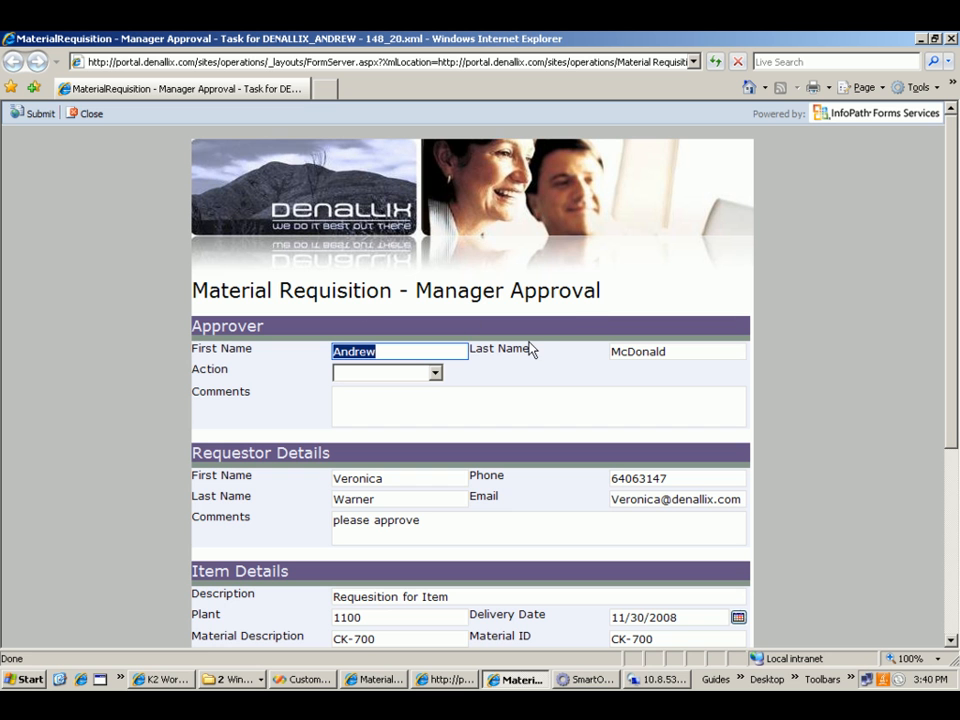
- Review the Manager Approval form, set the approver's action to Approve and enter "sounds good" as the comment
{"action": "left_click_drag", "start_coordinate": [950, 237], "coordinate": [902, 416]}
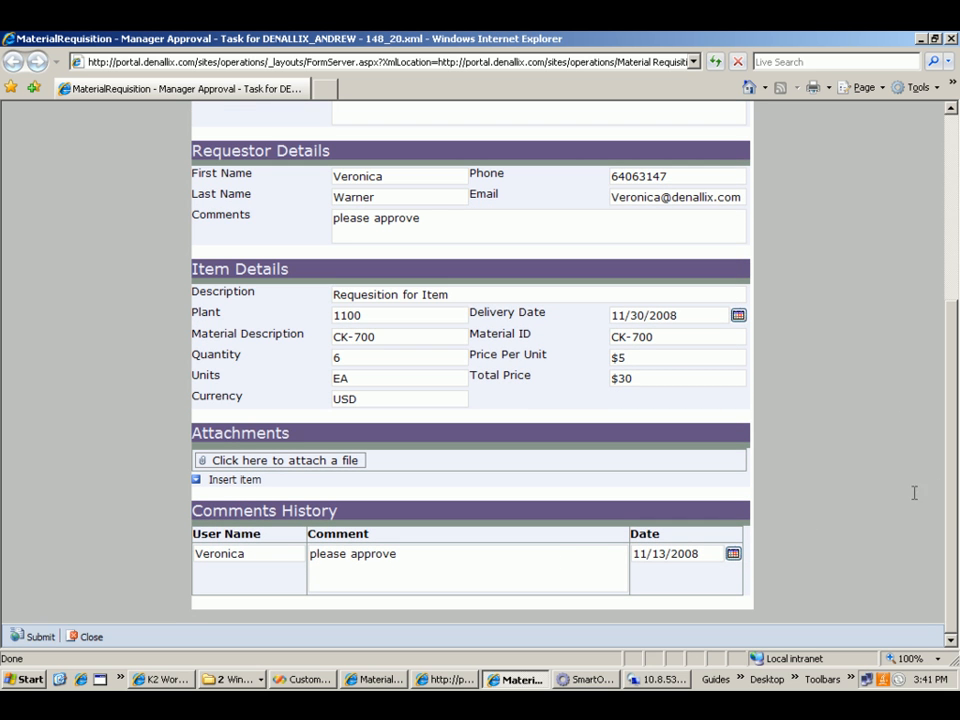
{"action": "left_click_drag", "start_coordinate": [945, 491], "coordinate": [921, 201]}
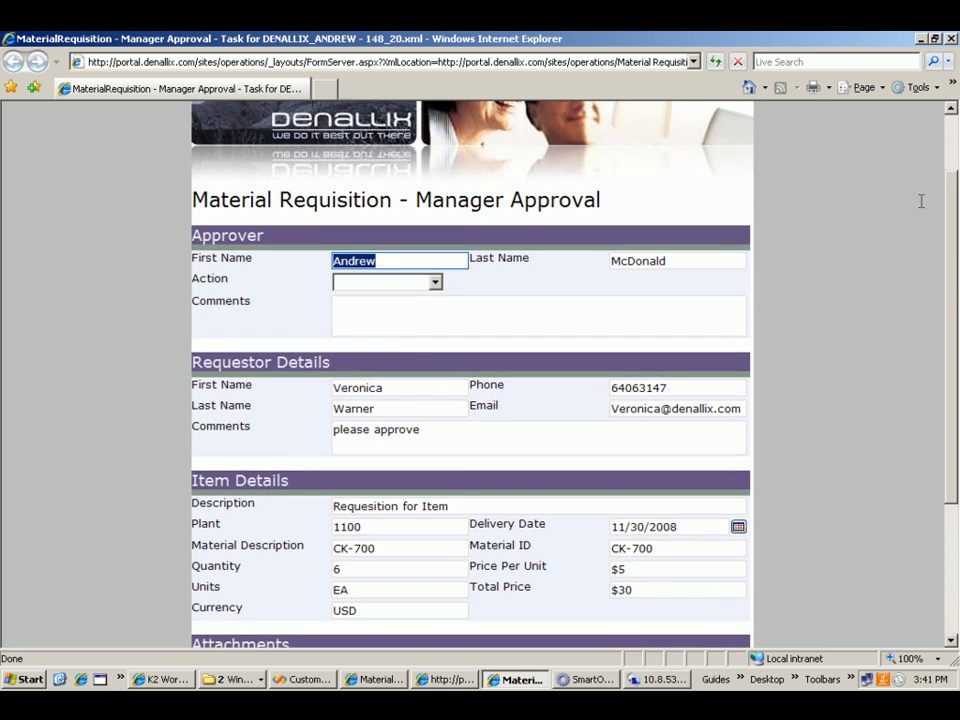
{"action": "left_click", "coordinate": [437, 287]}
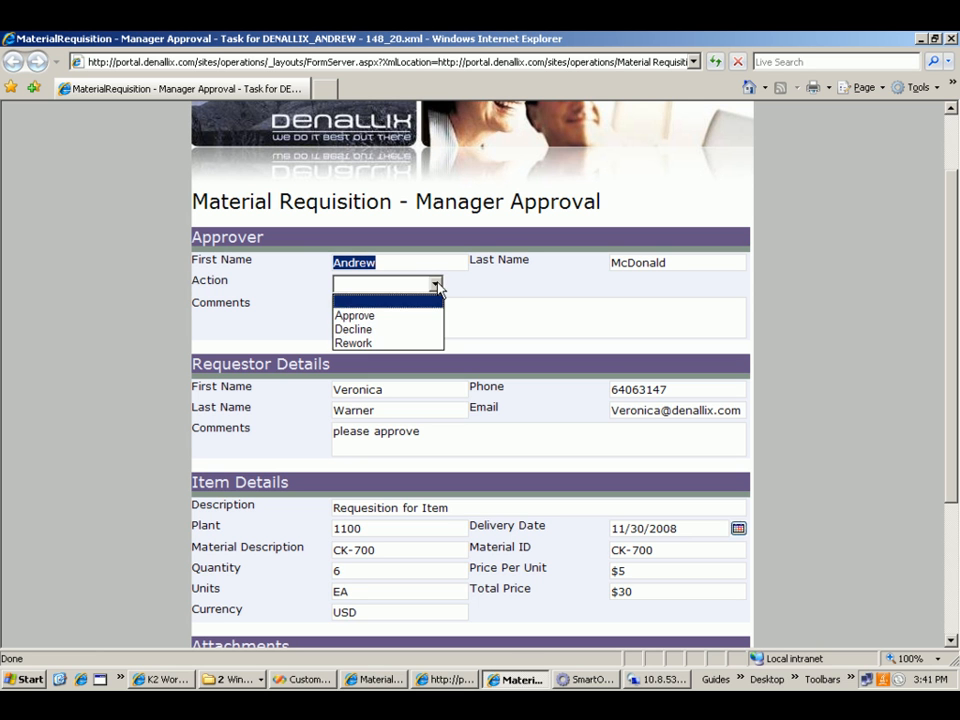
{"action": "left_click", "coordinate": [399, 300]}
{"action": "left_click", "coordinate": [441, 288]}
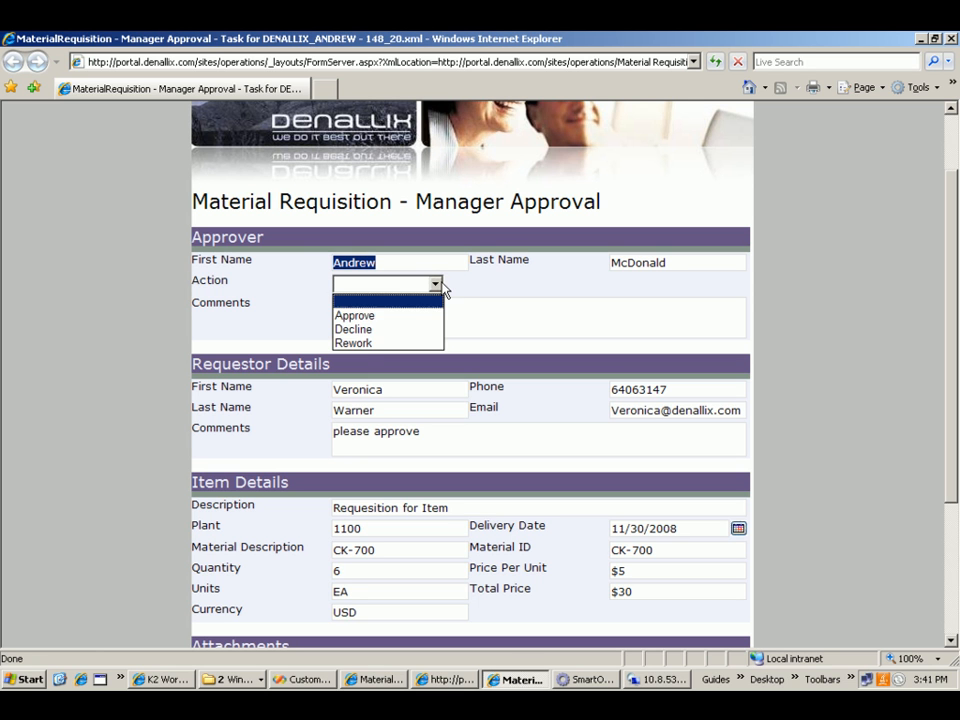
{"action": "left_click", "coordinate": [366, 316]}
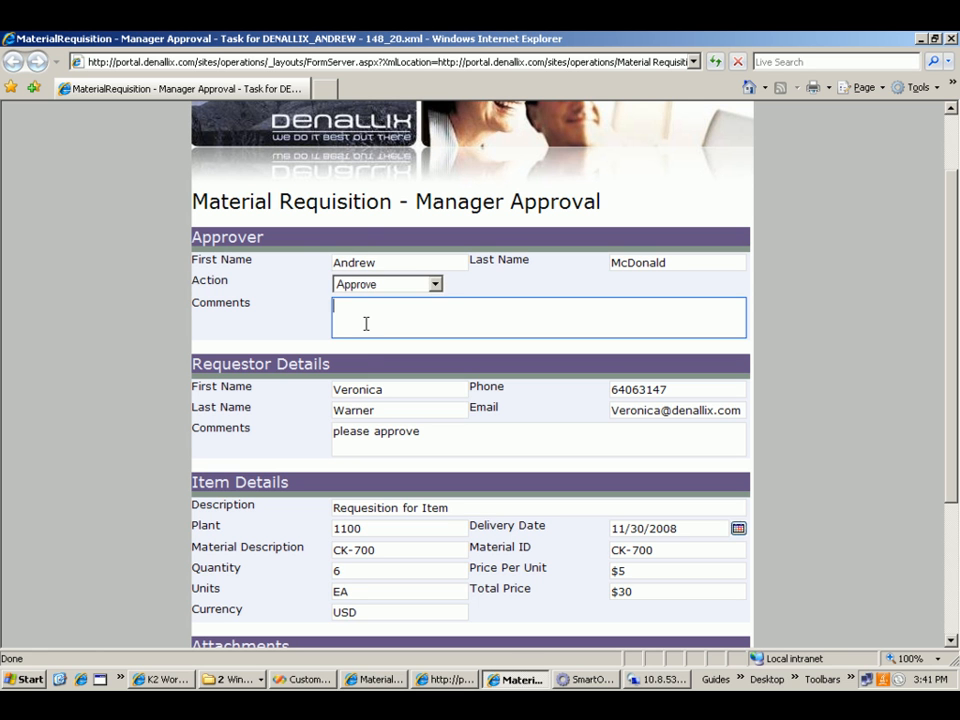
{"action": "type", "text": "sounds good"}
- Submit the Manager Approval form, dismiss the confirmation and return to the manager's Operations portal
{"action": "scroll", "coordinate": [366, 324], "scroll_direction": "up", "scroll_amount": 1}
{"action": "scroll", "coordinate": [366, 324], "scroll_direction": "up", "scroll_amount": 1}
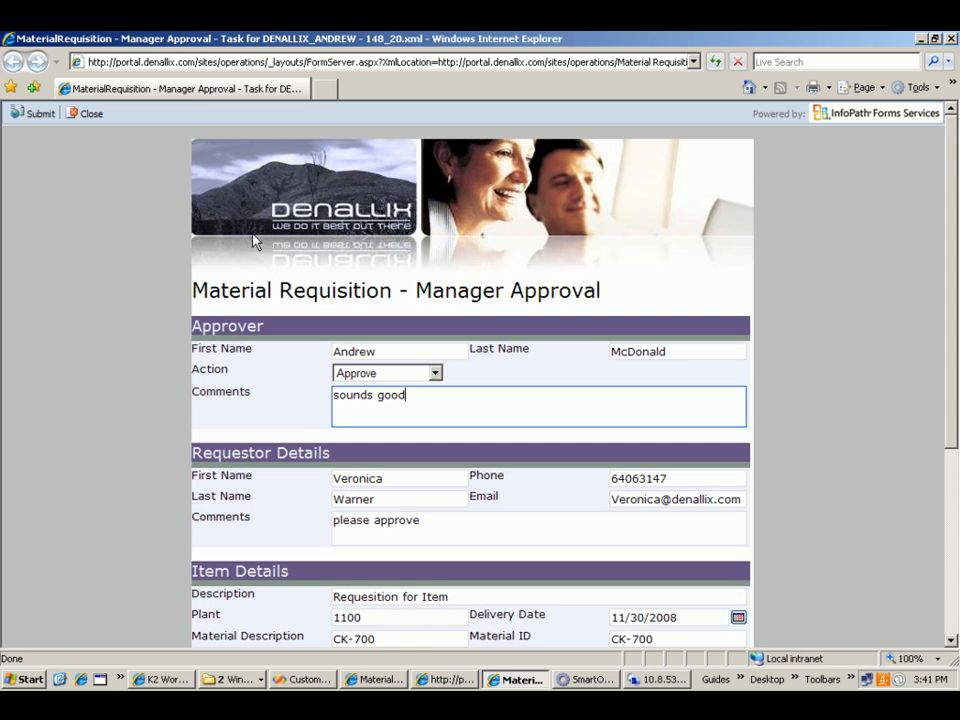
{"action": "left_click", "coordinate": [35, 115]}
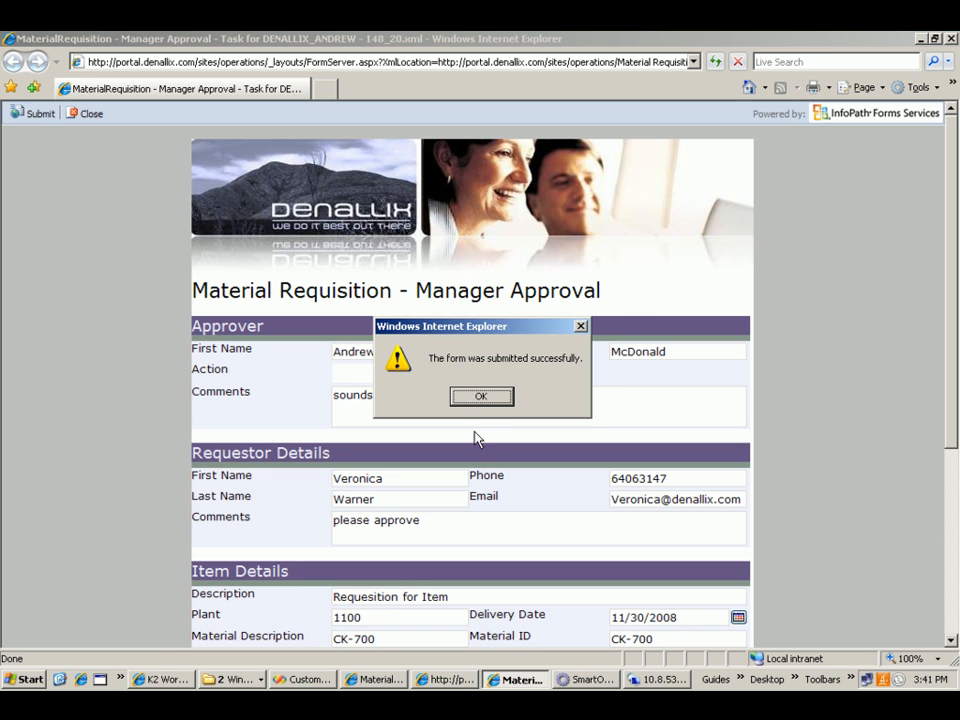
{"action": "left_click", "coordinate": [481, 399]}
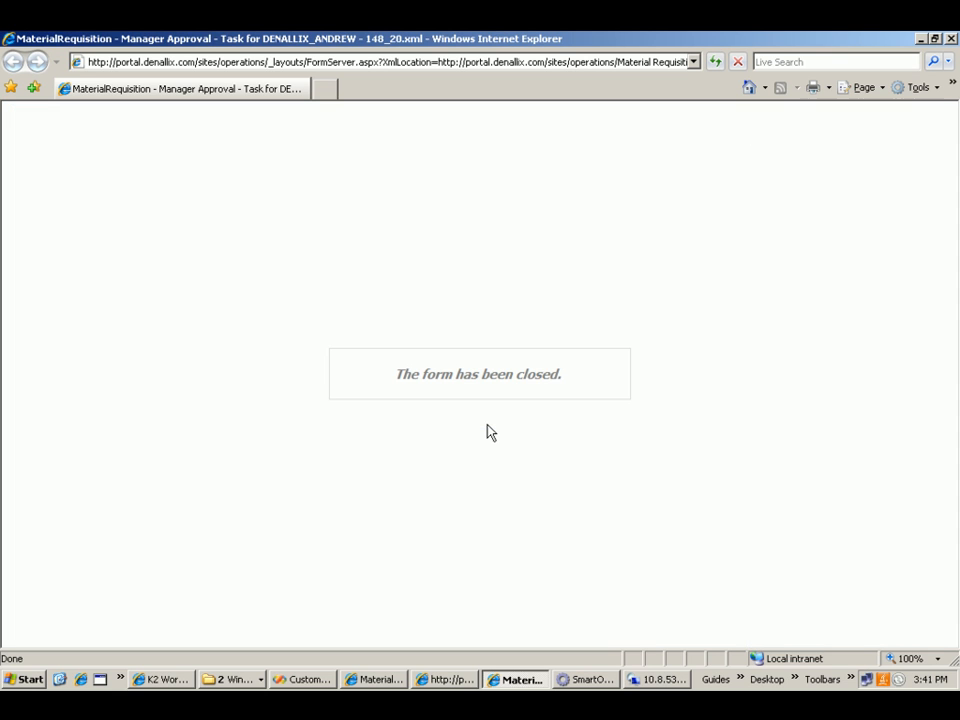
{"action": "left_click", "coordinate": [448, 680]}
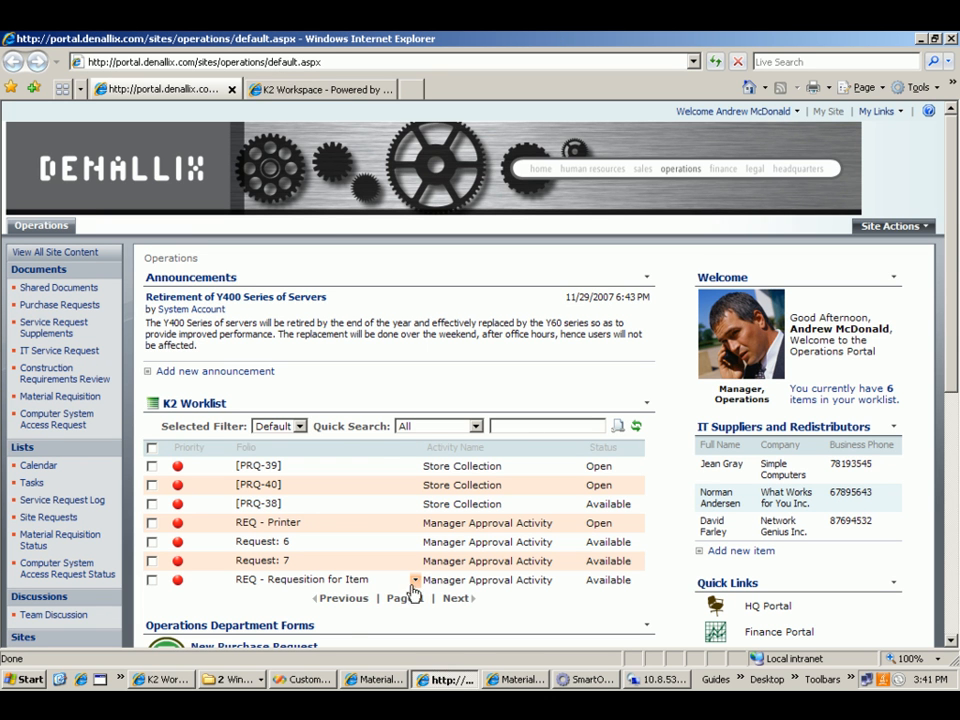
- Open the ViewFlow of the "REQ - Requesition for Item" worklist task, toggle real time monitoring, and return to the worklist to view the flow again
{"action": "left_click", "coordinate": [405, 581]}
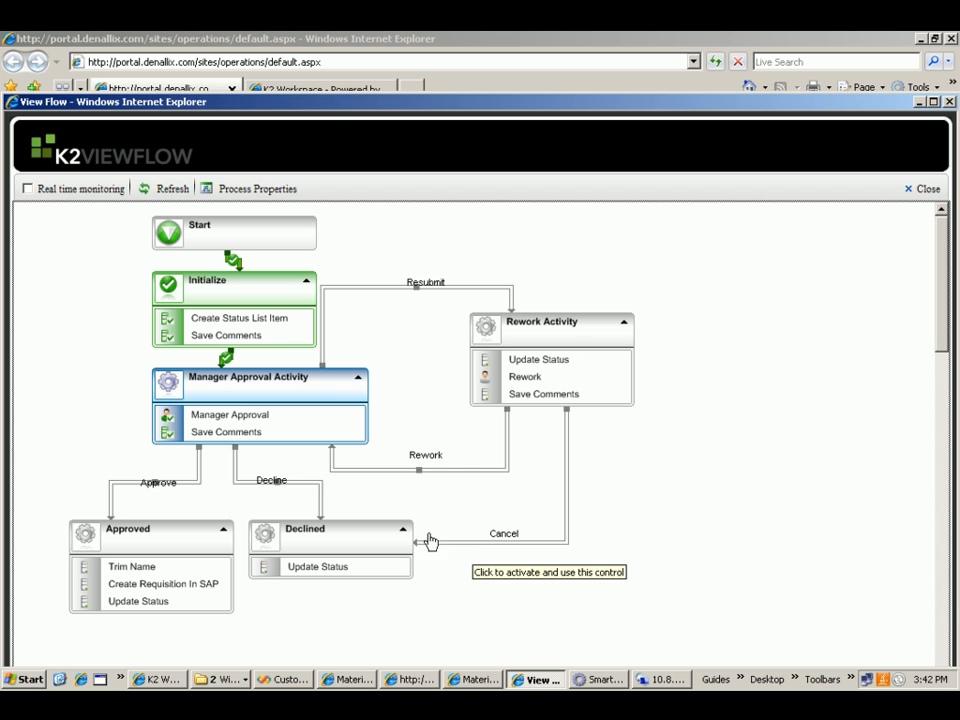
{"action": "left_click", "coordinate": [27, 189]}
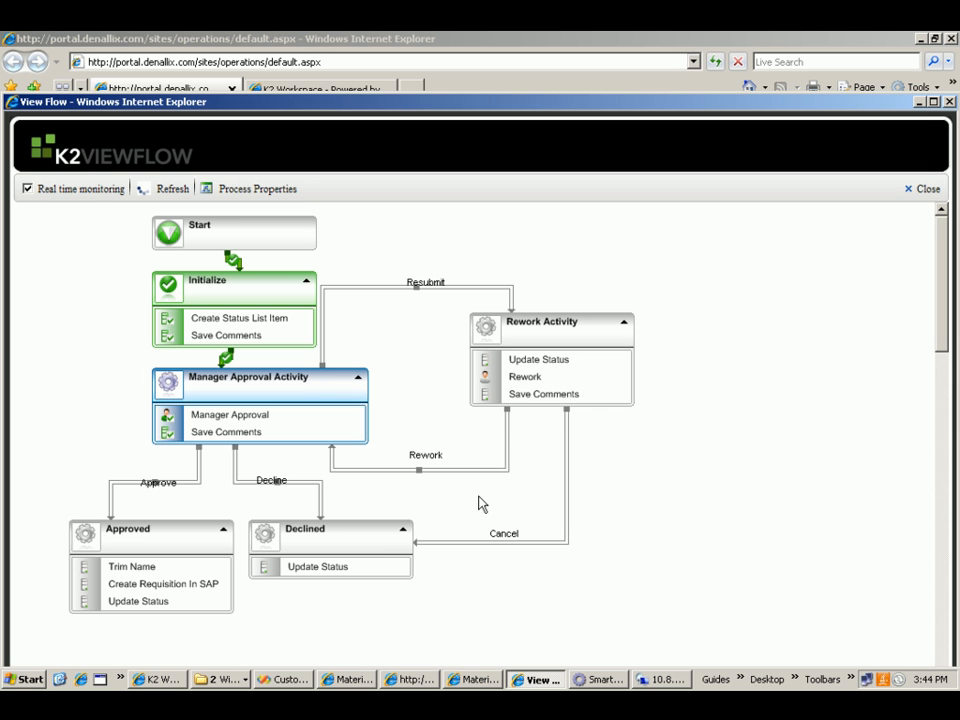
{"action": "left_click", "coordinate": [950, 102]}
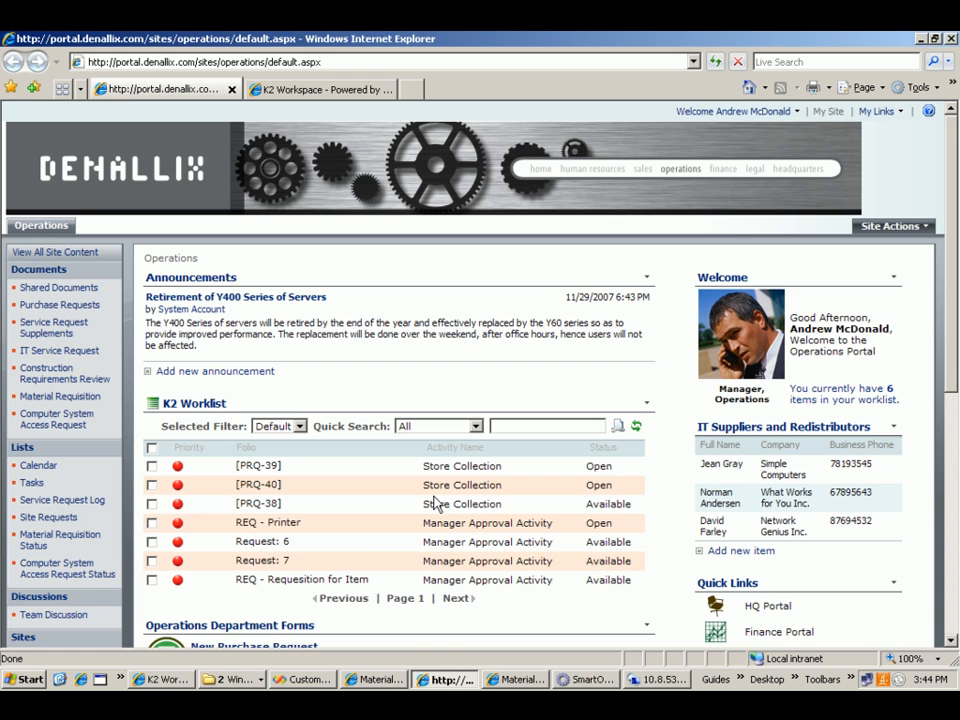
{"action": "mouse_move", "coordinate": [416, 584]}
{"action": "left_click", "coordinate": [415, 580]}
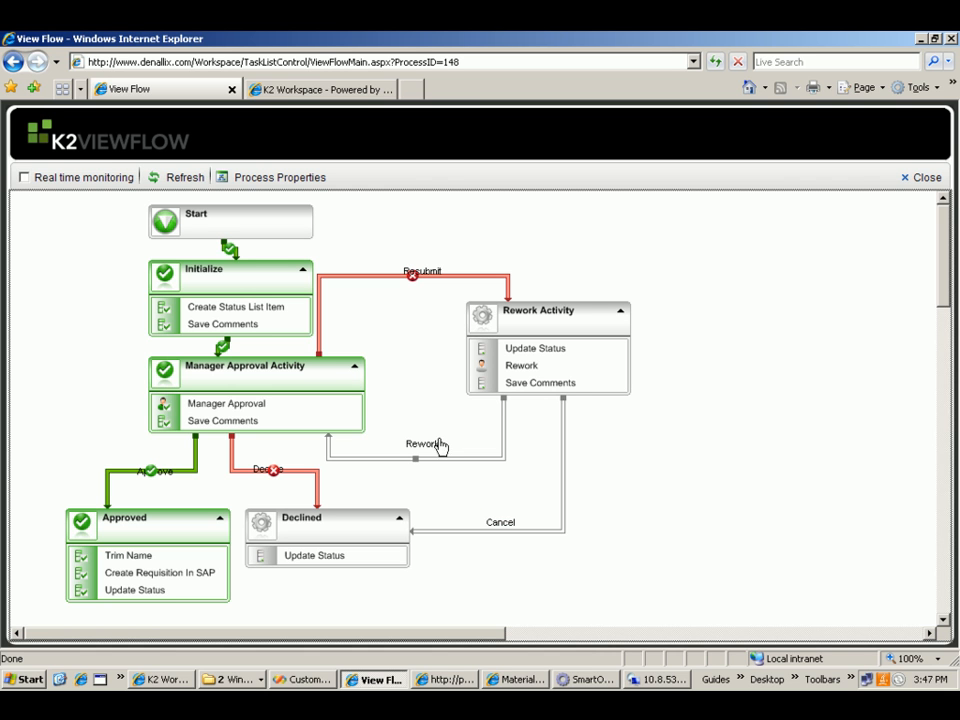
- Return to the Material Requisition Status list, expand 4 - Approved under plant 1100 and copy the requisition number of "Requesition for Item"
{"action": "left_click", "coordinate": [14, 63]}
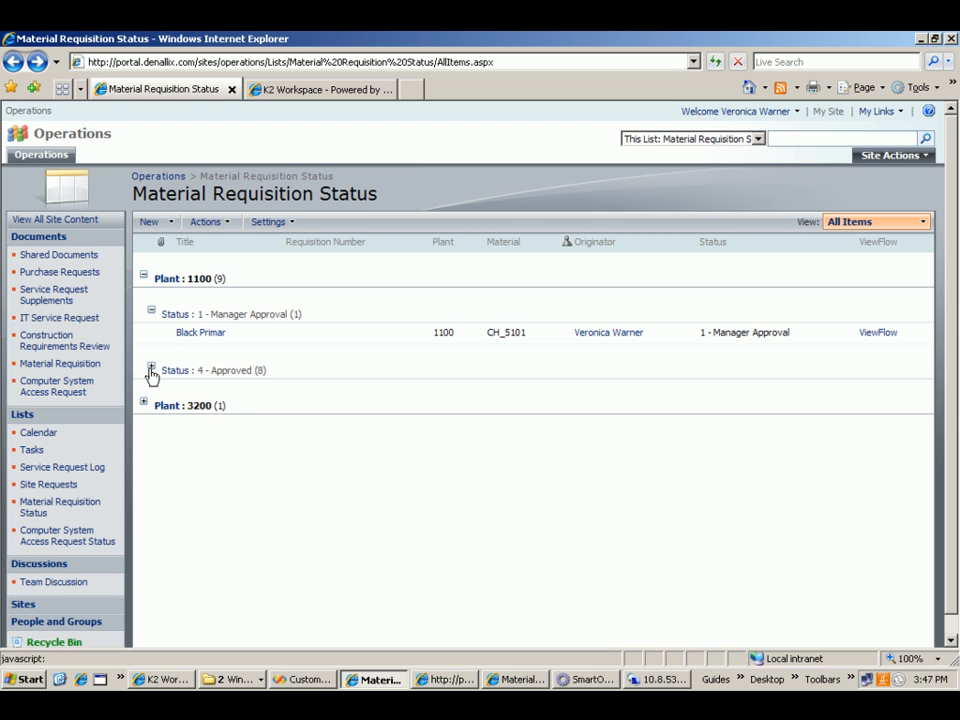
{"action": "left_click", "coordinate": [150, 368]}
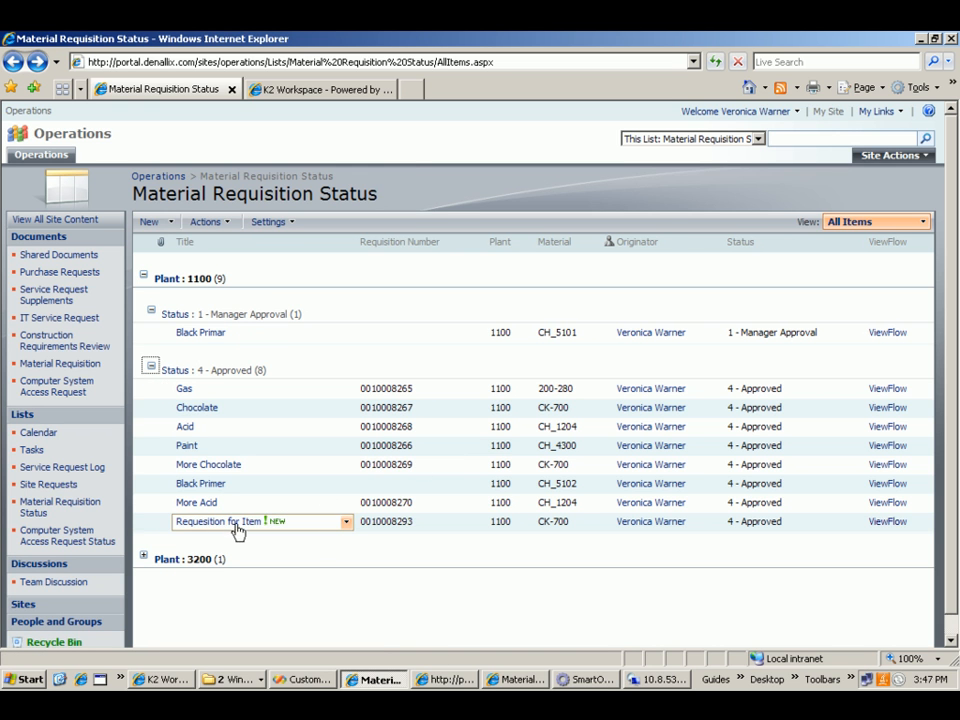
{"action": "left_click_drag", "start_coordinate": [412, 521], "coordinate": [343, 521]}
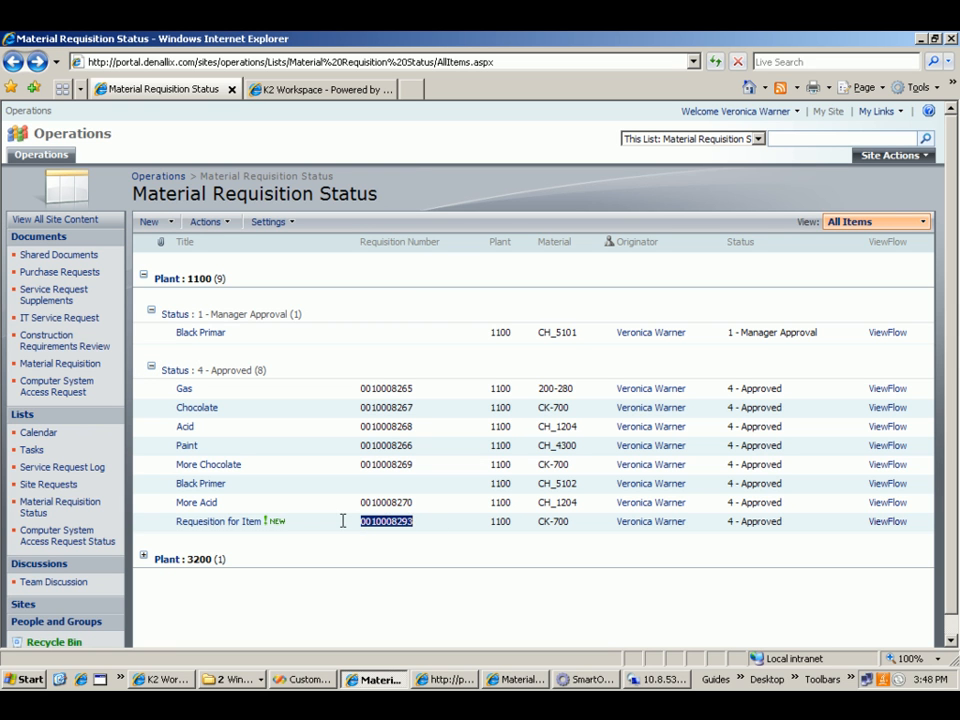
{"action": "right_click", "coordinate": [398, 527]}
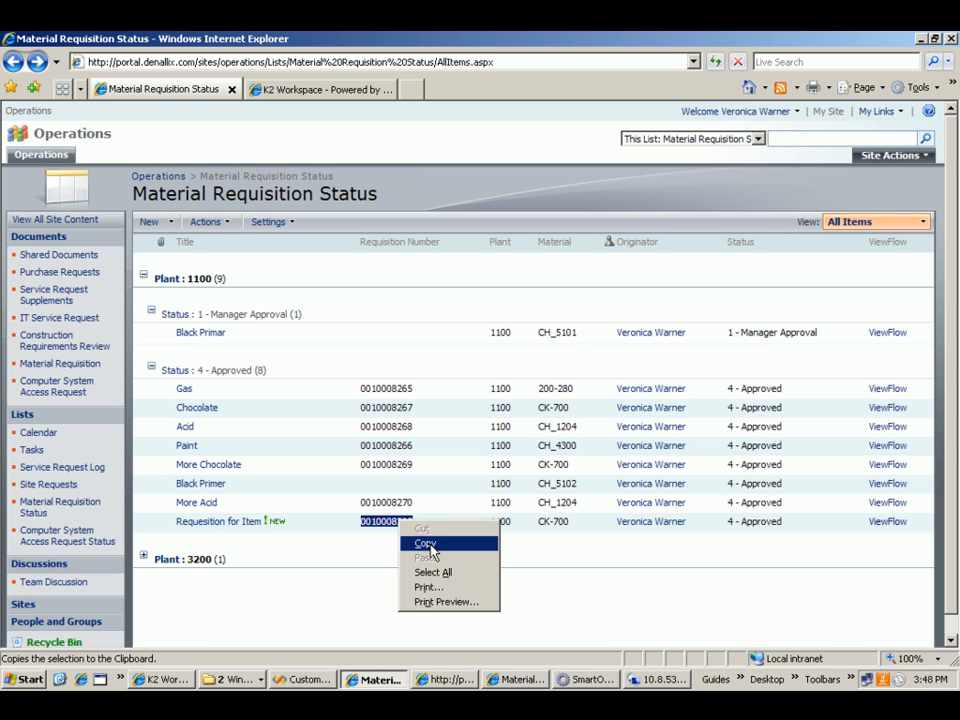
{"action": "left_click", "coordinate": [421, 544]}
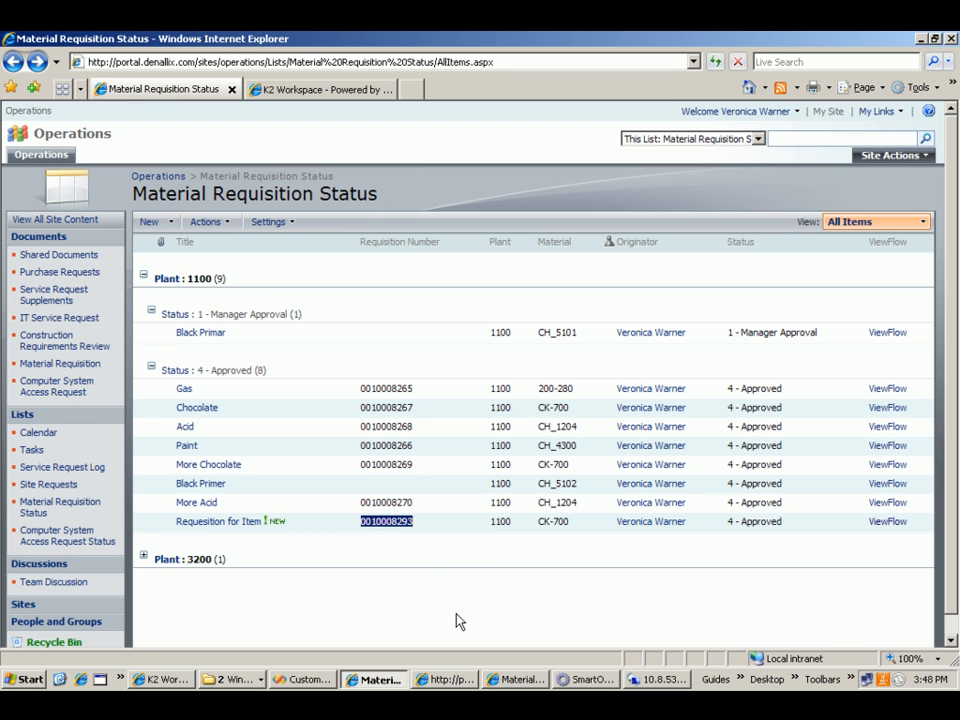
- Open the MaterialRequisitionDashboard in the K2 Workspace window and review the cost charts and the Material Requisitions report
{"action": "left_click", "coordinate": [166, 680]}
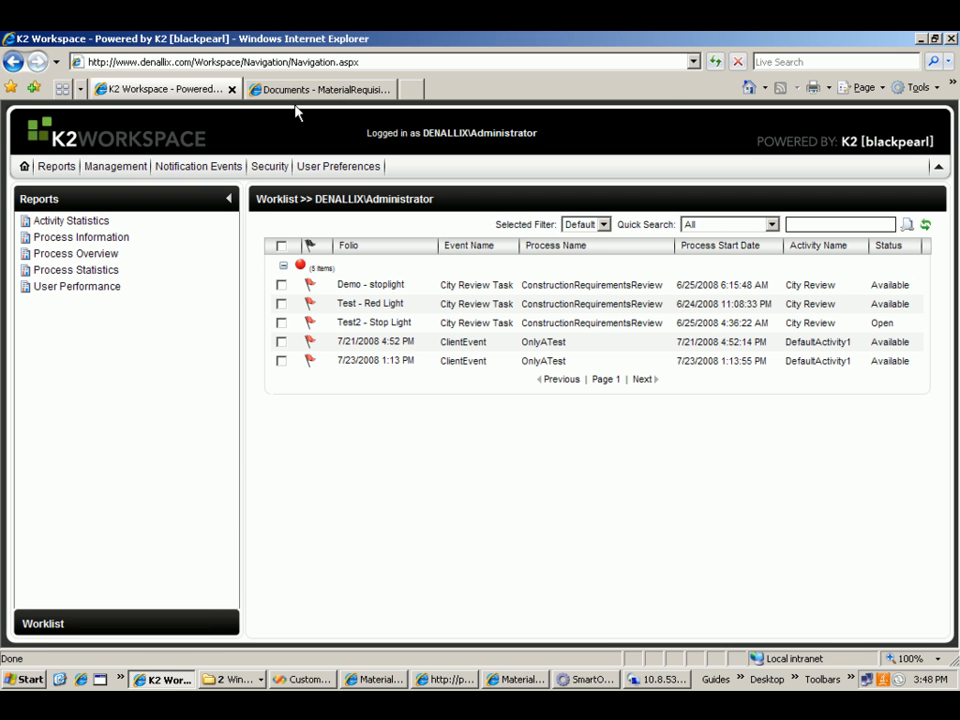
{"action": "left_click", "coordinate": [297, 90]}
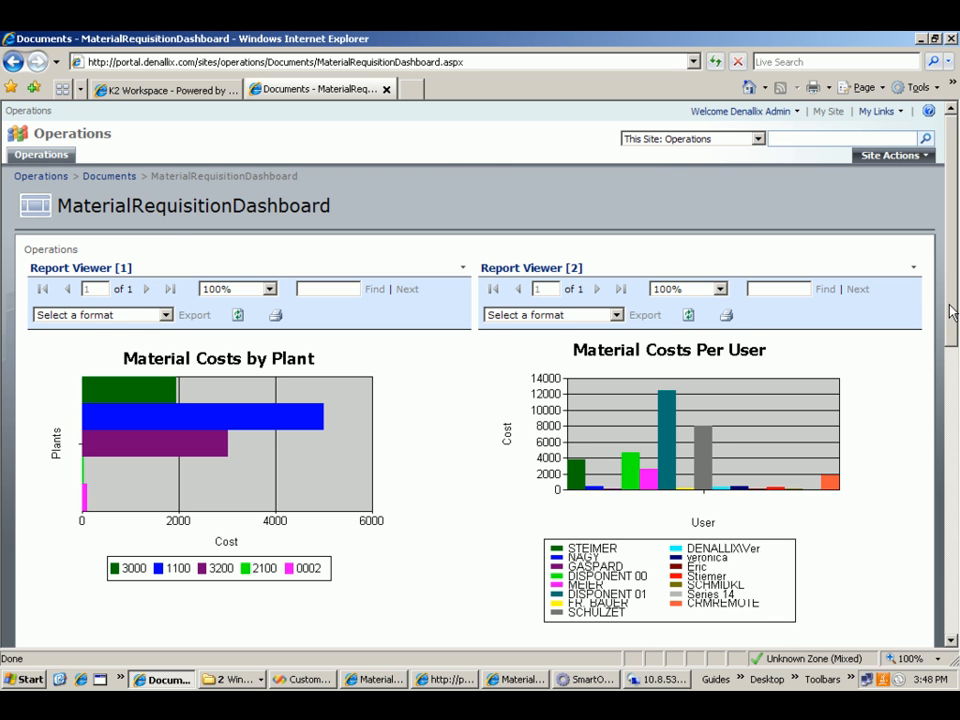
{"action": "left_click_drag", "start_coordinate": [952, 312], "coordinate": [945, 366]}
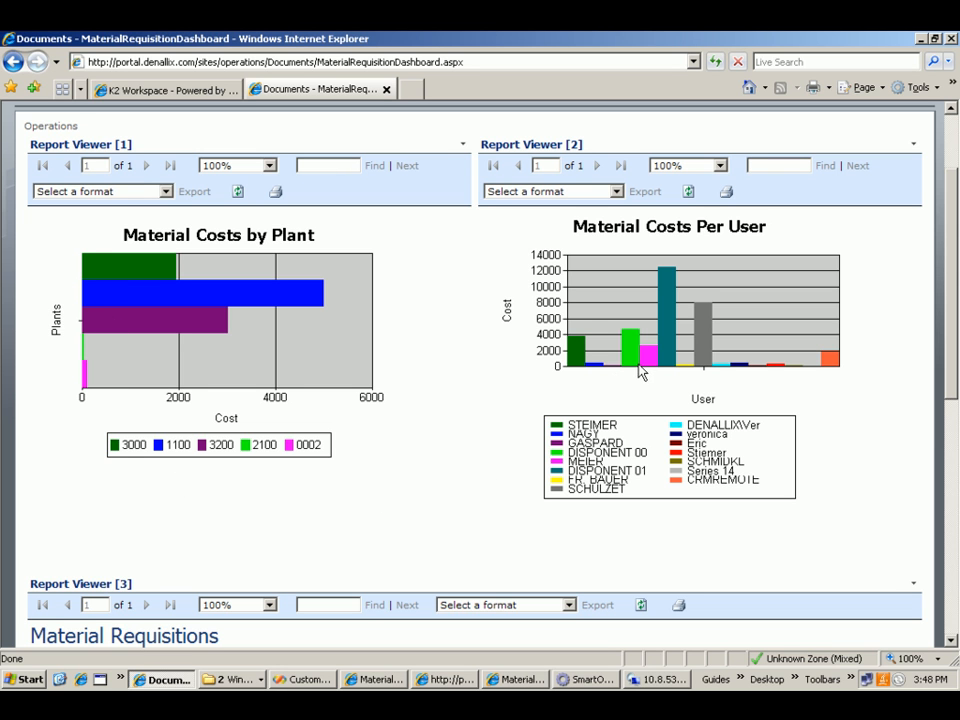
{"action": "left_click_drag", "start_coordinate": [947, 313], "coordinate": [926, 441]}
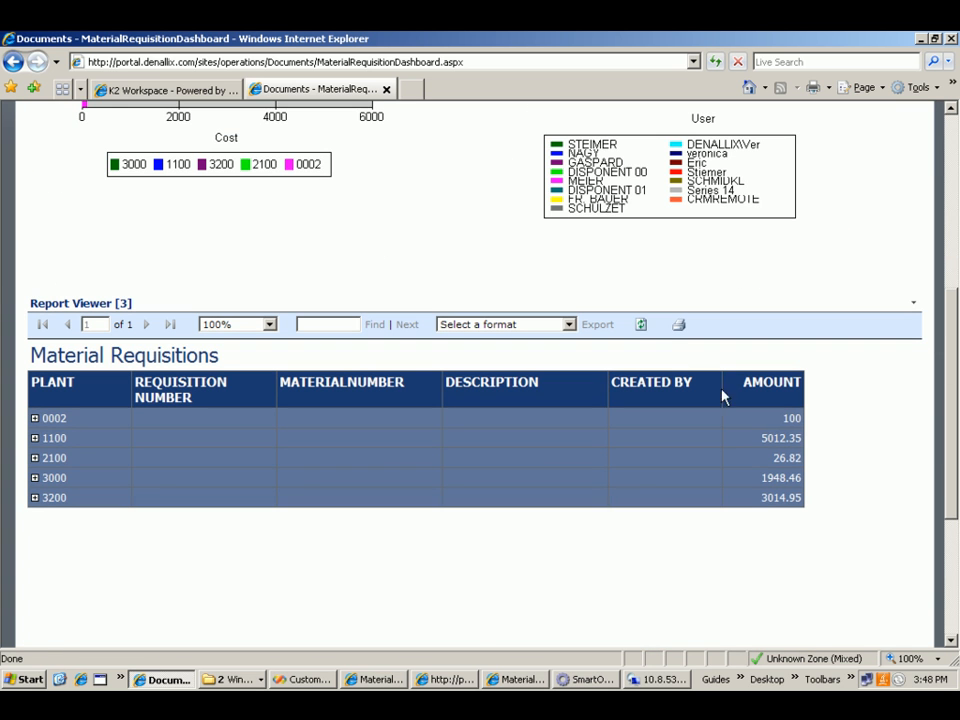
- Refresh the Material Requisitions report and expand plant 1100 to find the "Requesition for Item" entry
{"action": "left_click", "coordinate": [644, 327]}
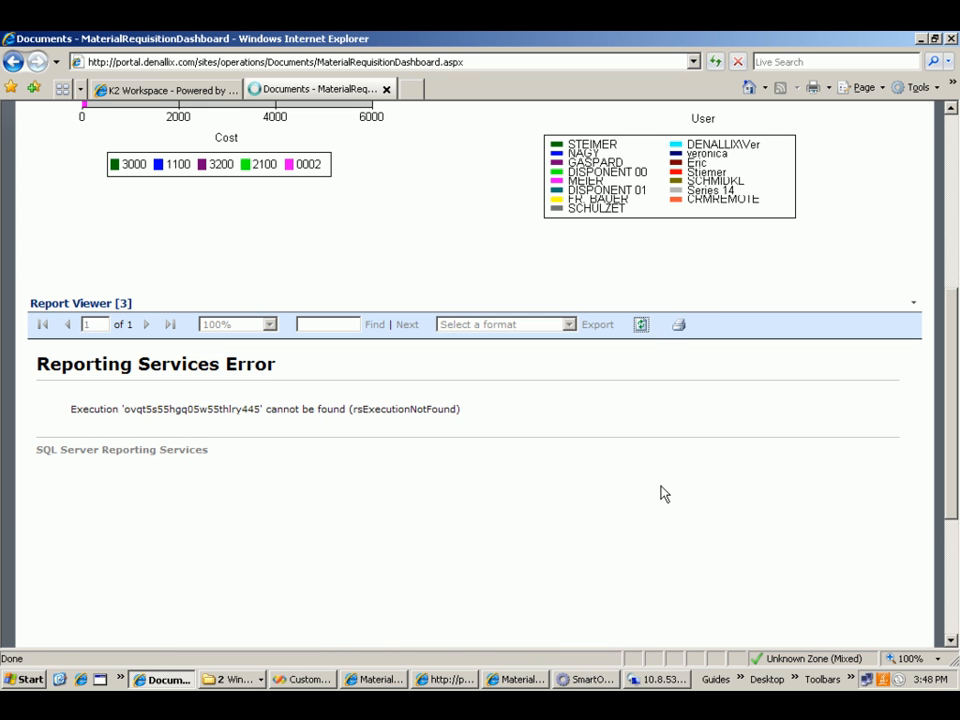
{"action": "left_click", "coordinate": [644, 330]}
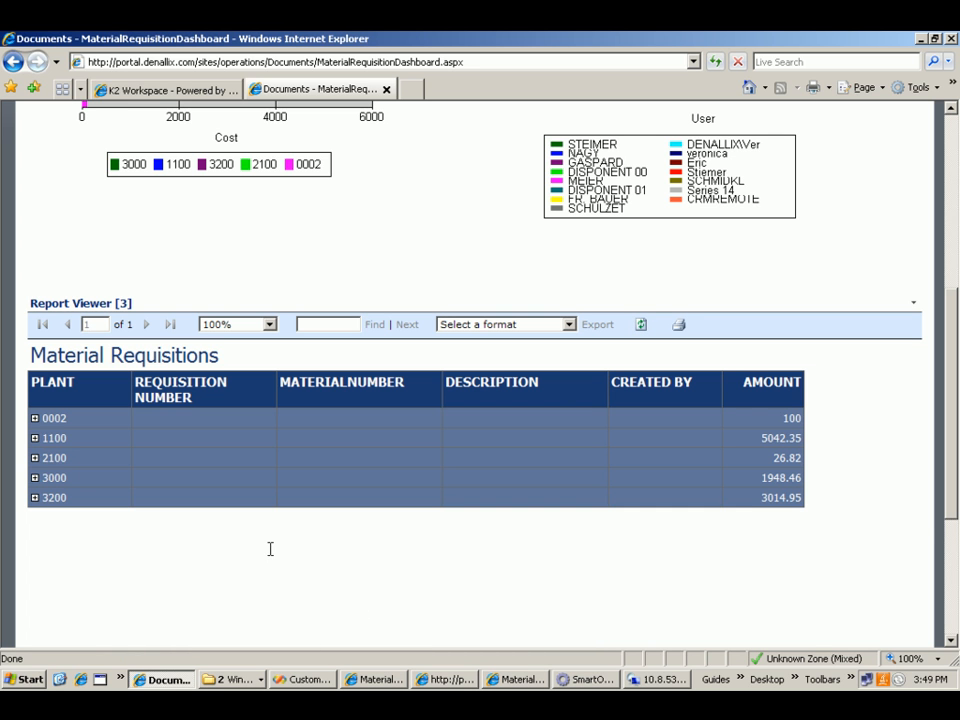
{"action": "left_click", "coordinate": [34, 439]}
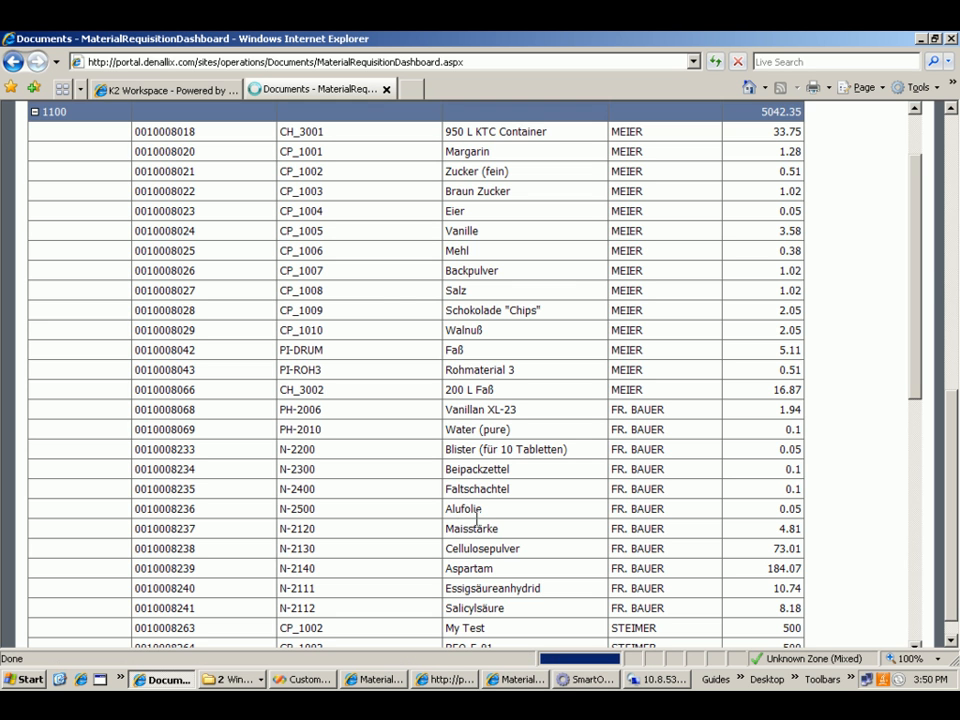
{"action": "left_click_drag", "start_coordinate": [908, 274], "coordinate": [814, 525]}
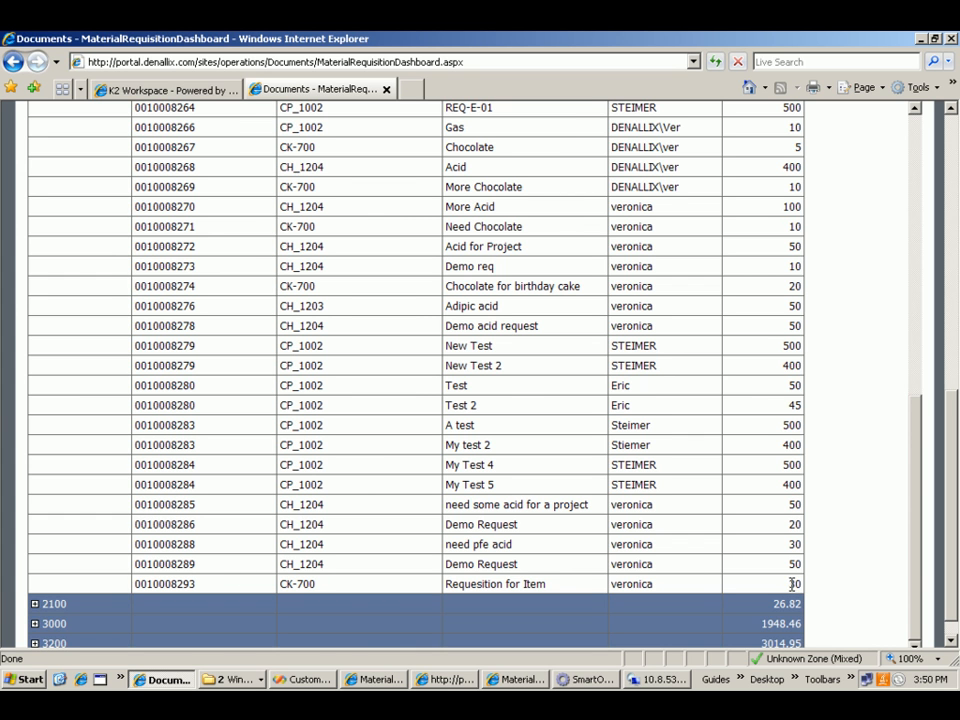
- Switch to the remote SAP session, log on as SUPER with the account password and continue without ending any other logons
{"action": "left_click", "coordinate": [659, 680]}
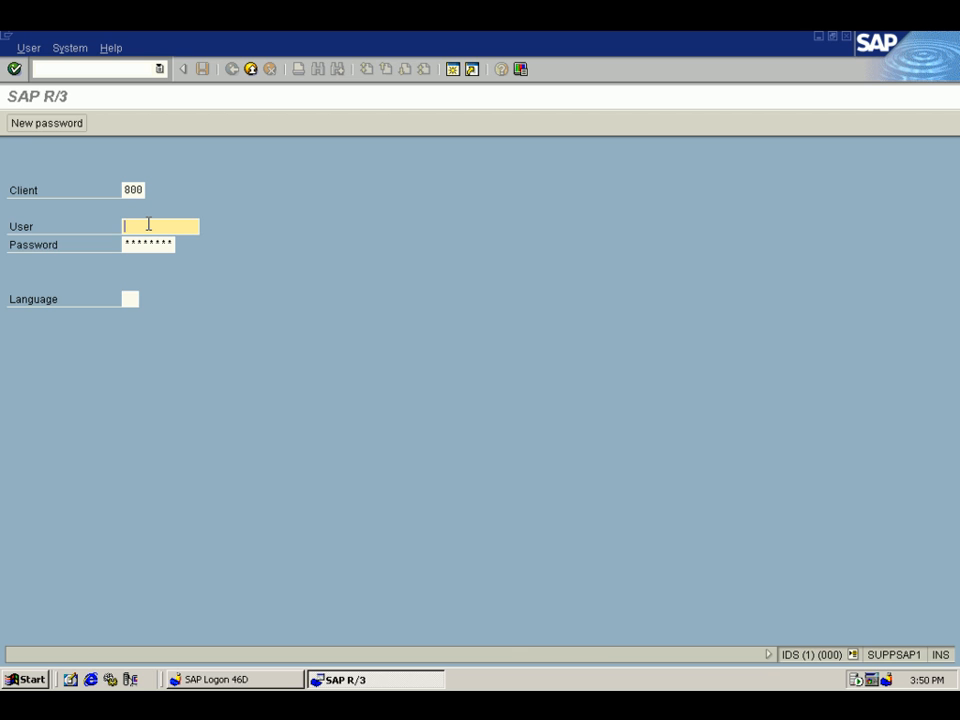
{"action": "type", "text": "SUPER"}
{"action": "key", "text": "Tab"}
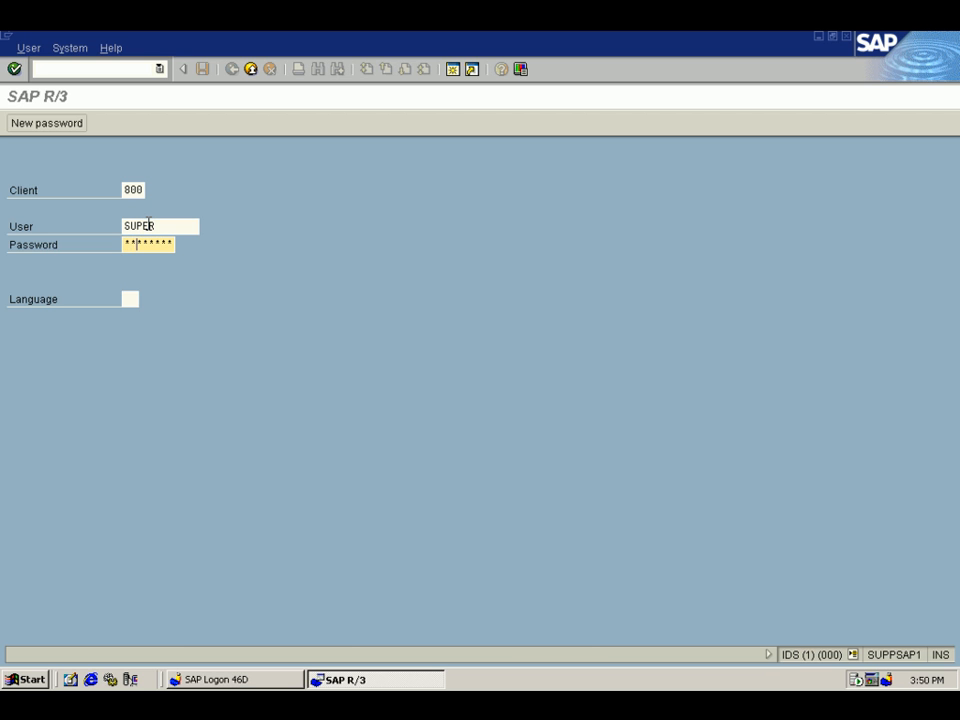
{"action": "key", "text": "Return"}
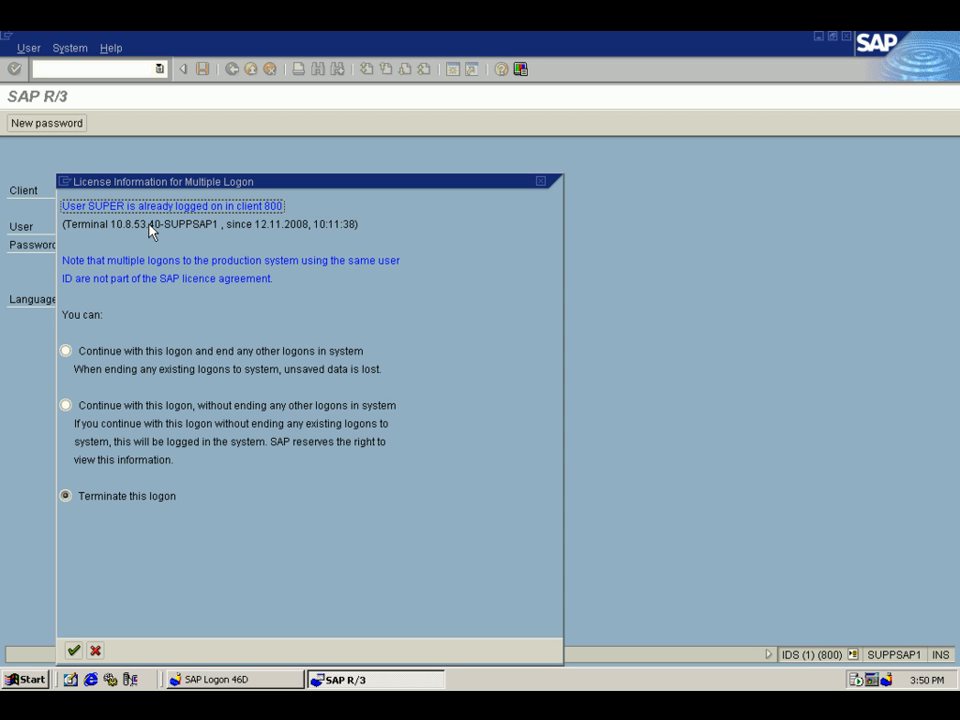
{"action": "left_click", "coordinate": [66, 406]}
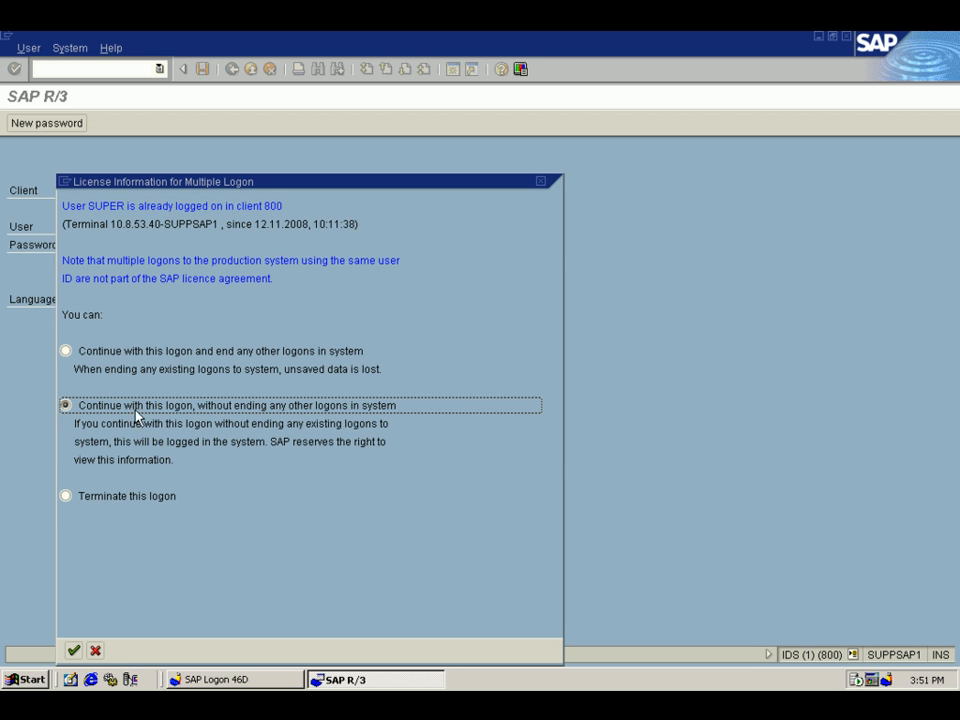
{"action": "left_click", "coordinate": [74, 650]}
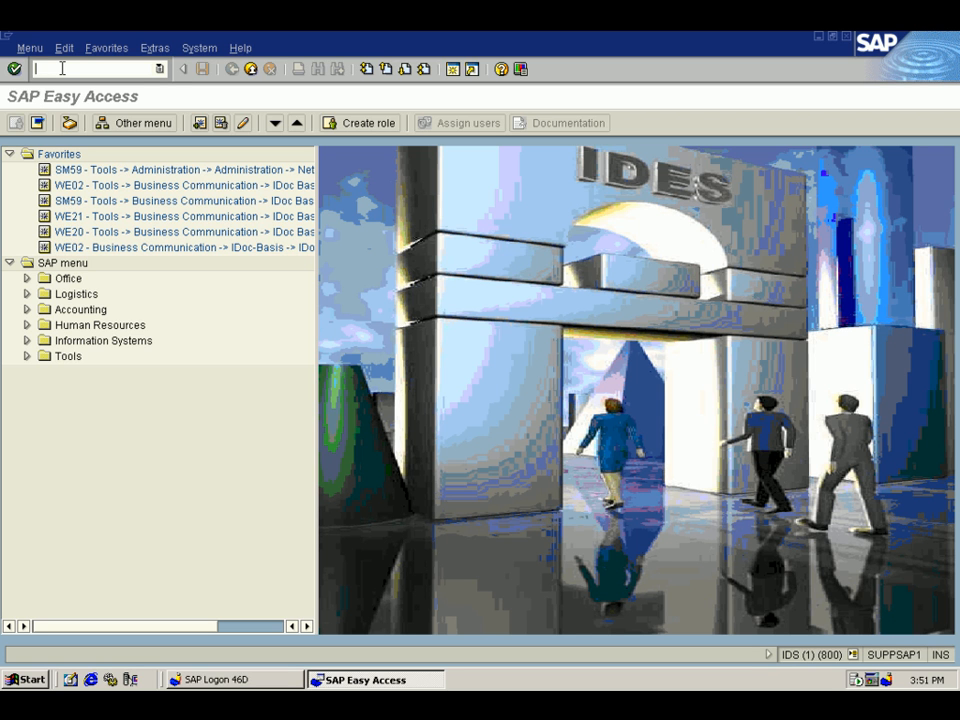
- Start the SAP transaction for the List Display of Purchase Requisitions
{"action": "type", "text": "M"}
{"action": "type", "text": "E"}
{"action": "type", "text": "9A"}
{"action": "key", "text": "Return"}
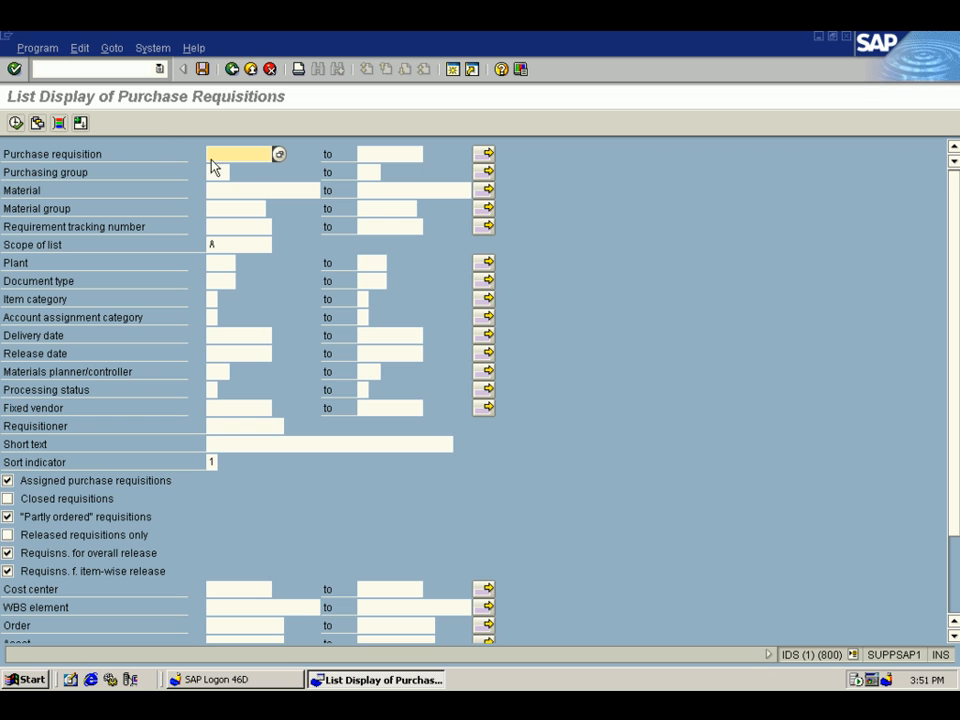
- Try to paste the copied requisition number into the Purchase requisition selection field
{"action": "right_click", "coordinate": [217, 153]}
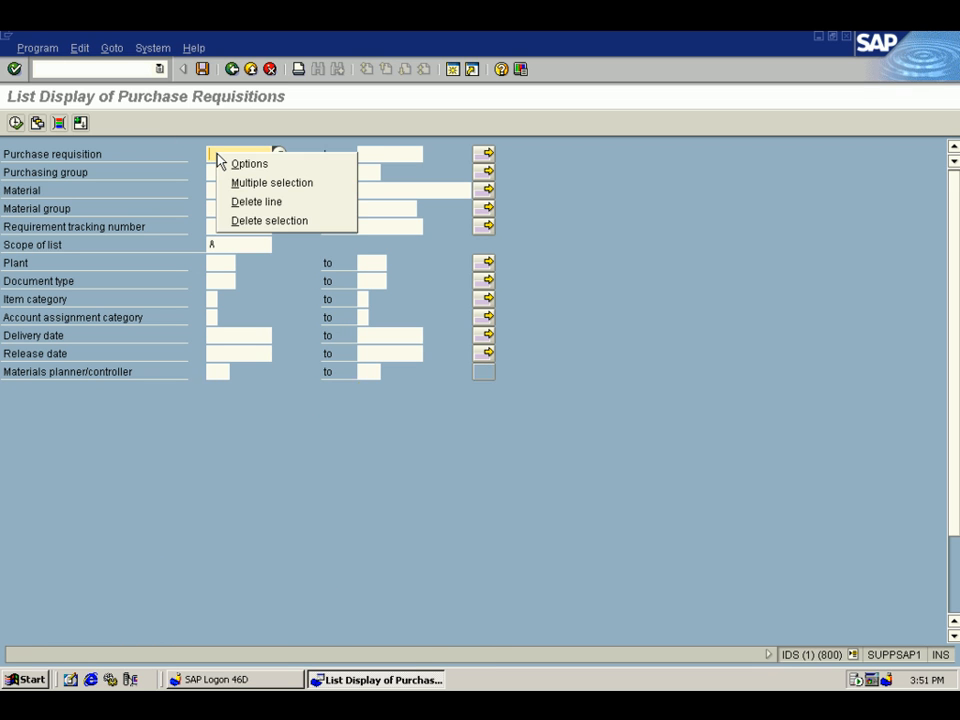
{"action": "left_click", "coordinate": [214, 153]}
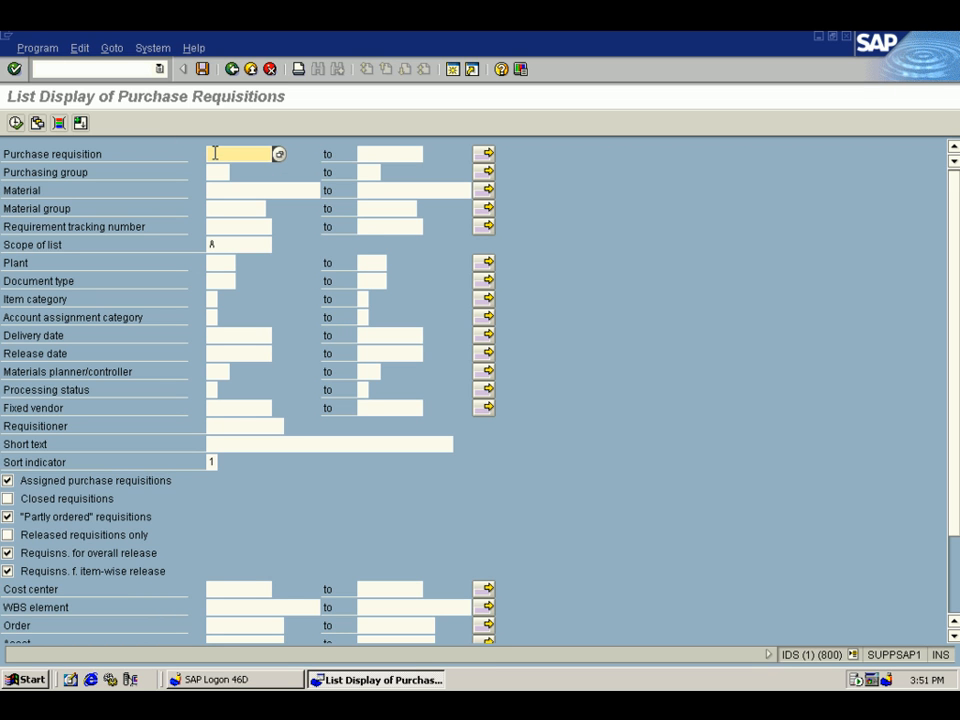
{"action": "type", "text": "00"}
{"action": "mouse_move", "coordinate": [600, 40]}
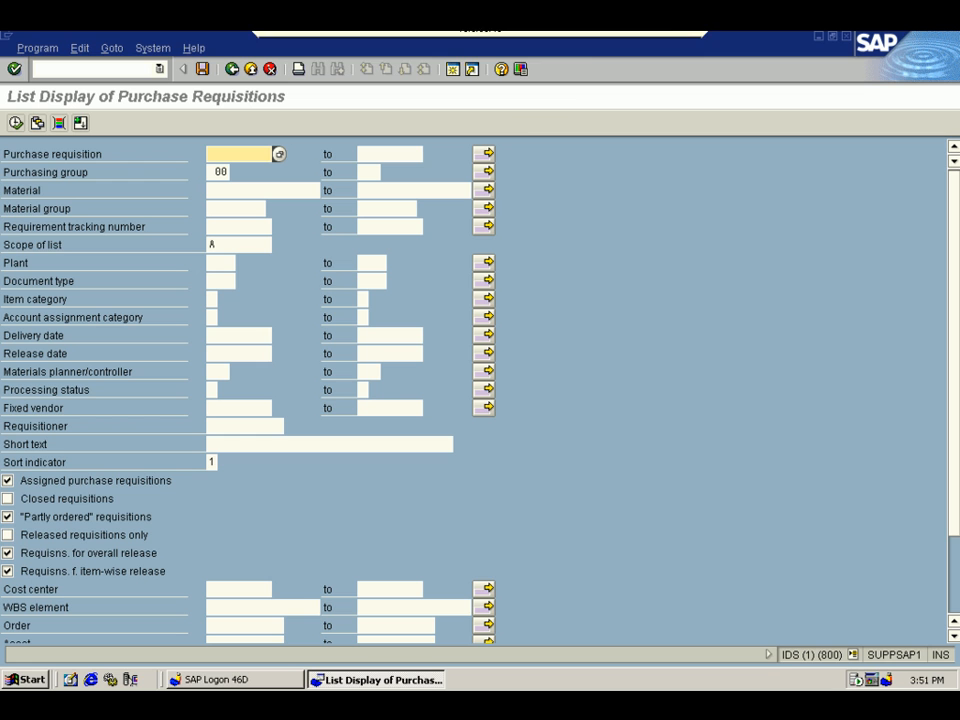
- Select the "Requesition for Item" requisition number on the dashboard, return to SAP and try to list the requisition by that number
{"action": "left_click", "coordinate": [656, 40]}
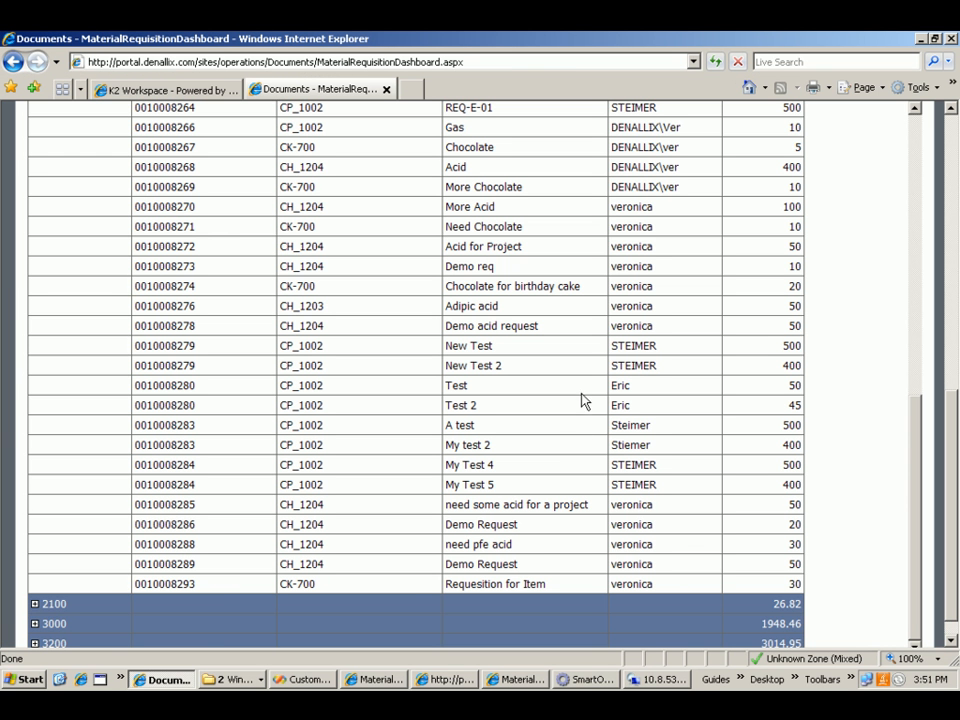
{"action": "left_click_drag", "start_coordinate": [197, 584], "coordinate": [117, 591]}
{"action": "key", "text": "ctrl+c"}
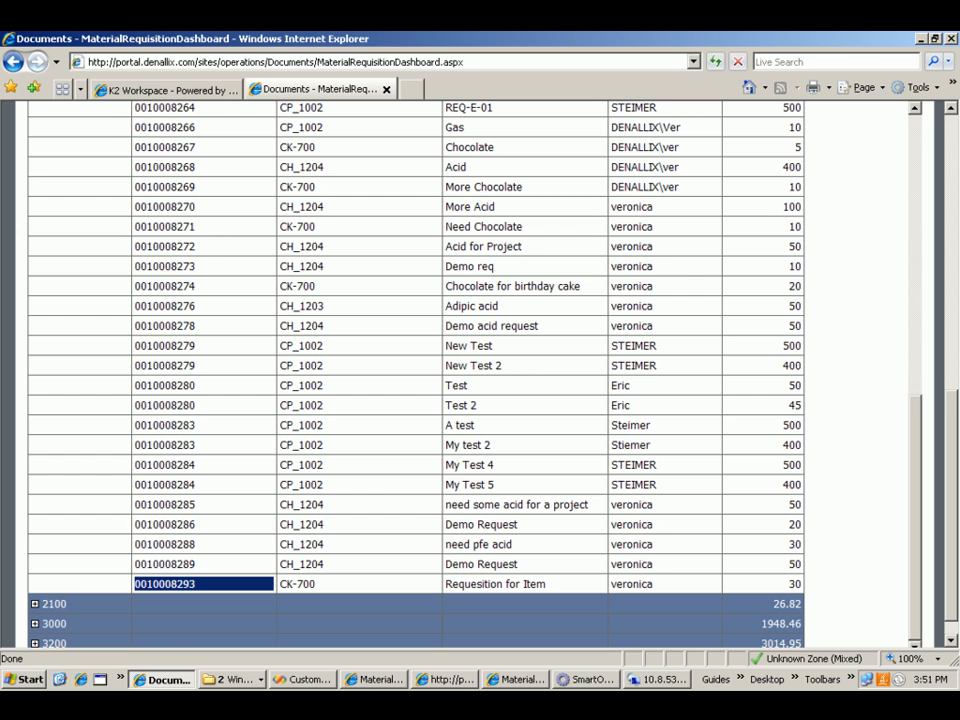
{"action": "left_click", "coordinate": [652, 682]}
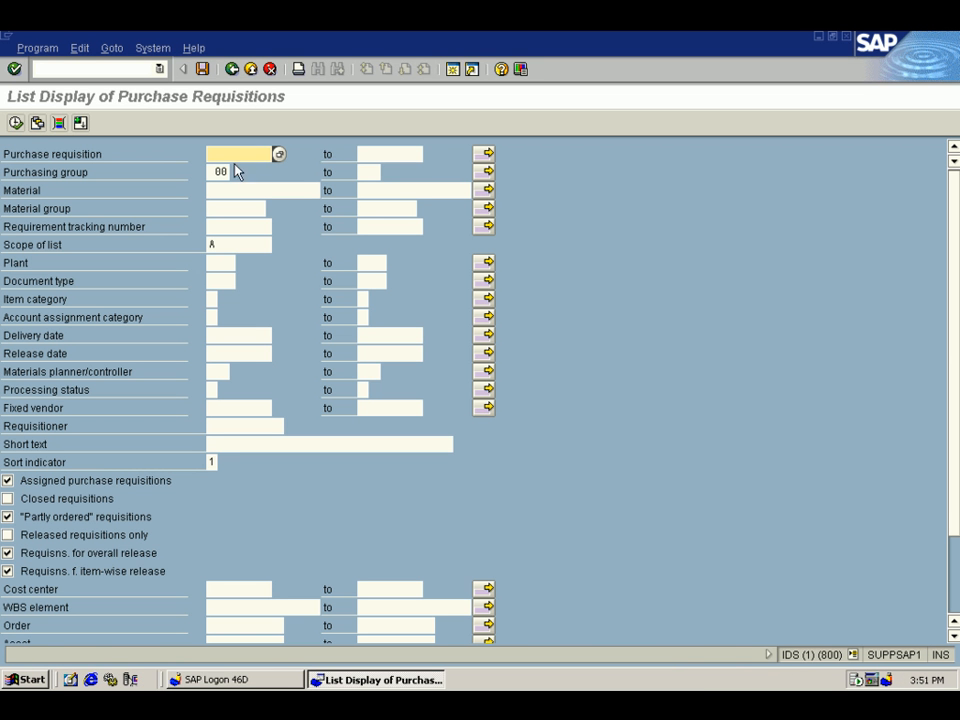
{"action": "key", "text": "ctrl+v"}
{"action": "left_click", "coordinate": [16, 124]}
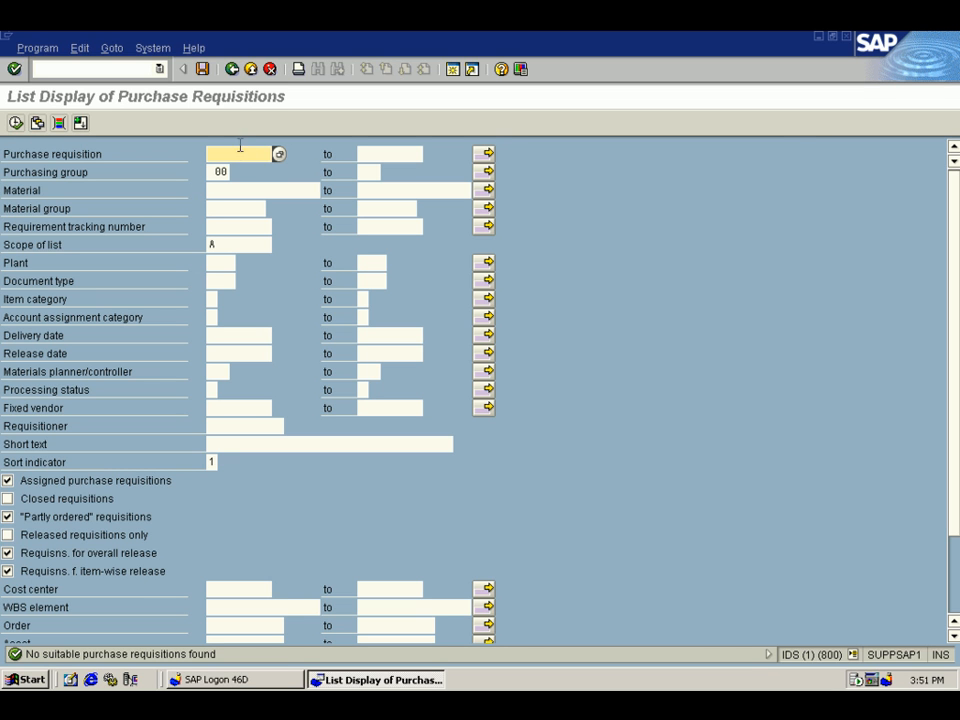
- Try to re-enter and correct the purchase requisition number by hand and run the requisition list again
{"action": "type", "text": "031000829"}
{"action": "key", "text": "Delete"}
{"action": "key", "text": "BackSpace"}
{"action": "type", "text": "0"}
{"action": "key", "text": "BackSpace"}
{"action": "type", "text": "9"}
{"action": "left_click", "coordinate": [15, 122]}
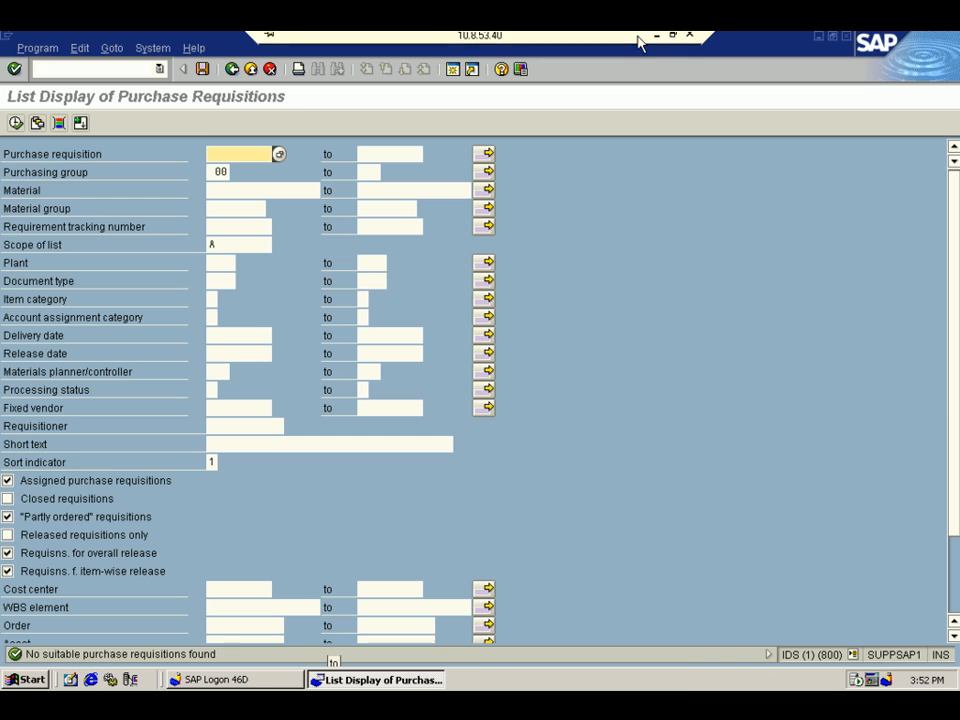
- Copy just the requisition number of "Requesition for Item" from the dashboard report and return to the SAP session
{"action": "left_click", "coordinate": [656, 37]}
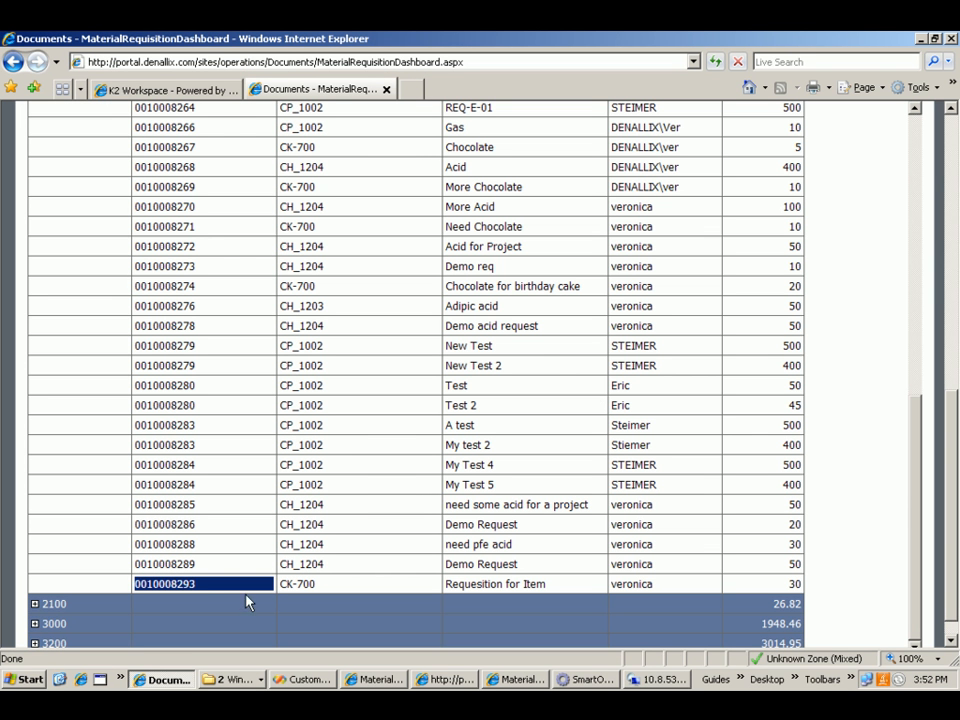
{"action": "left_click_drag", "start_coordinate": [196, 585], "coordinate": [137, 584]}
{"action": "right_click", "coordinate": [148, 591]}
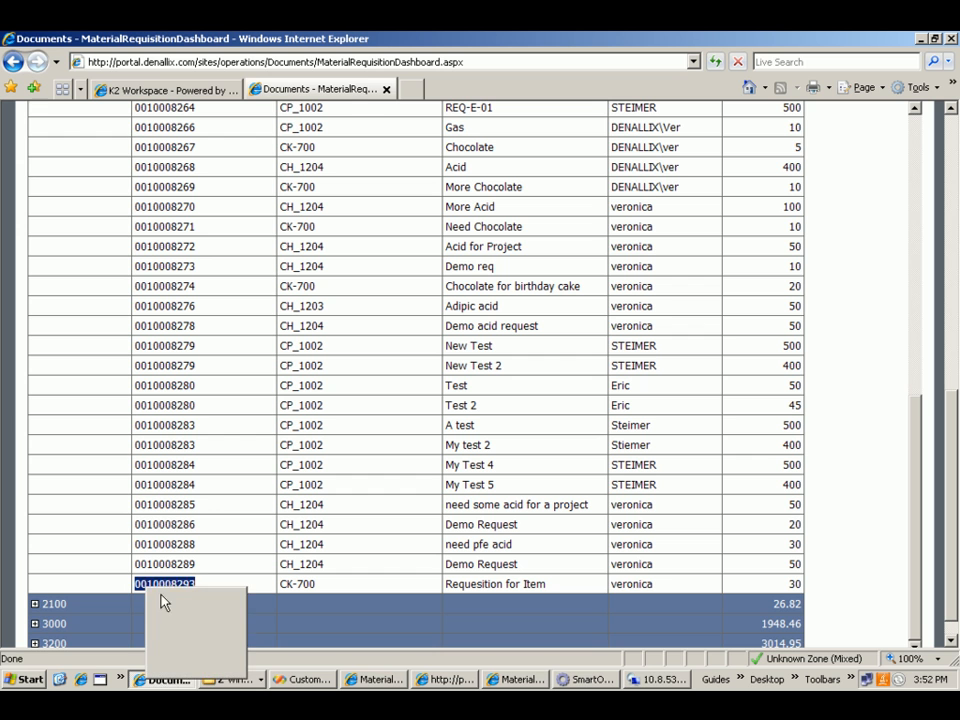
{"action": "left_click", "coordinate": [168, 613]}
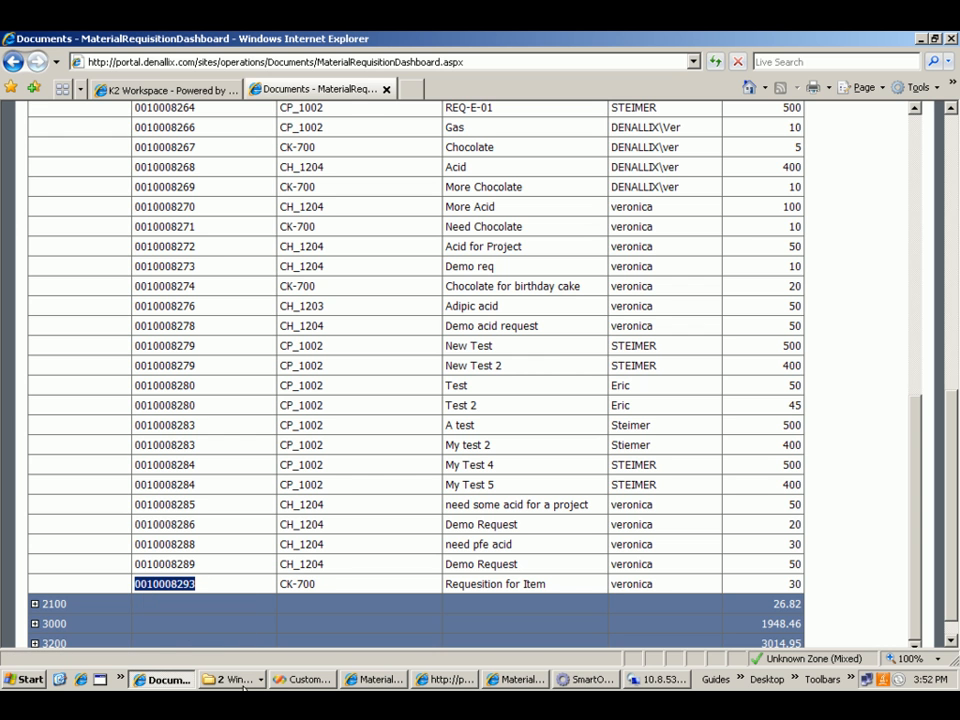
{"action": "left_click", "coordinate": [640, 679]}
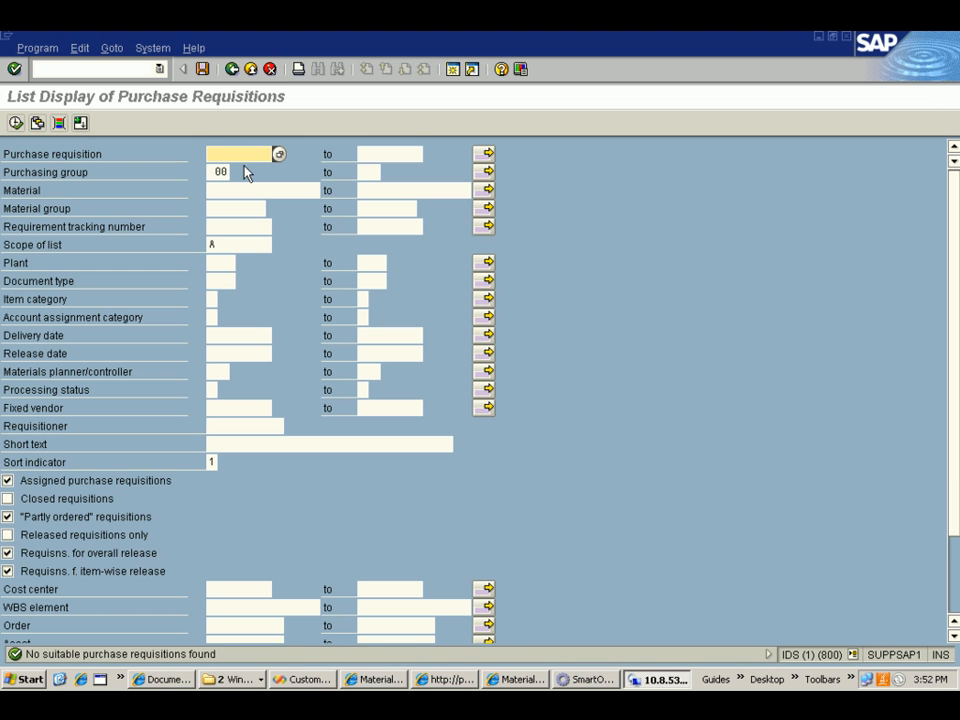
- Try to list the requisition by the pasted number with purchasing group 00 still set
{"action": "key", "text": "ctrl+v"}
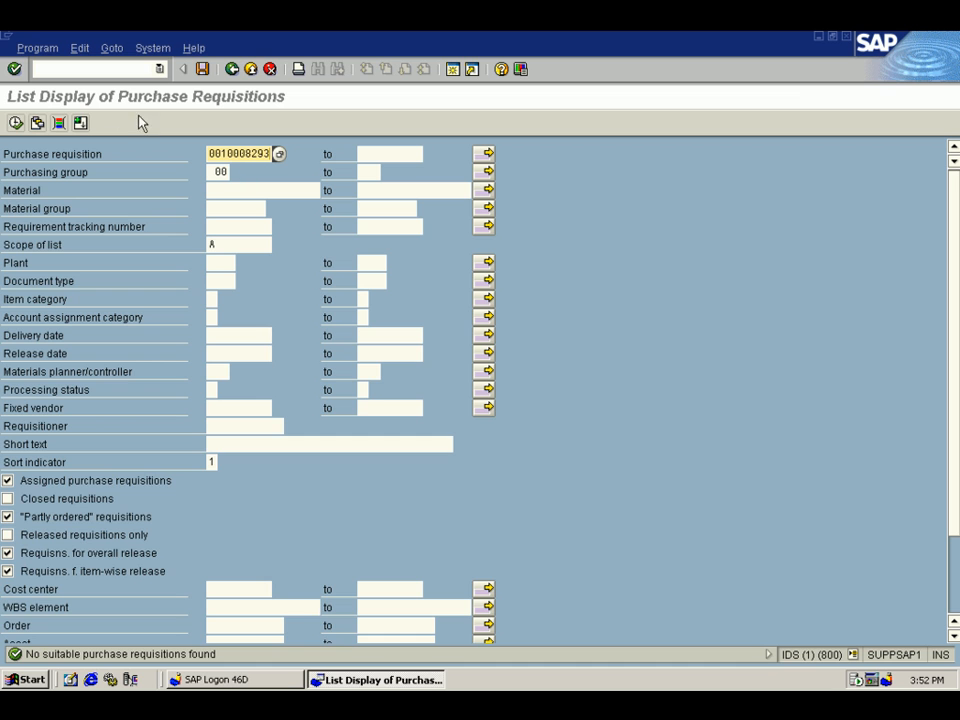
{"action": "left_click", "coordinate": [15, 122]}
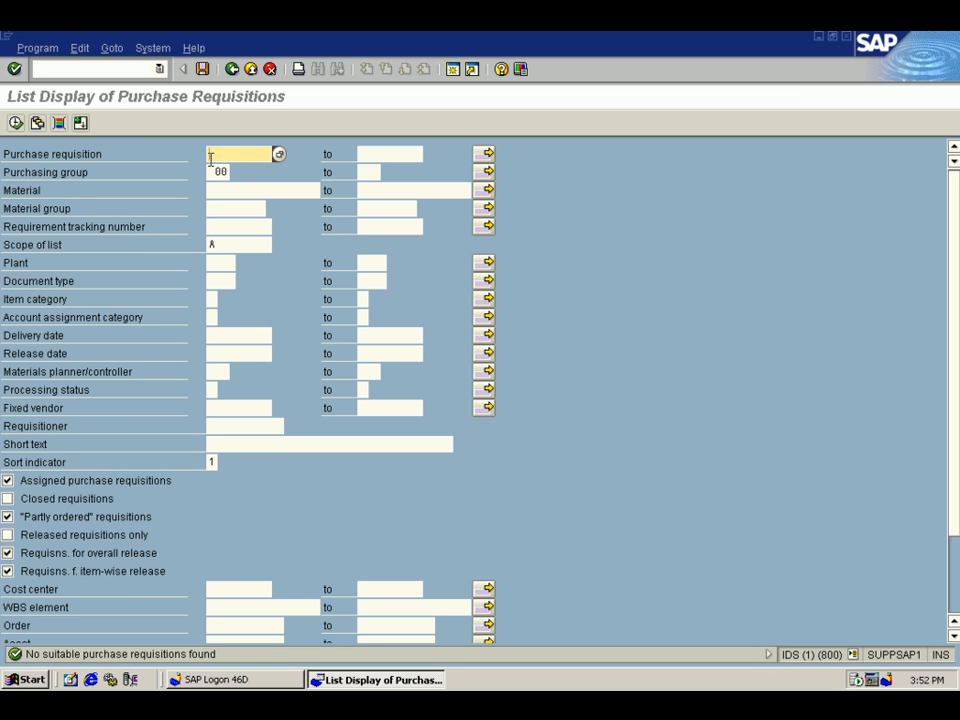
{"action": "key", "text": "ctrl+v"}
{"action": "left_click", "coordinate": [15, 122]}
{"action": "mouse_move", "coordinate": [675, 44]}
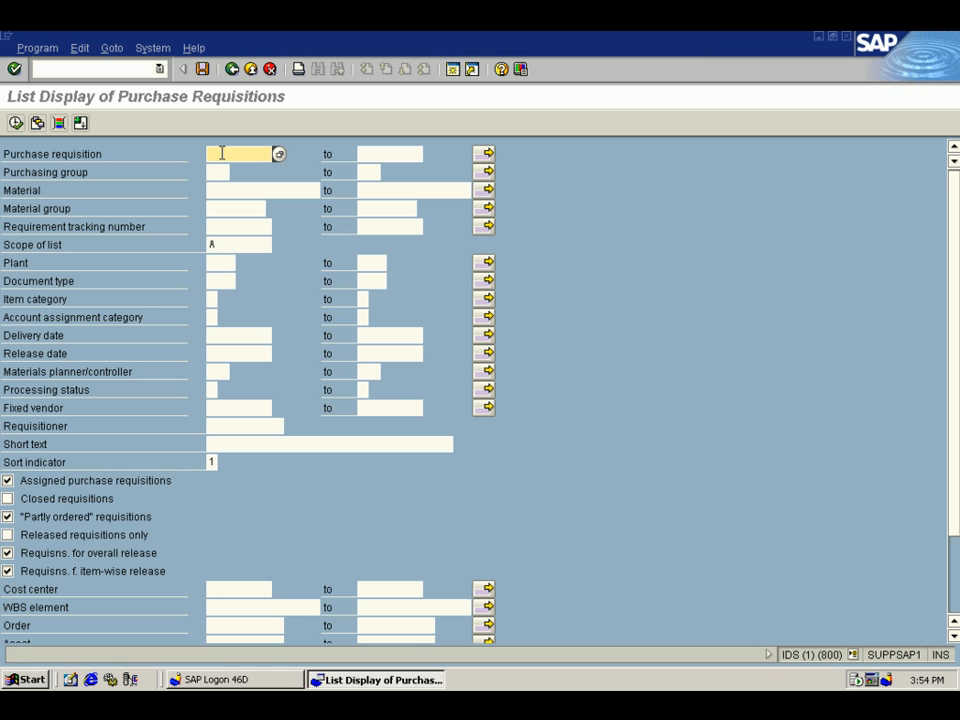
- Run the list for the pasted purchase requisition number with no purchasing group, review the entry and minimize the SAP session
{"action": "key", "text": "ctrl+v"}
{"action": "left_click", "coordinate": [15, 122]}
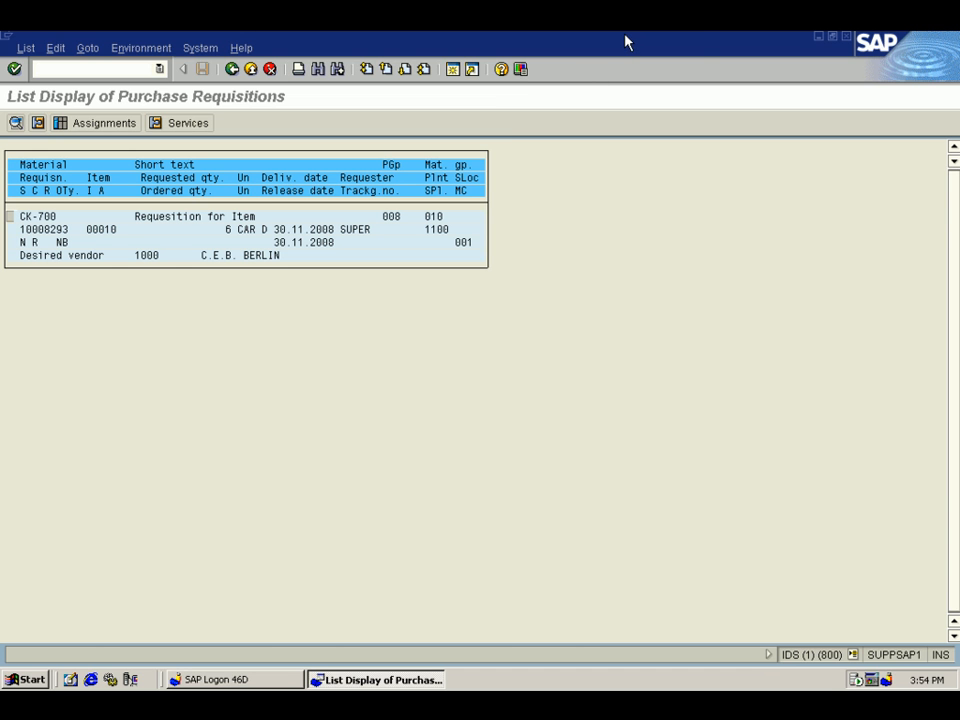
{"action": "mouse_move", "coordinate": [621, 42]}
{"action": "left_click", "coordinate": [655, 42]}
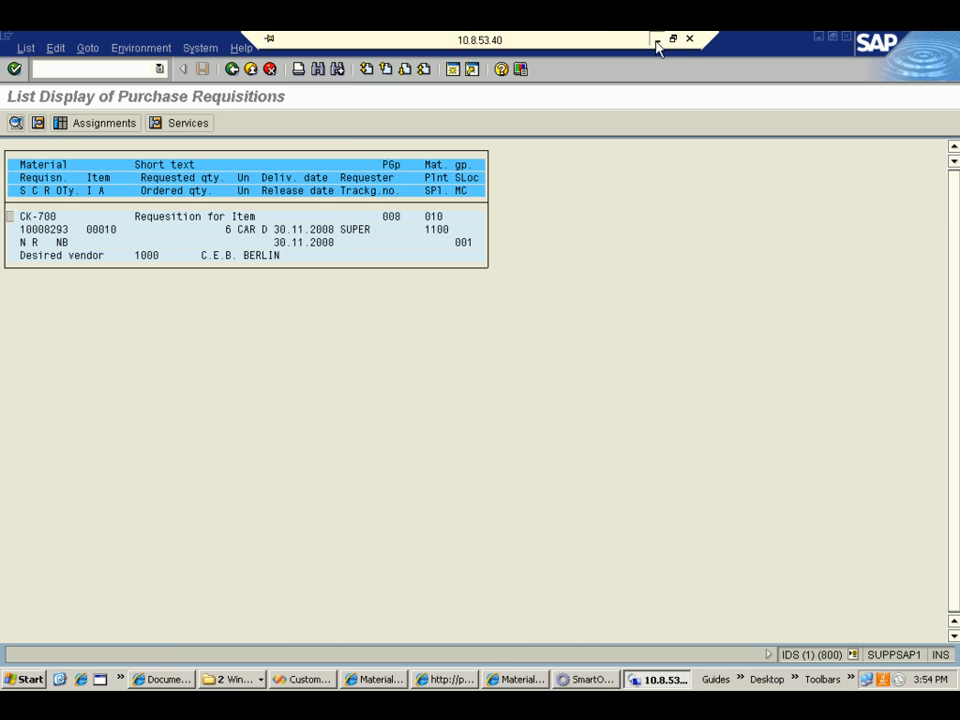